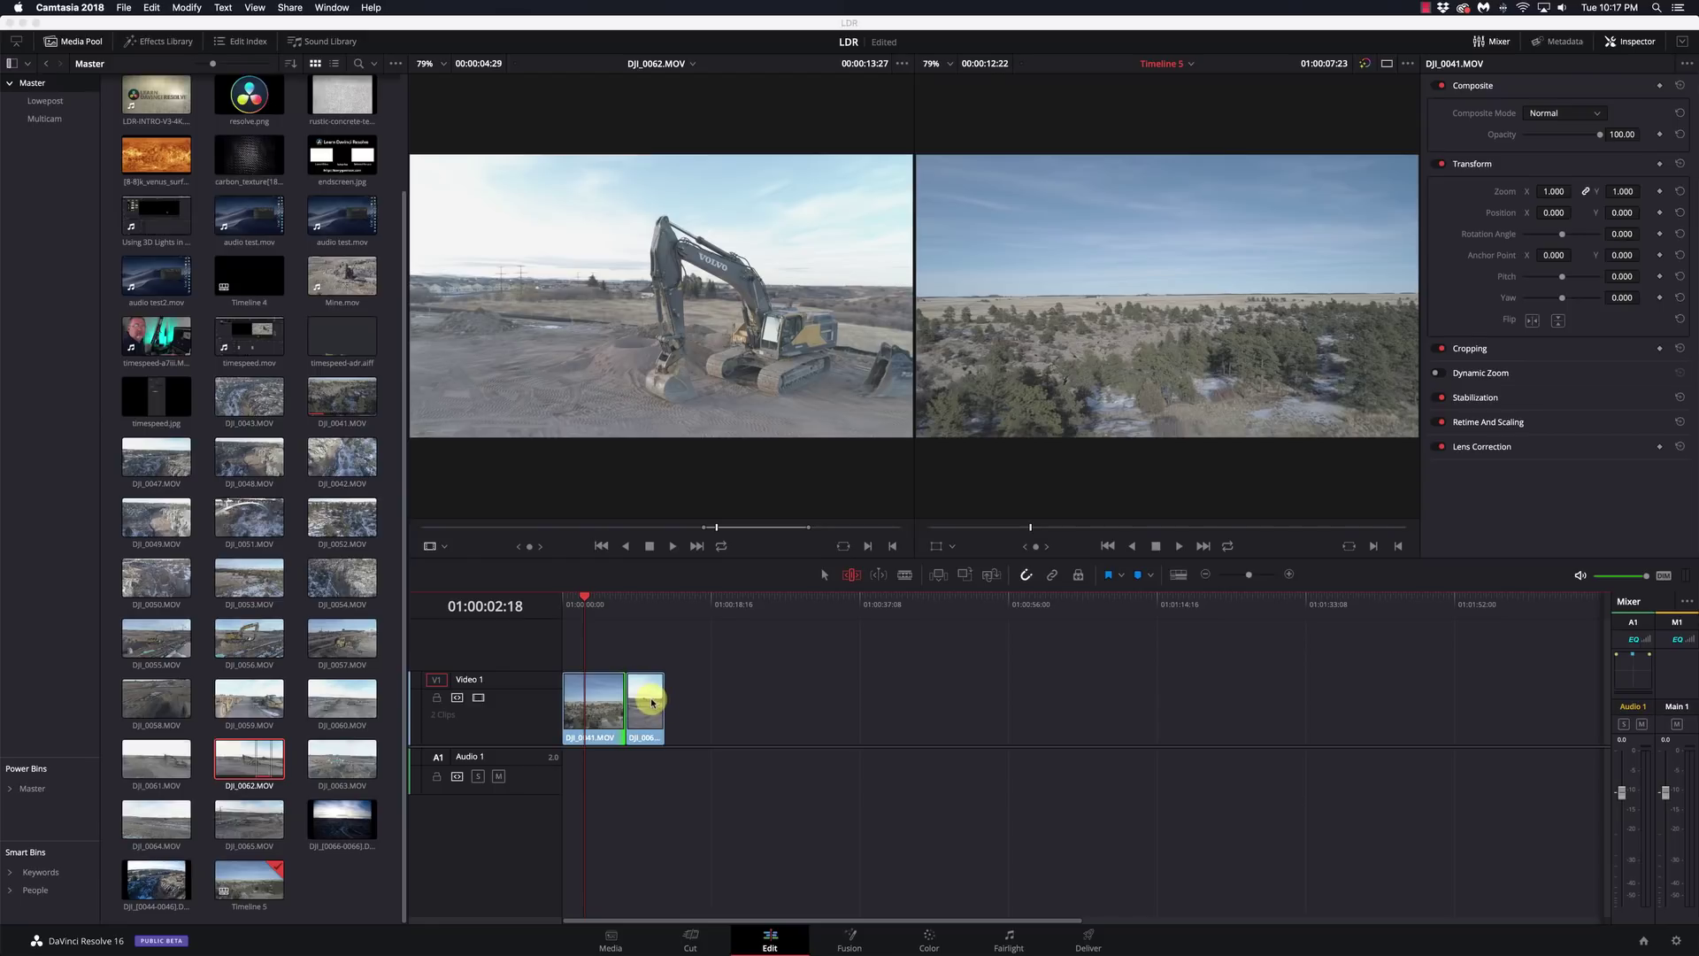
On the Color page, add a linear power window to the first clip and fit it over the whole sky down to the horizon.
click(929, 941)
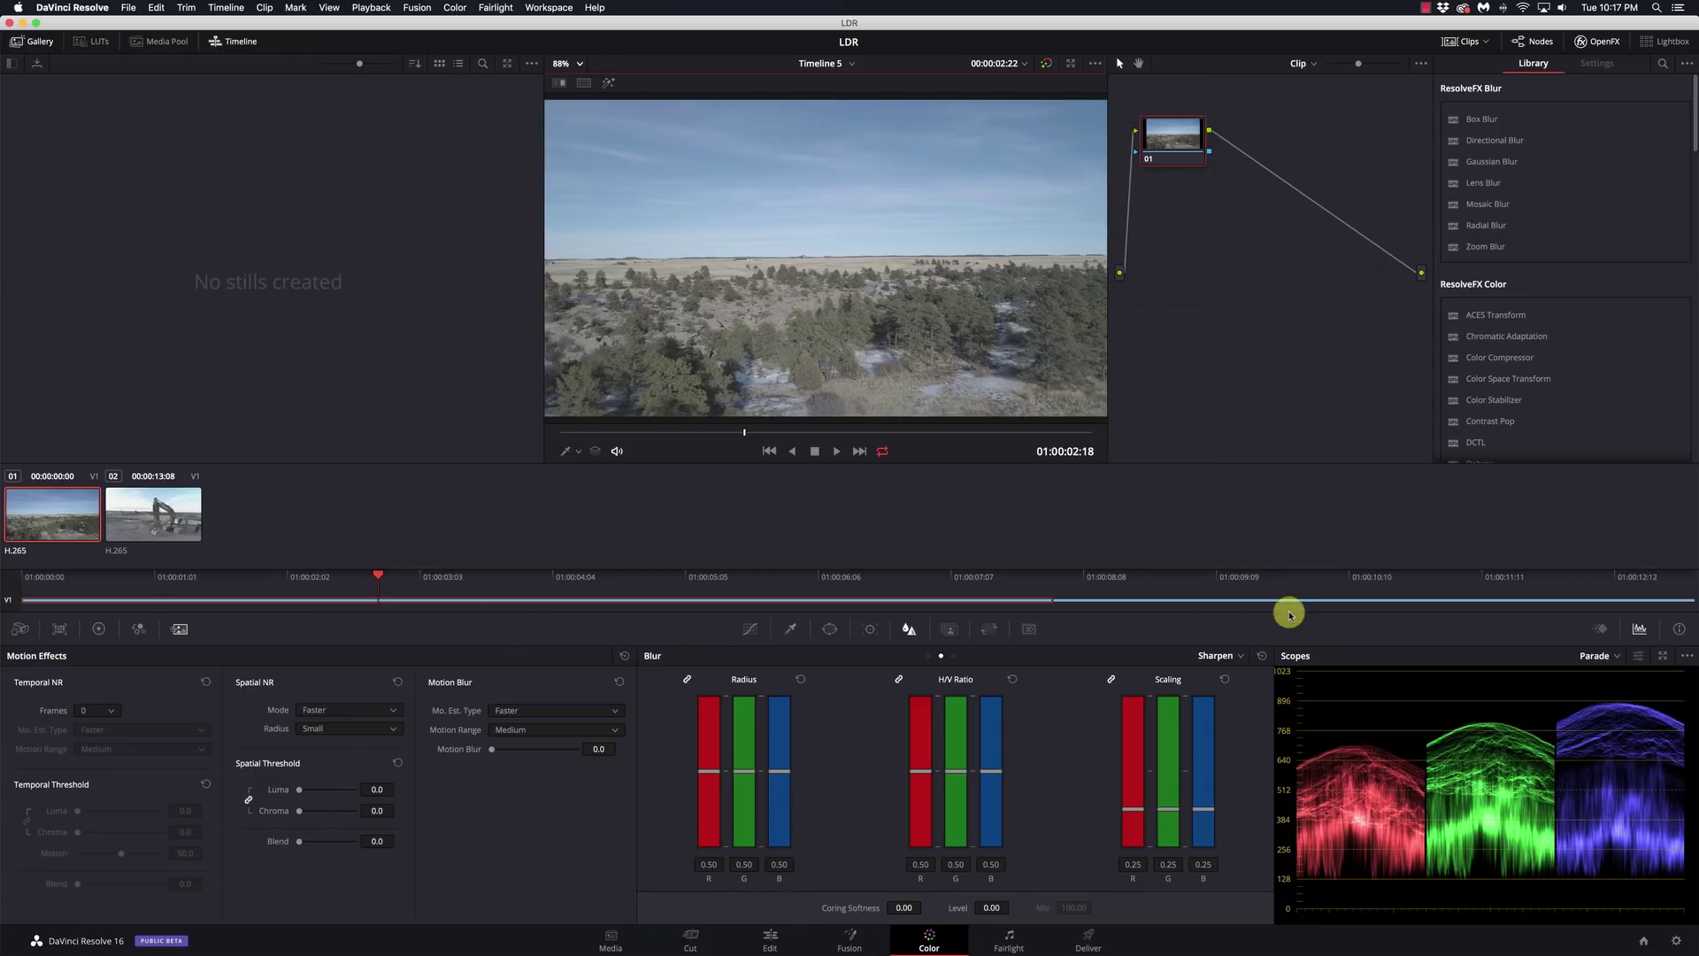
click(829, 631)
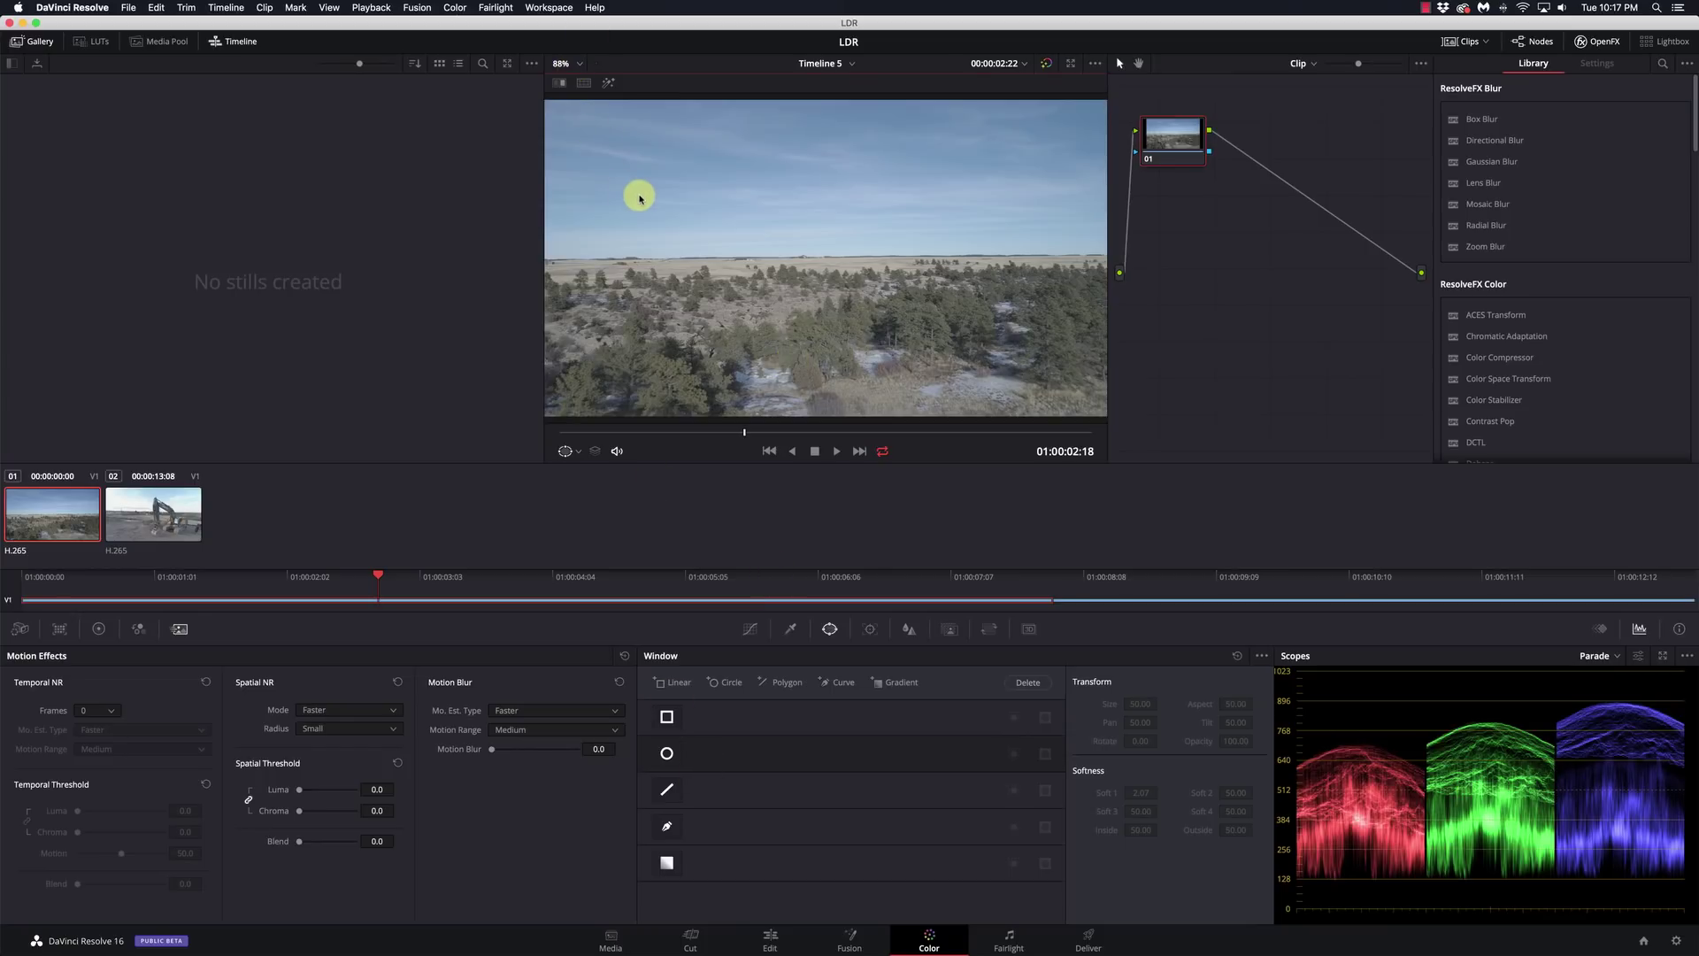
scroll(640, 199, down, 1)
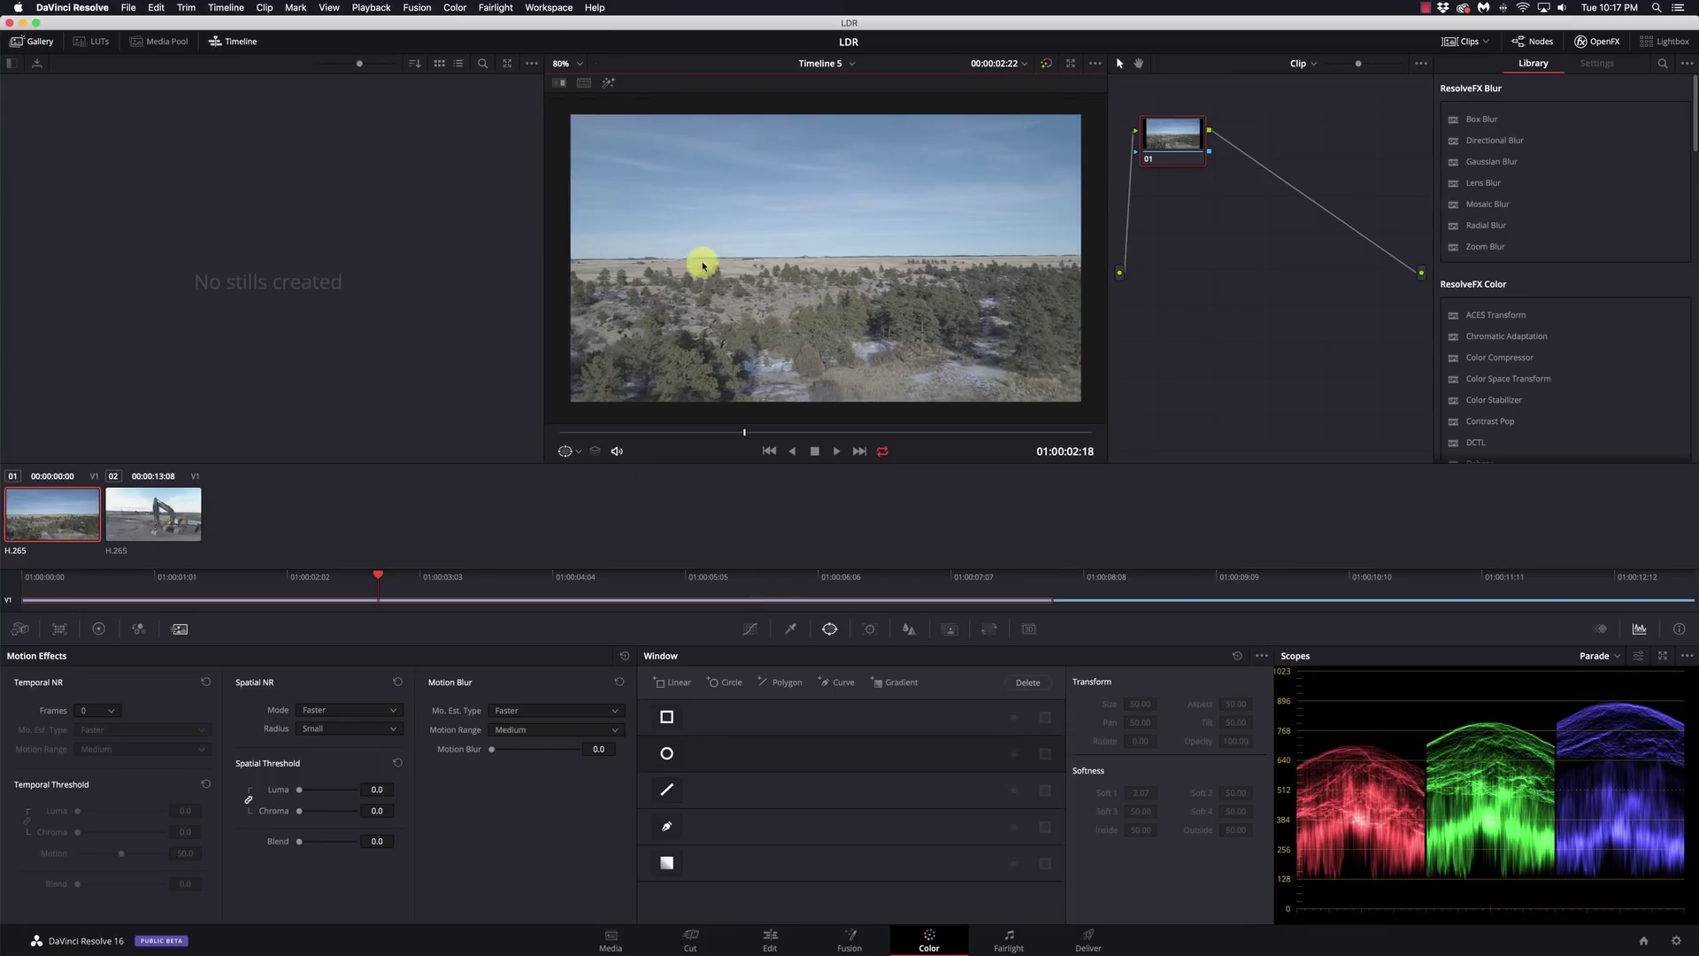
click(682, 683)
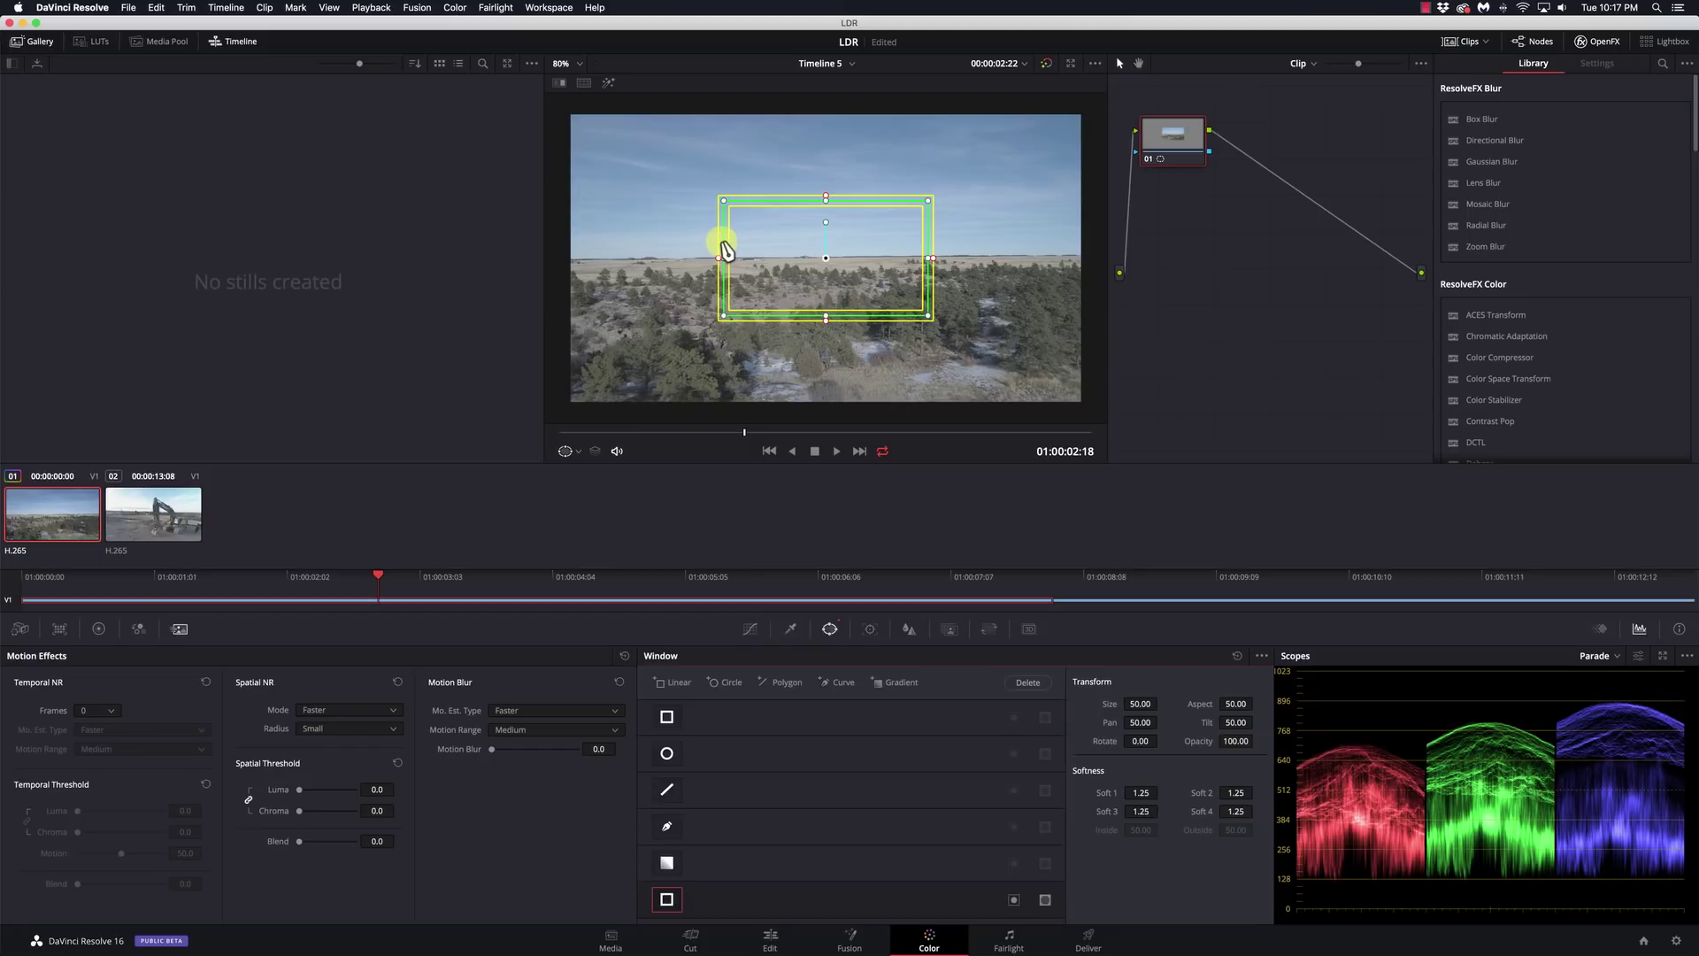
drag(827, 258, 667, 168)
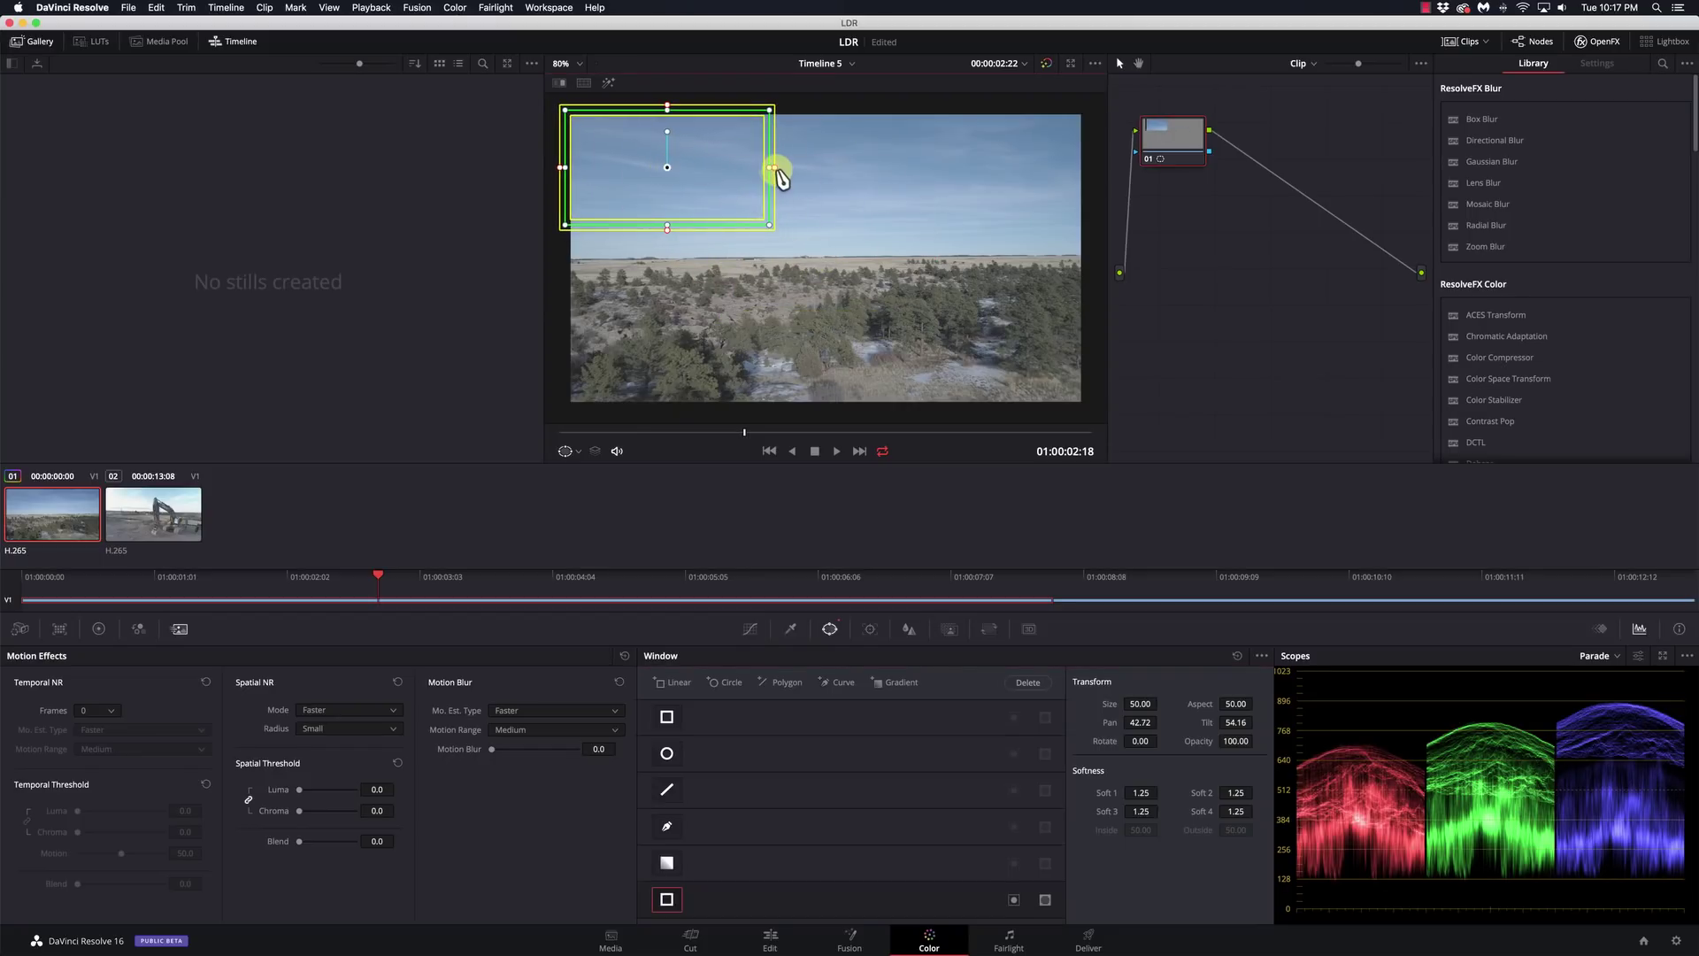
drag(770, 168, 1093, 170)
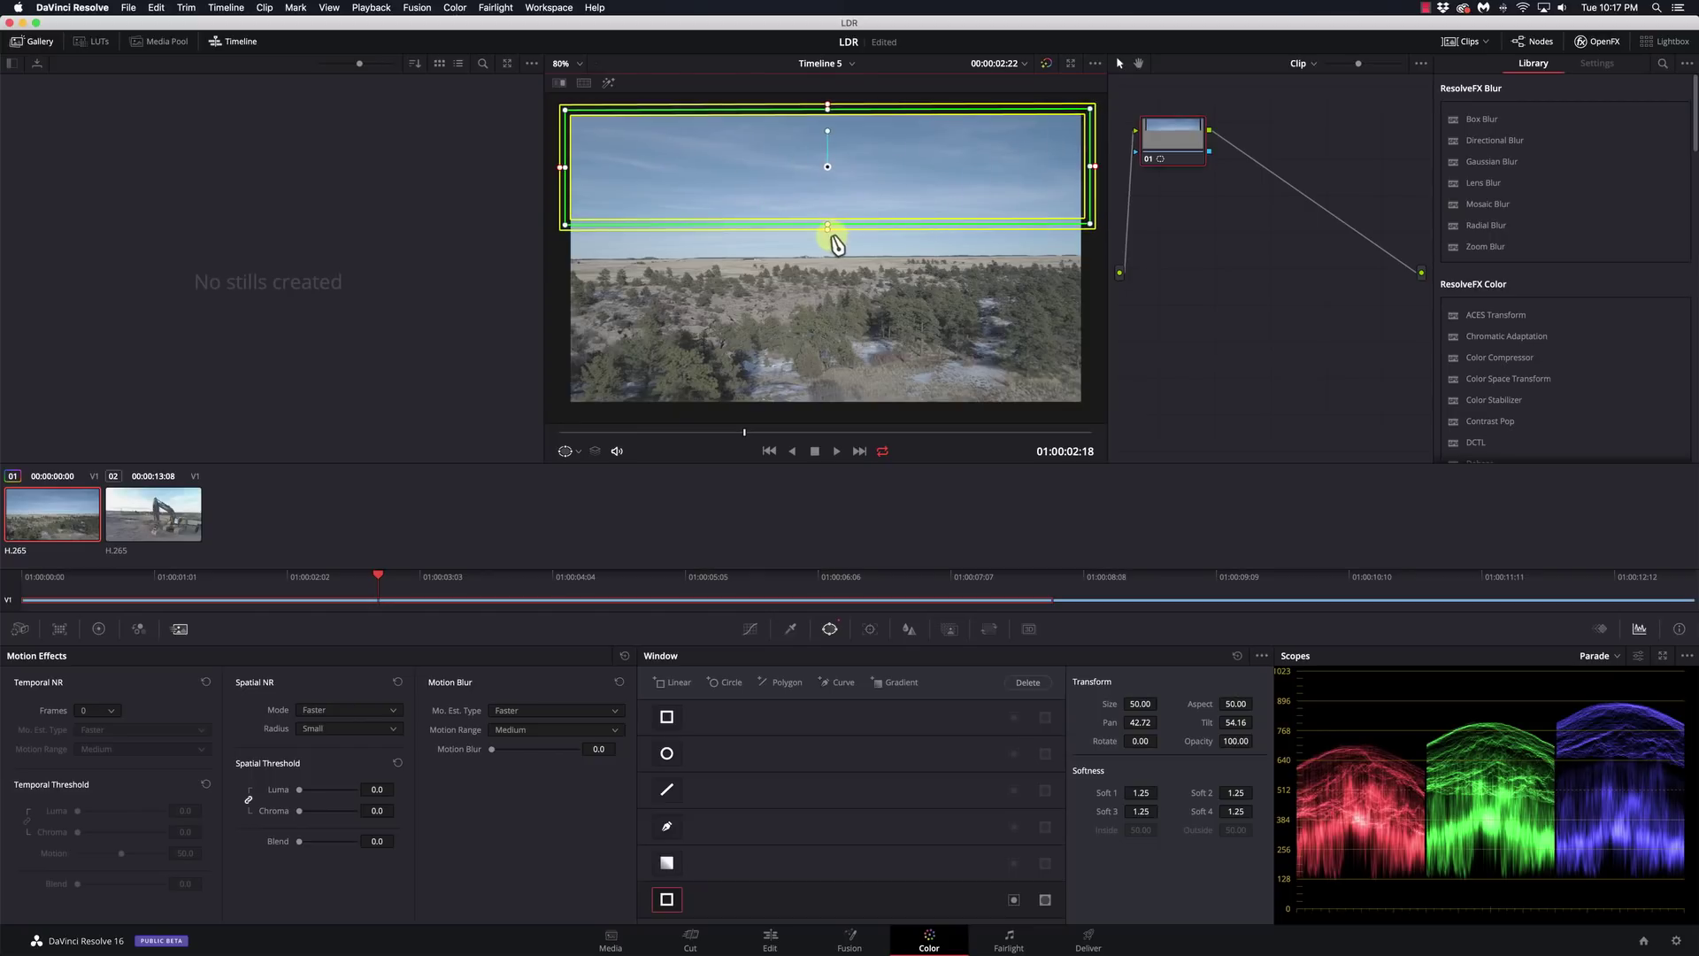
drag(828, 224, 827, 266)
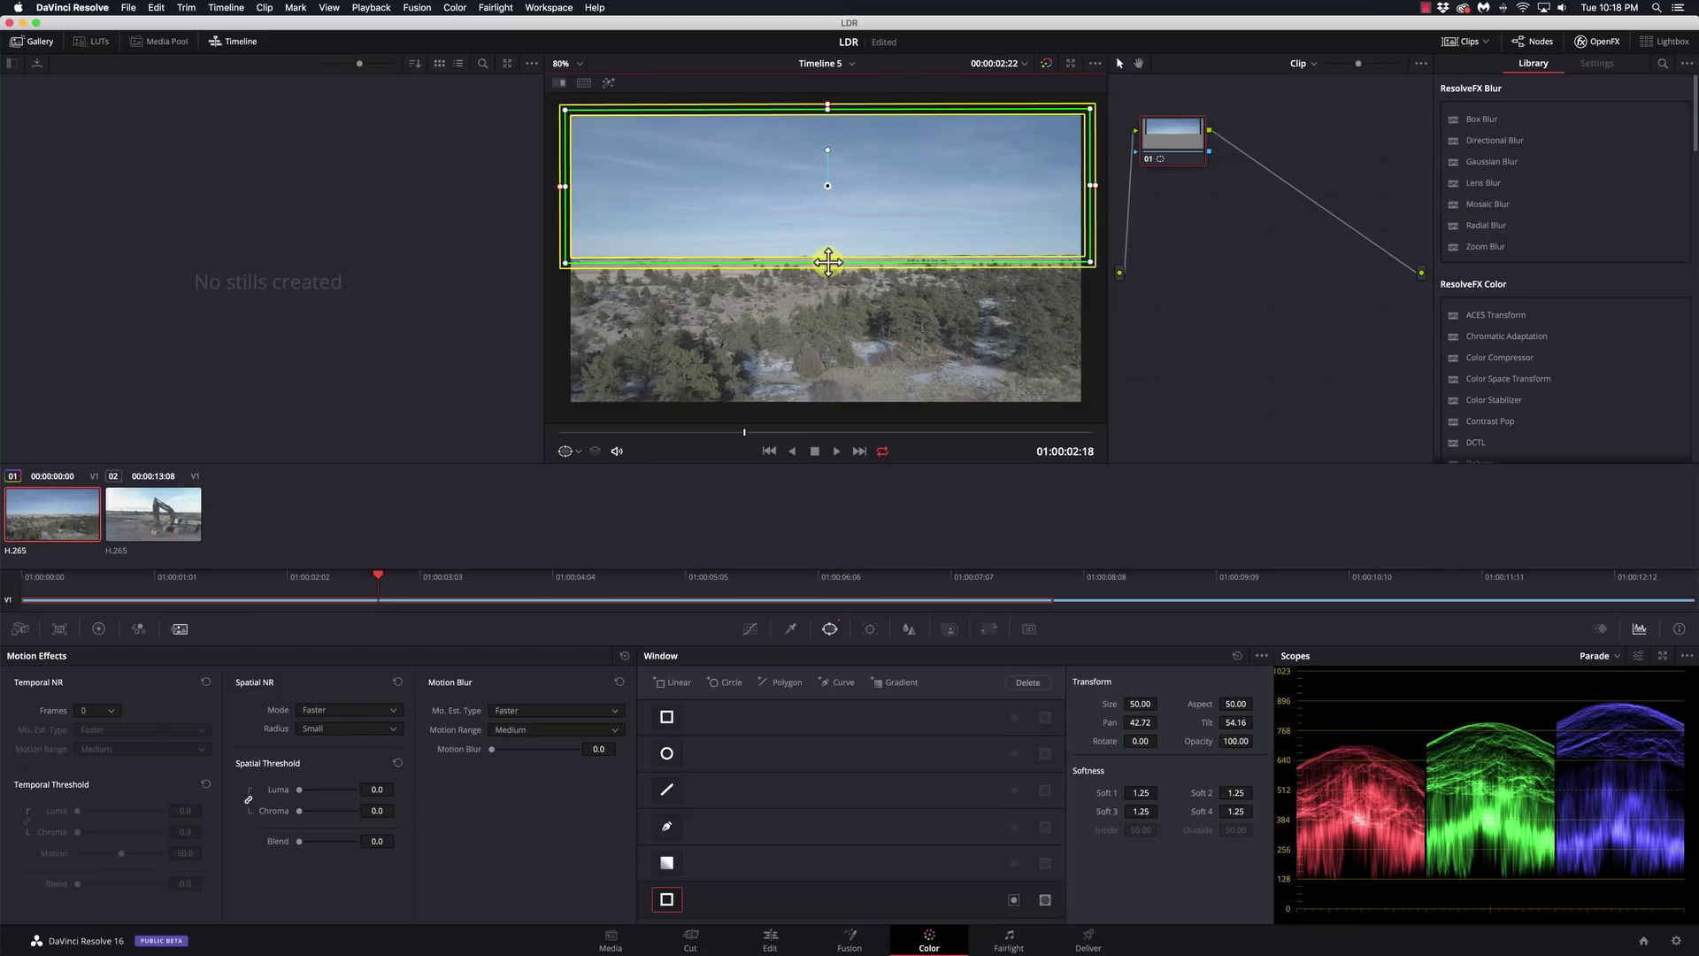
scroll(826, 265, up, 1)
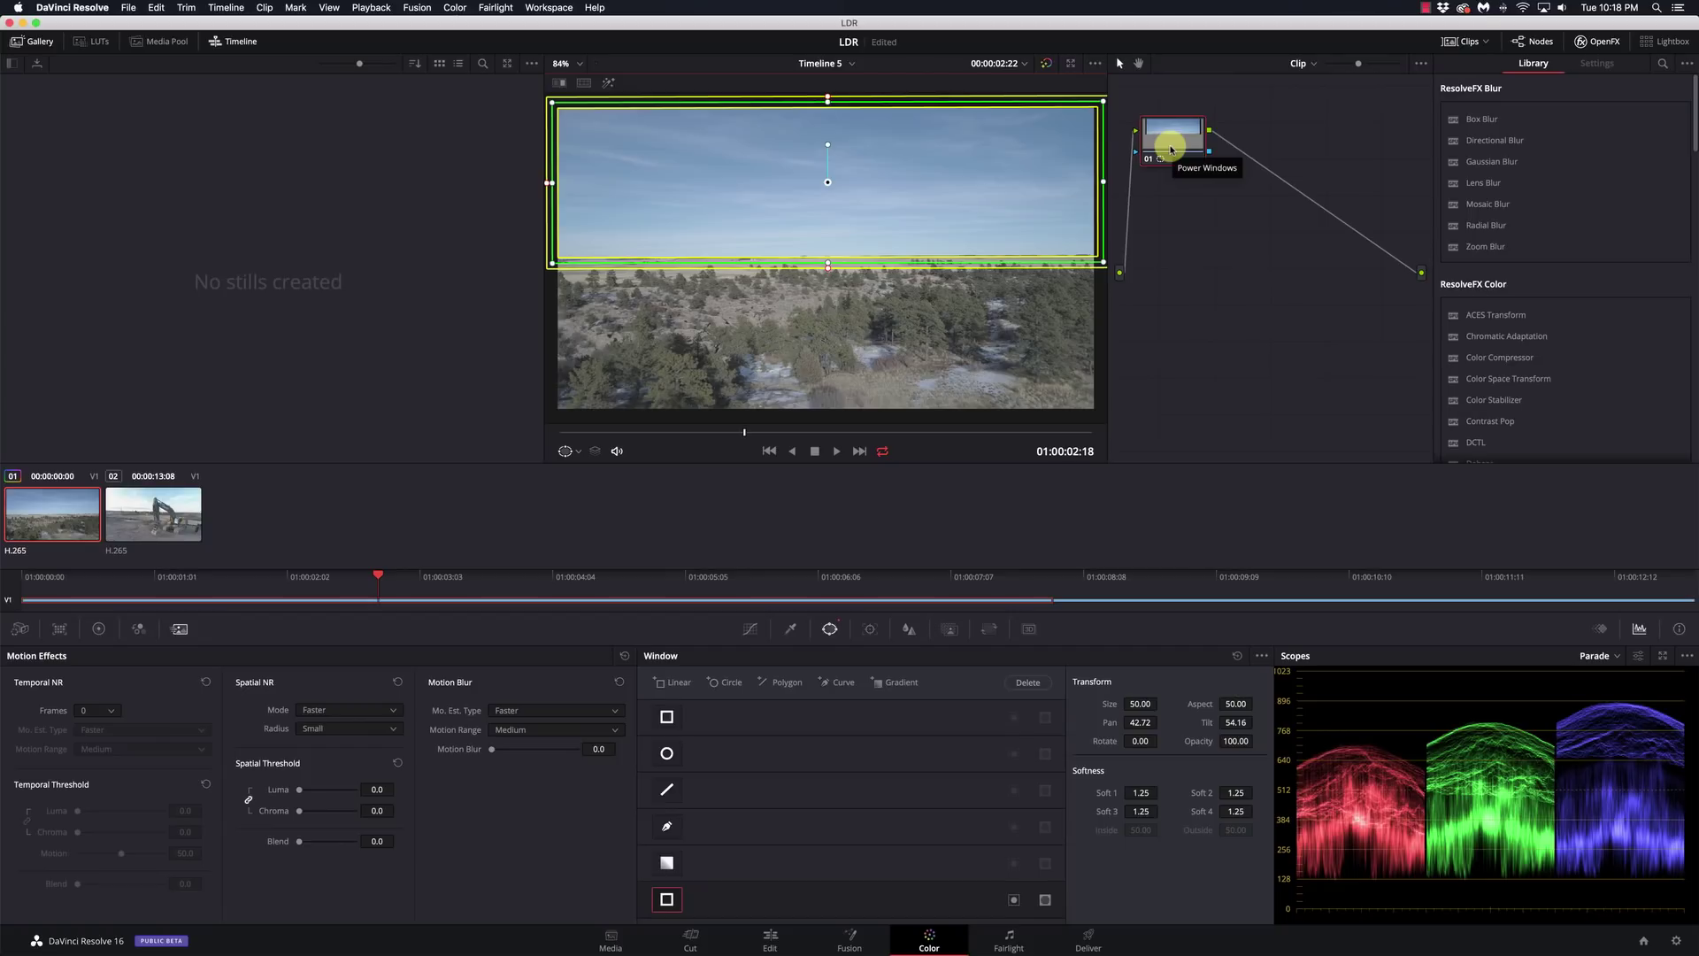
Raise the saturation inside the sky window to 100 and turn off the on-screen window outline.
click(103, 630)
drag(470, 906, 637, 896)
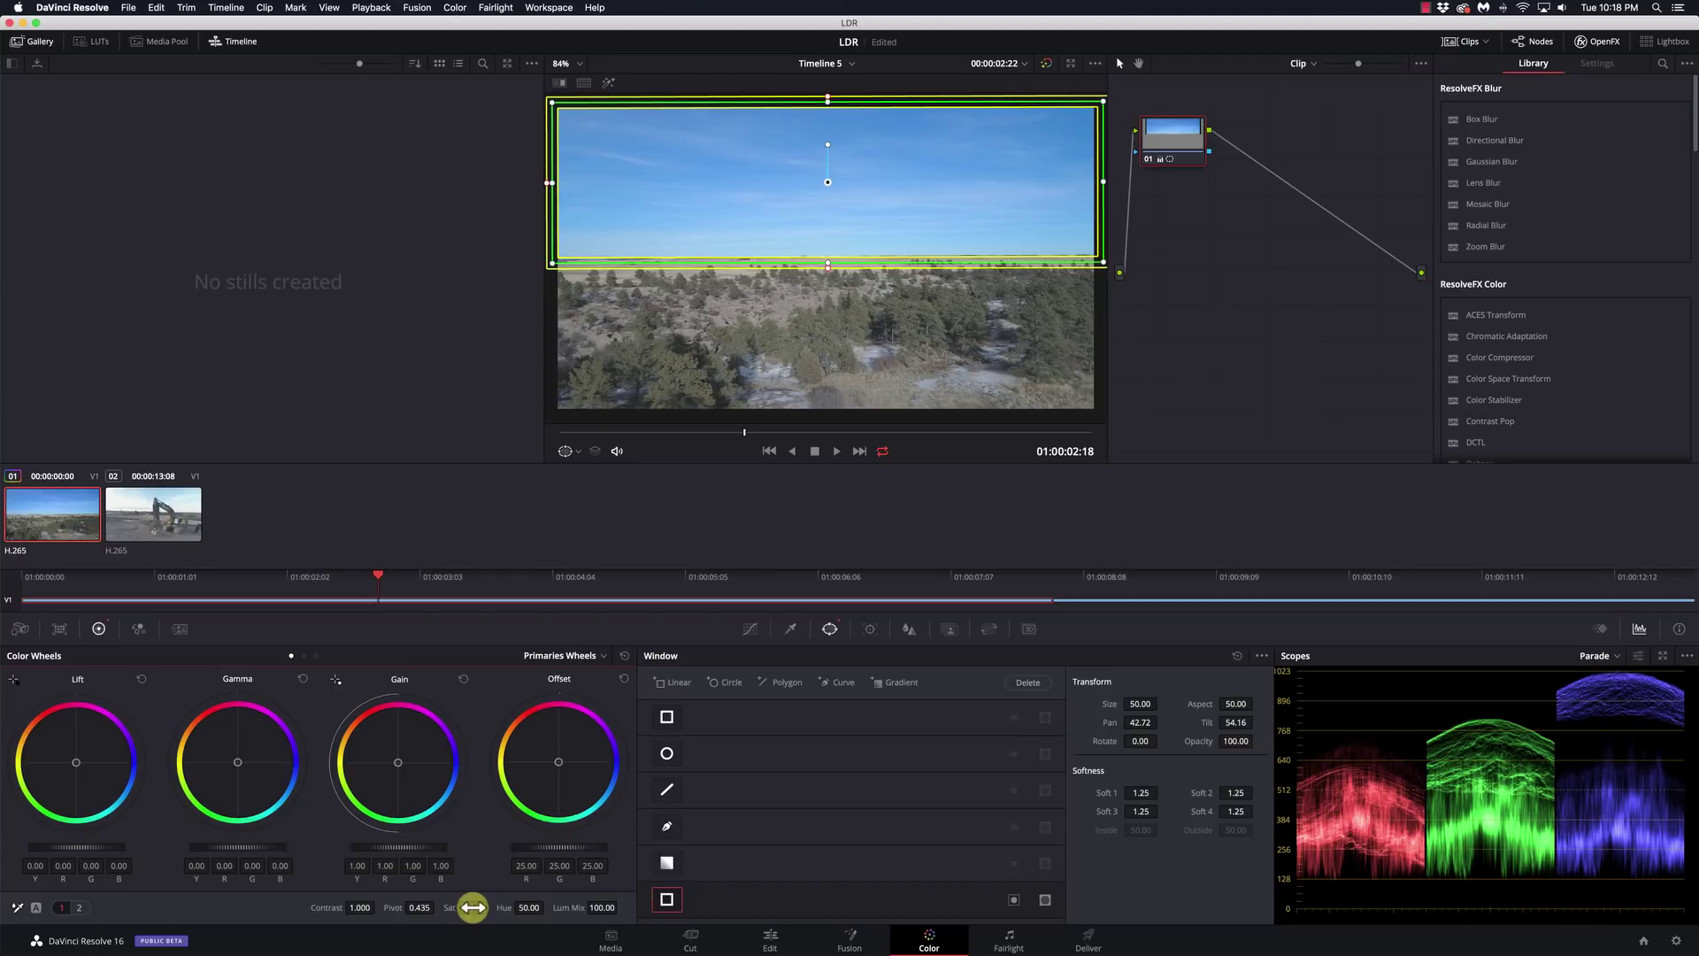
click(579, 452)
click(588, 472)
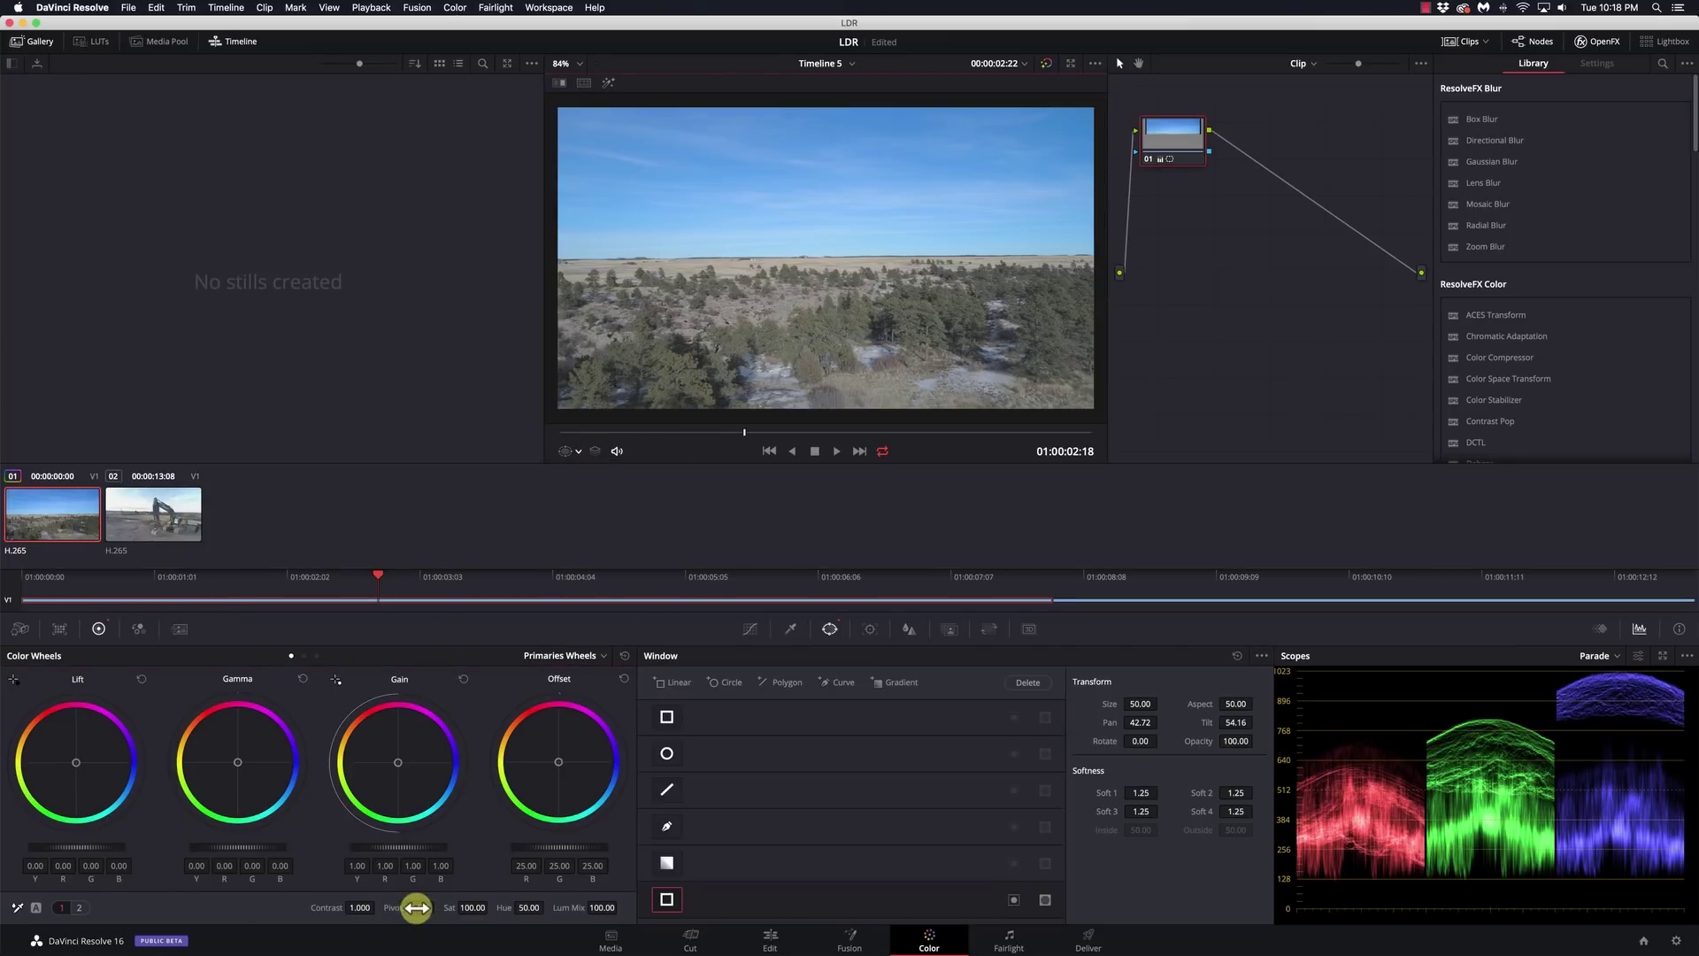
Check the untracked sky window at the end of the clip and set its saturation back to 100.
drag(472, 908, 595, 861)
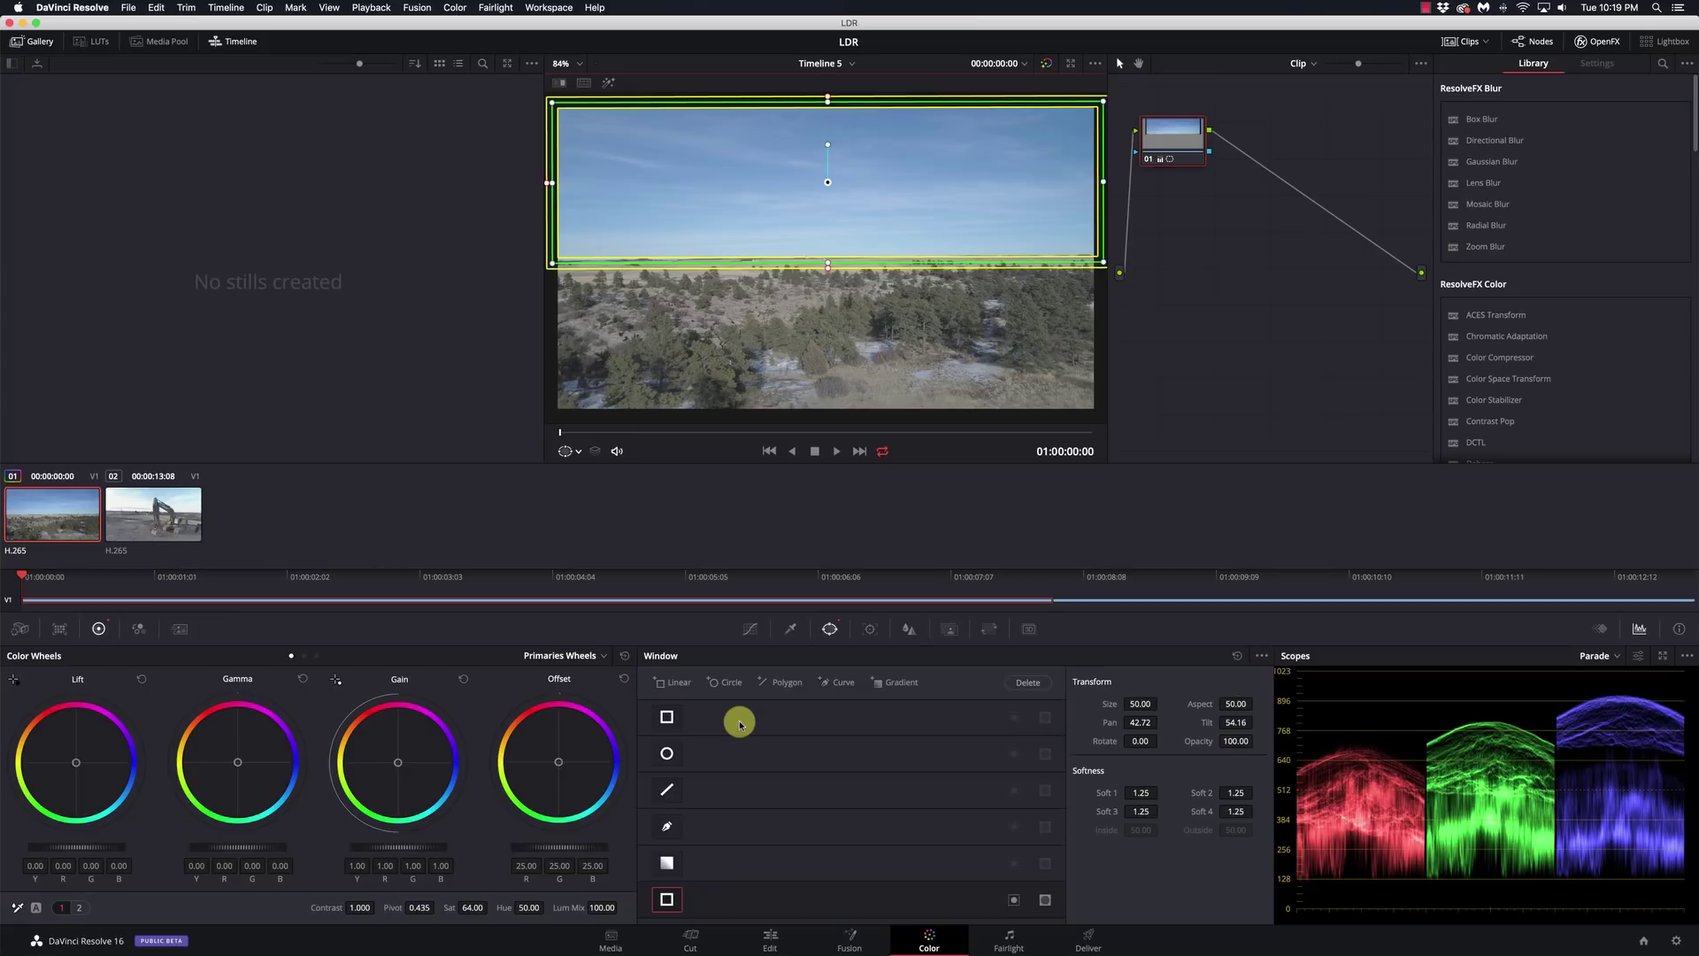
drag(572, 433, 1089, 422)
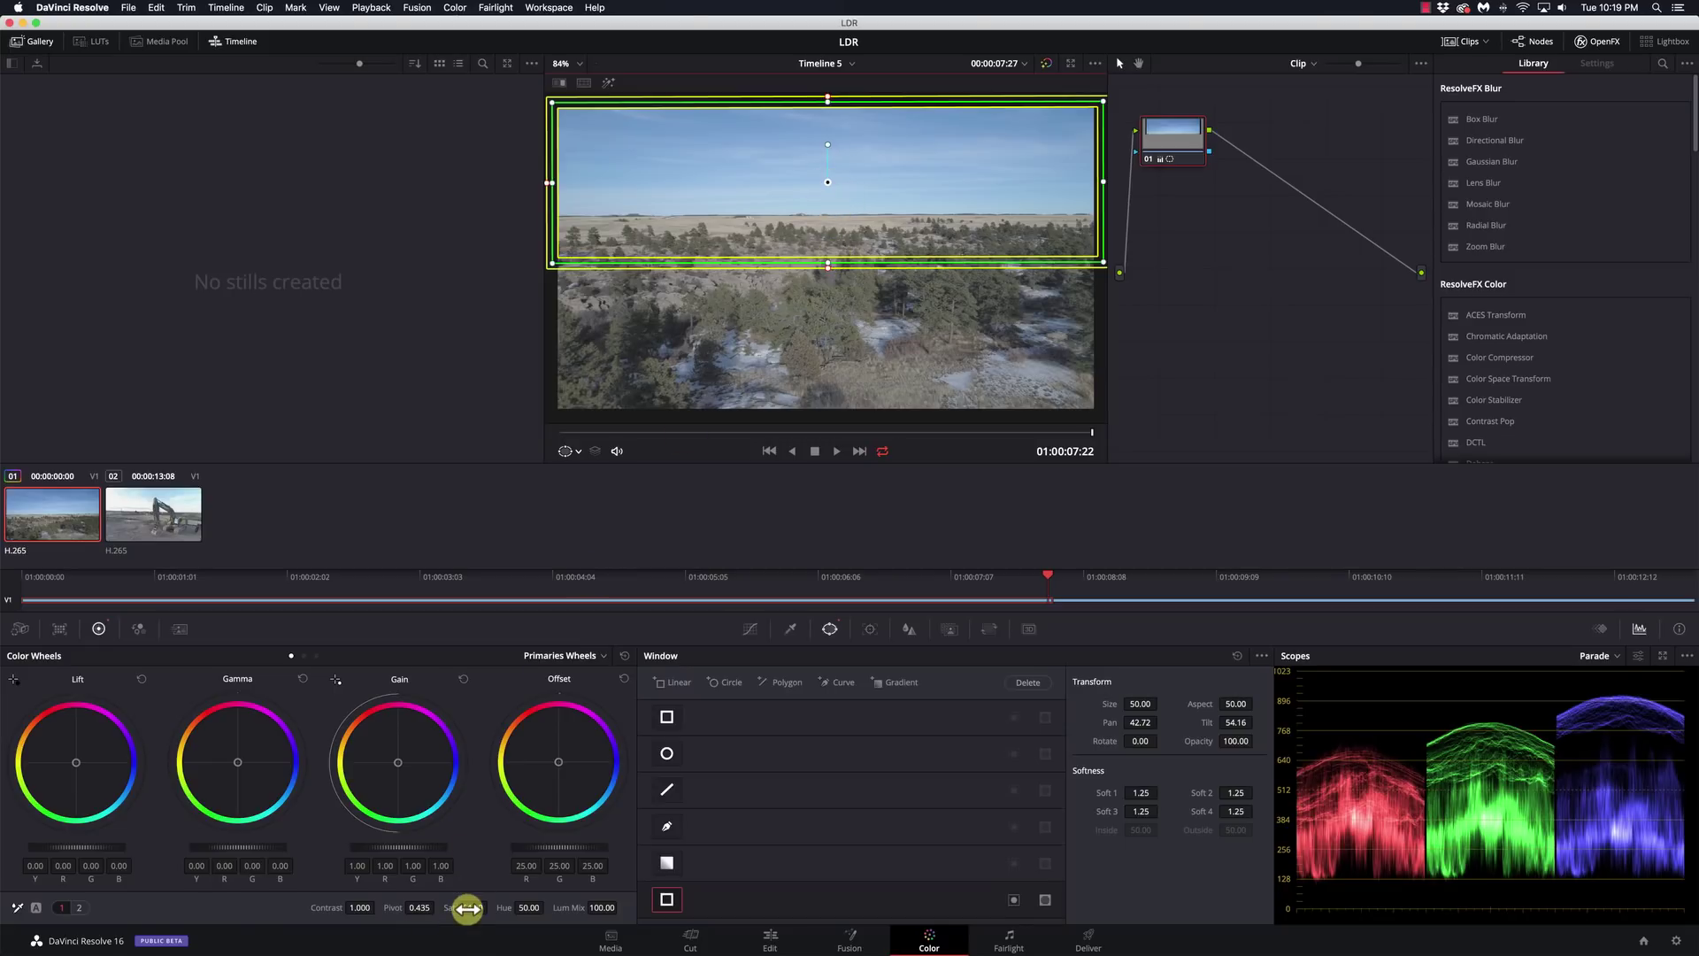
drag(469, 908, 650, 891)
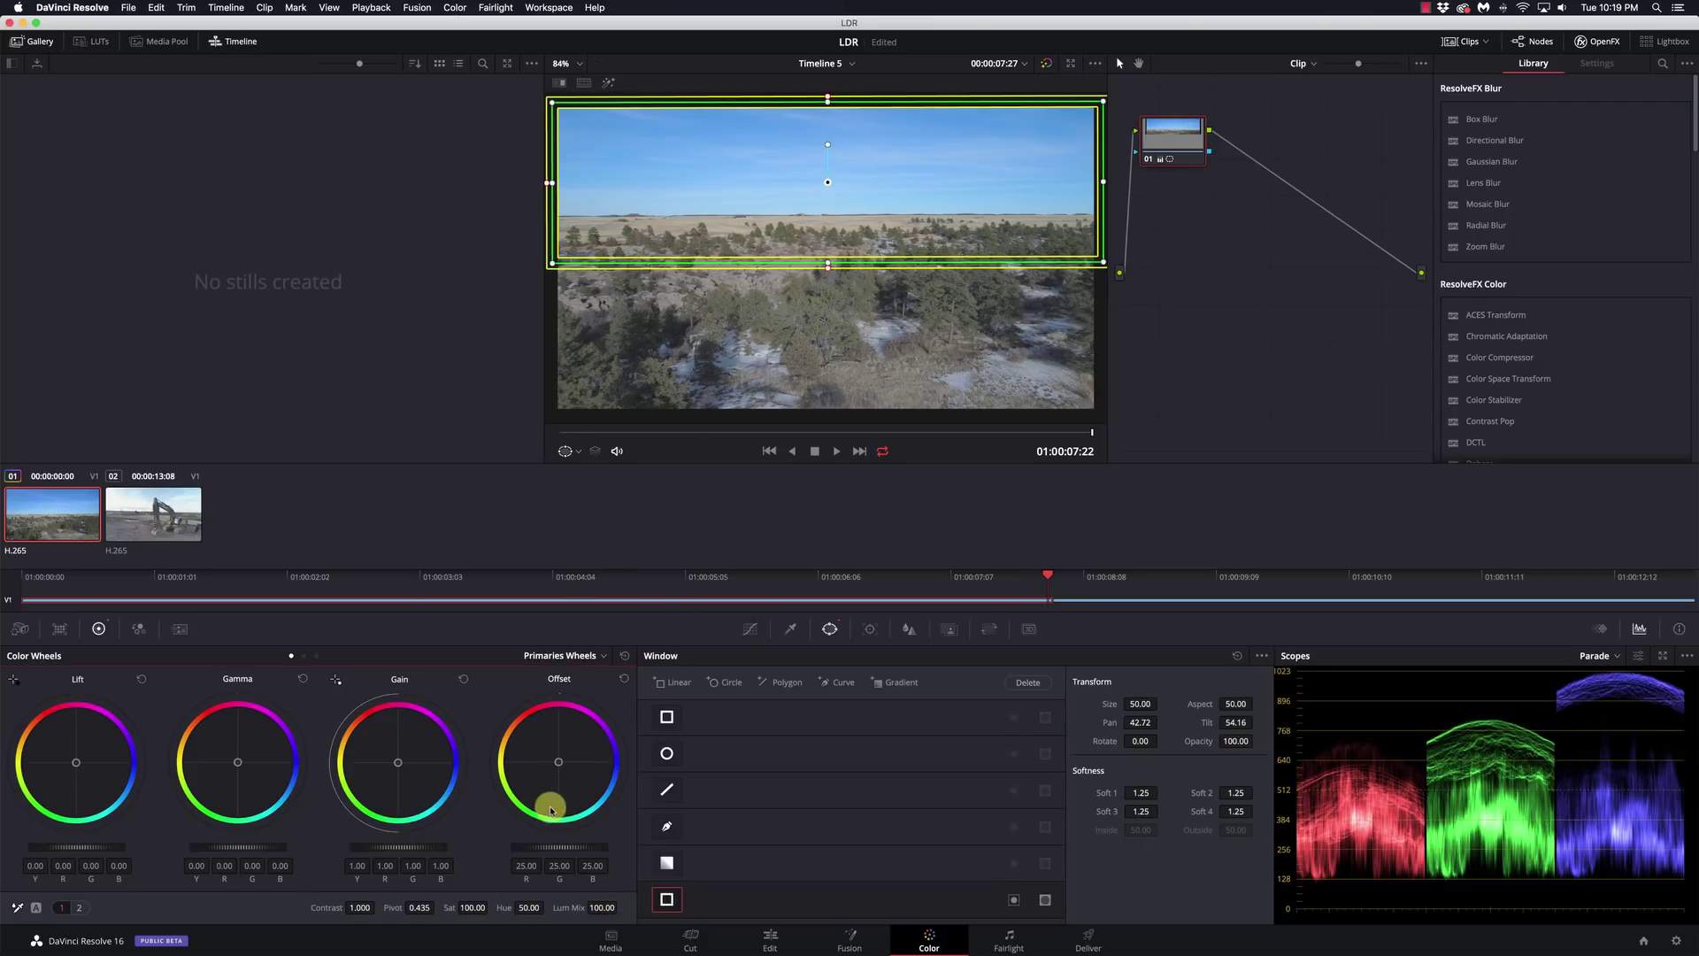
Track the sky window forward from the clip's first frame to its end with all tracking options enabled.
click(561, 431)
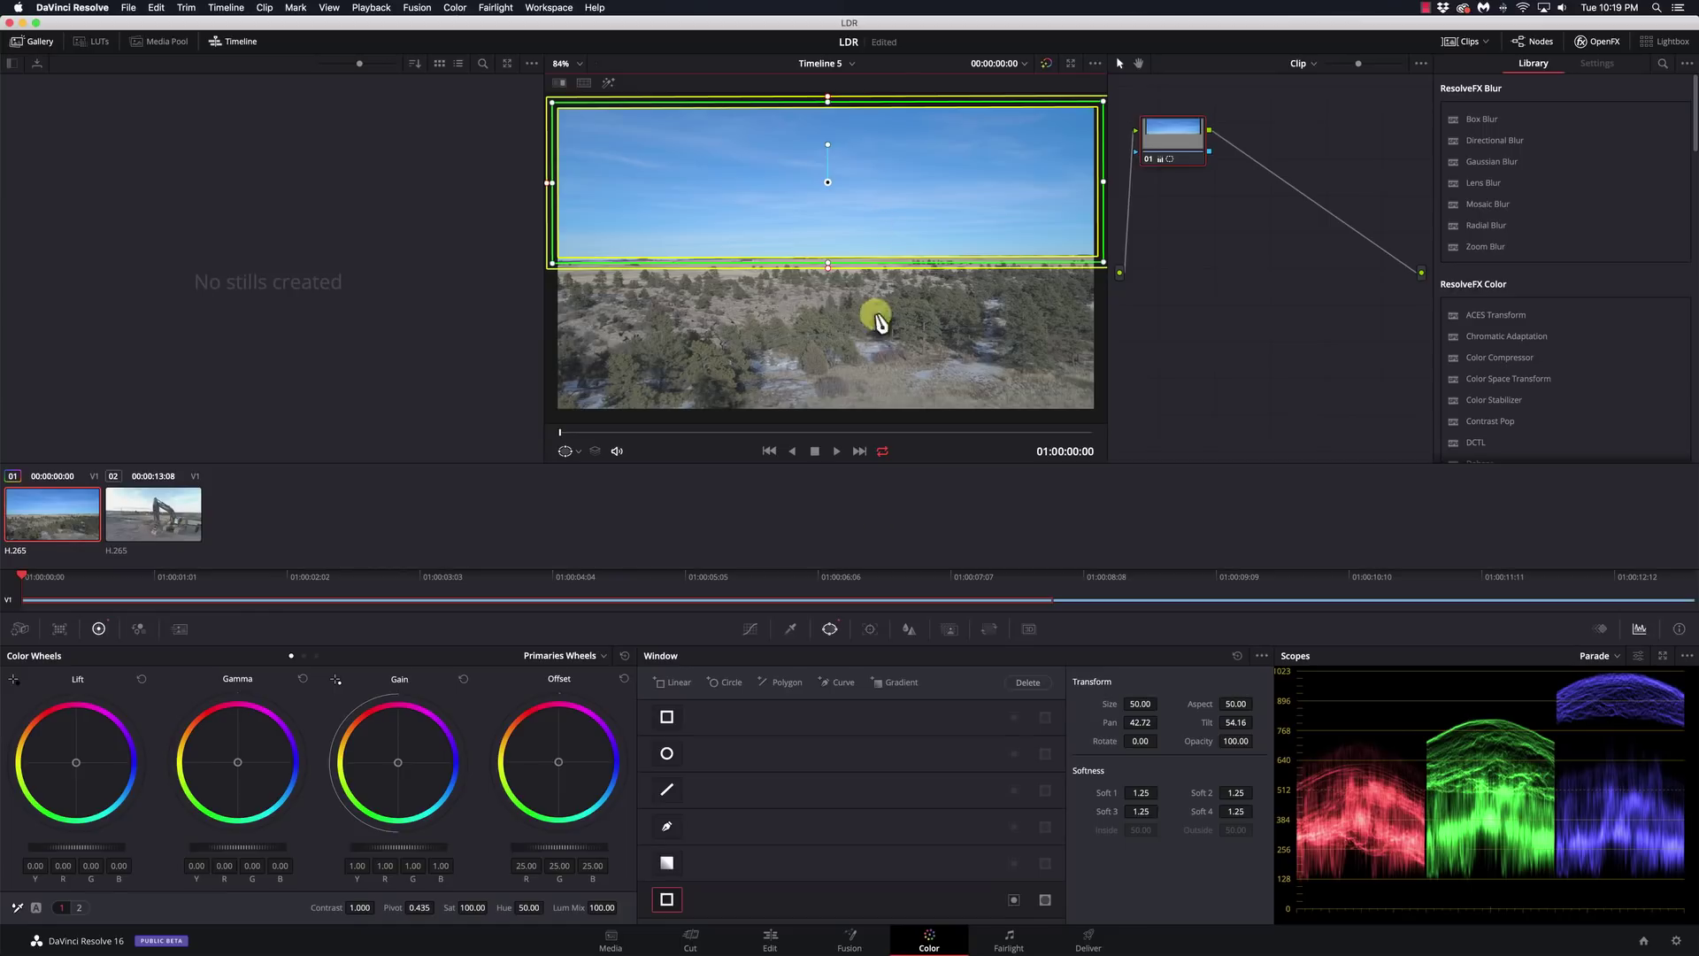
click(870, 628)
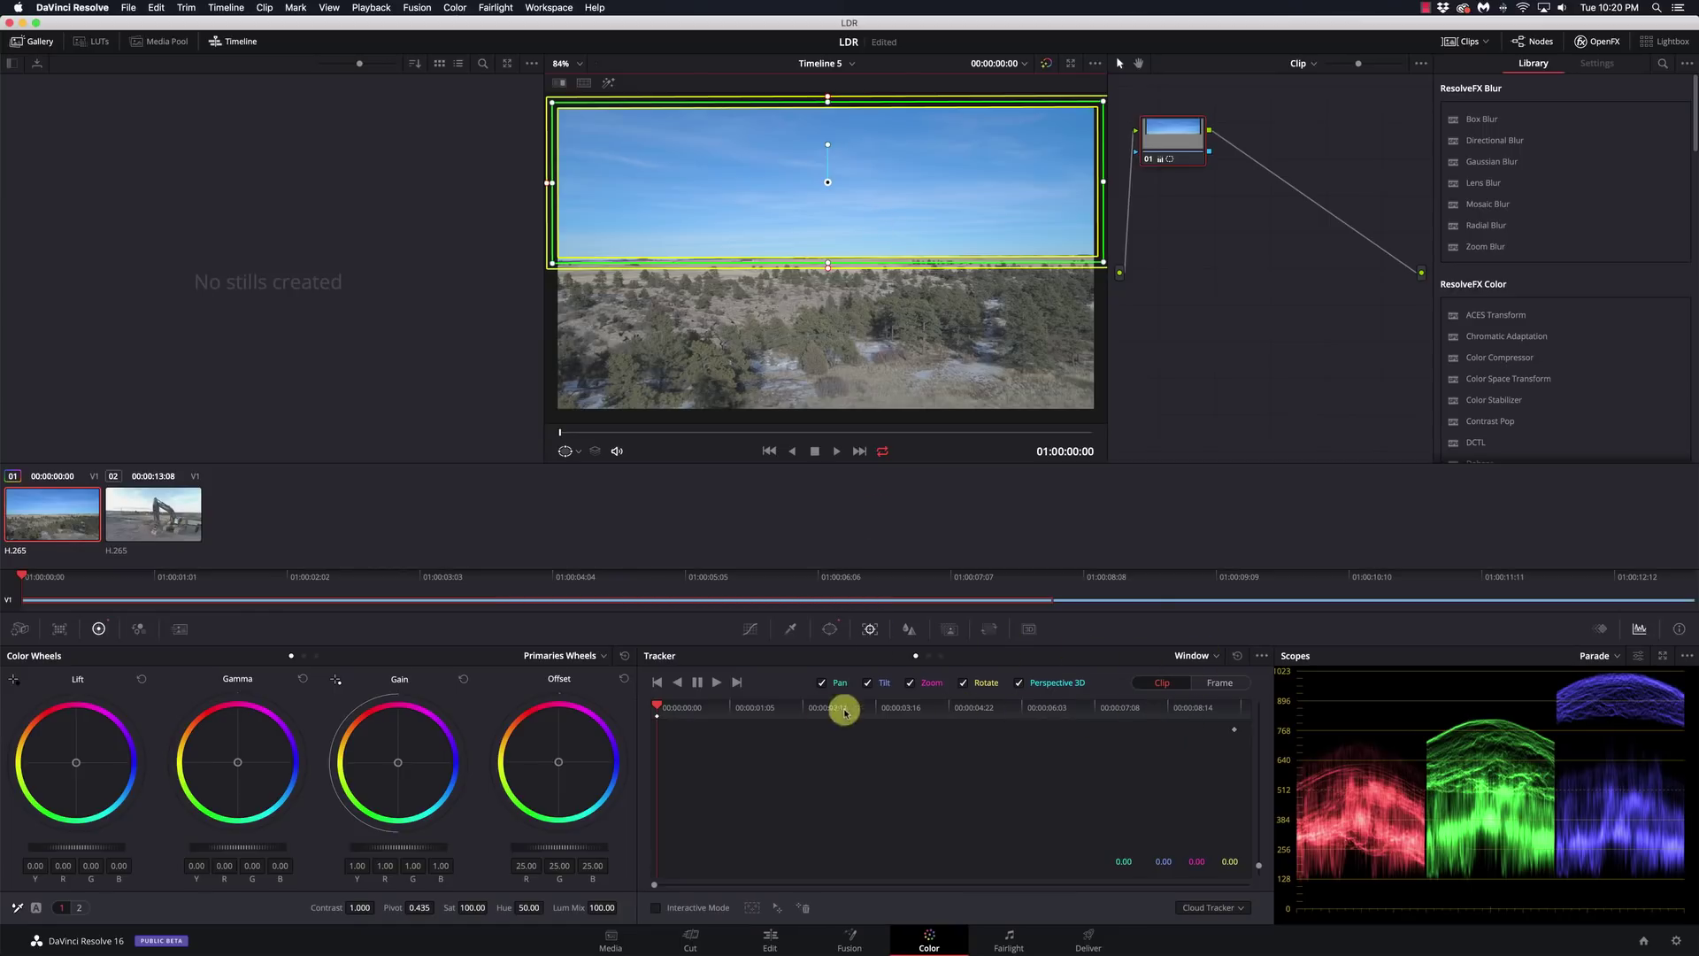
click(718, 682)
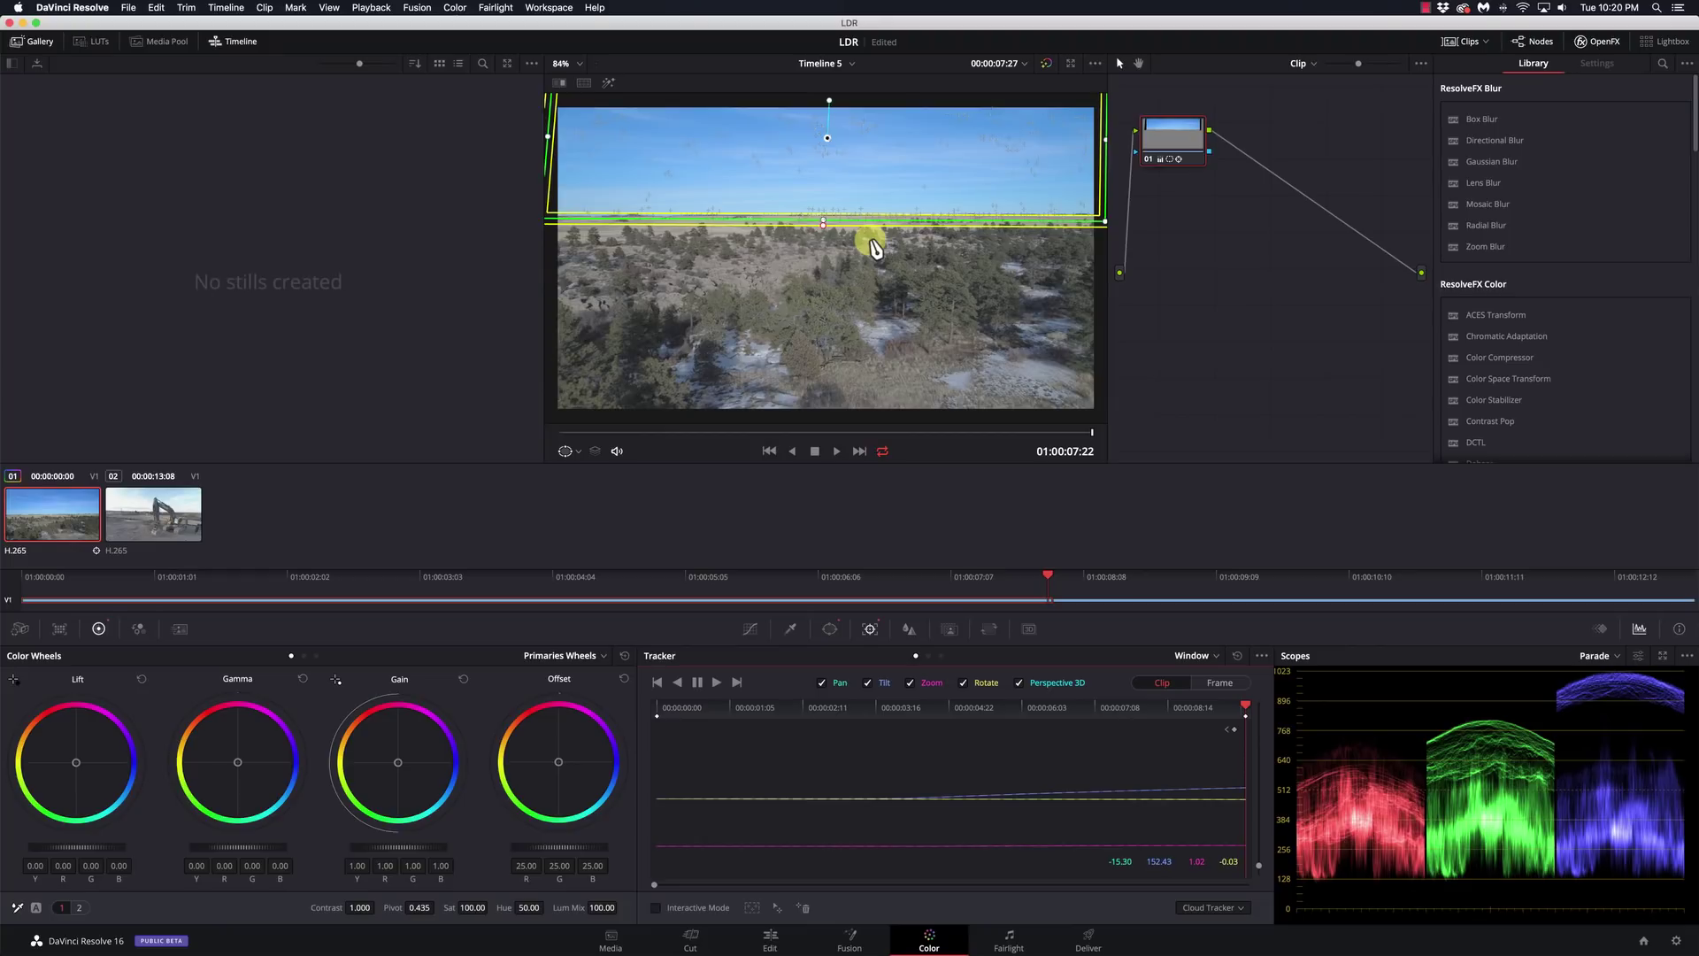
Hide the window outline and scrub back to the first frame to check how the sky grade follows the horizon.
click(577, 451)
click(586, 470)
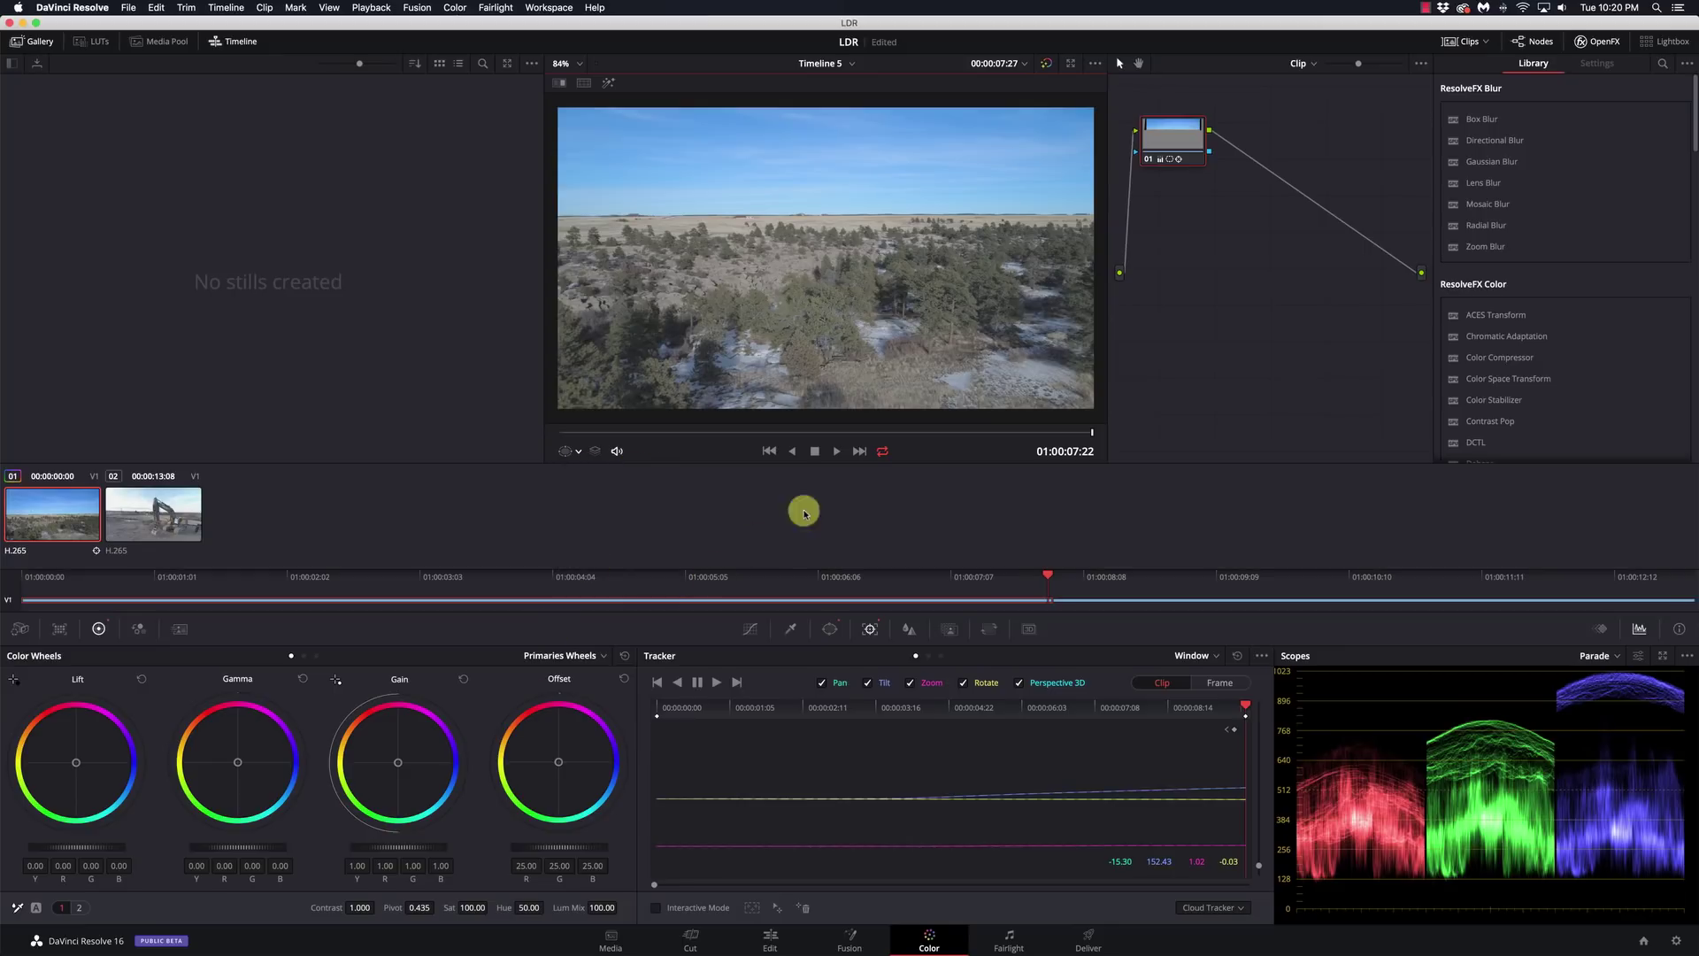
drag(1064, 431, 978, 431)
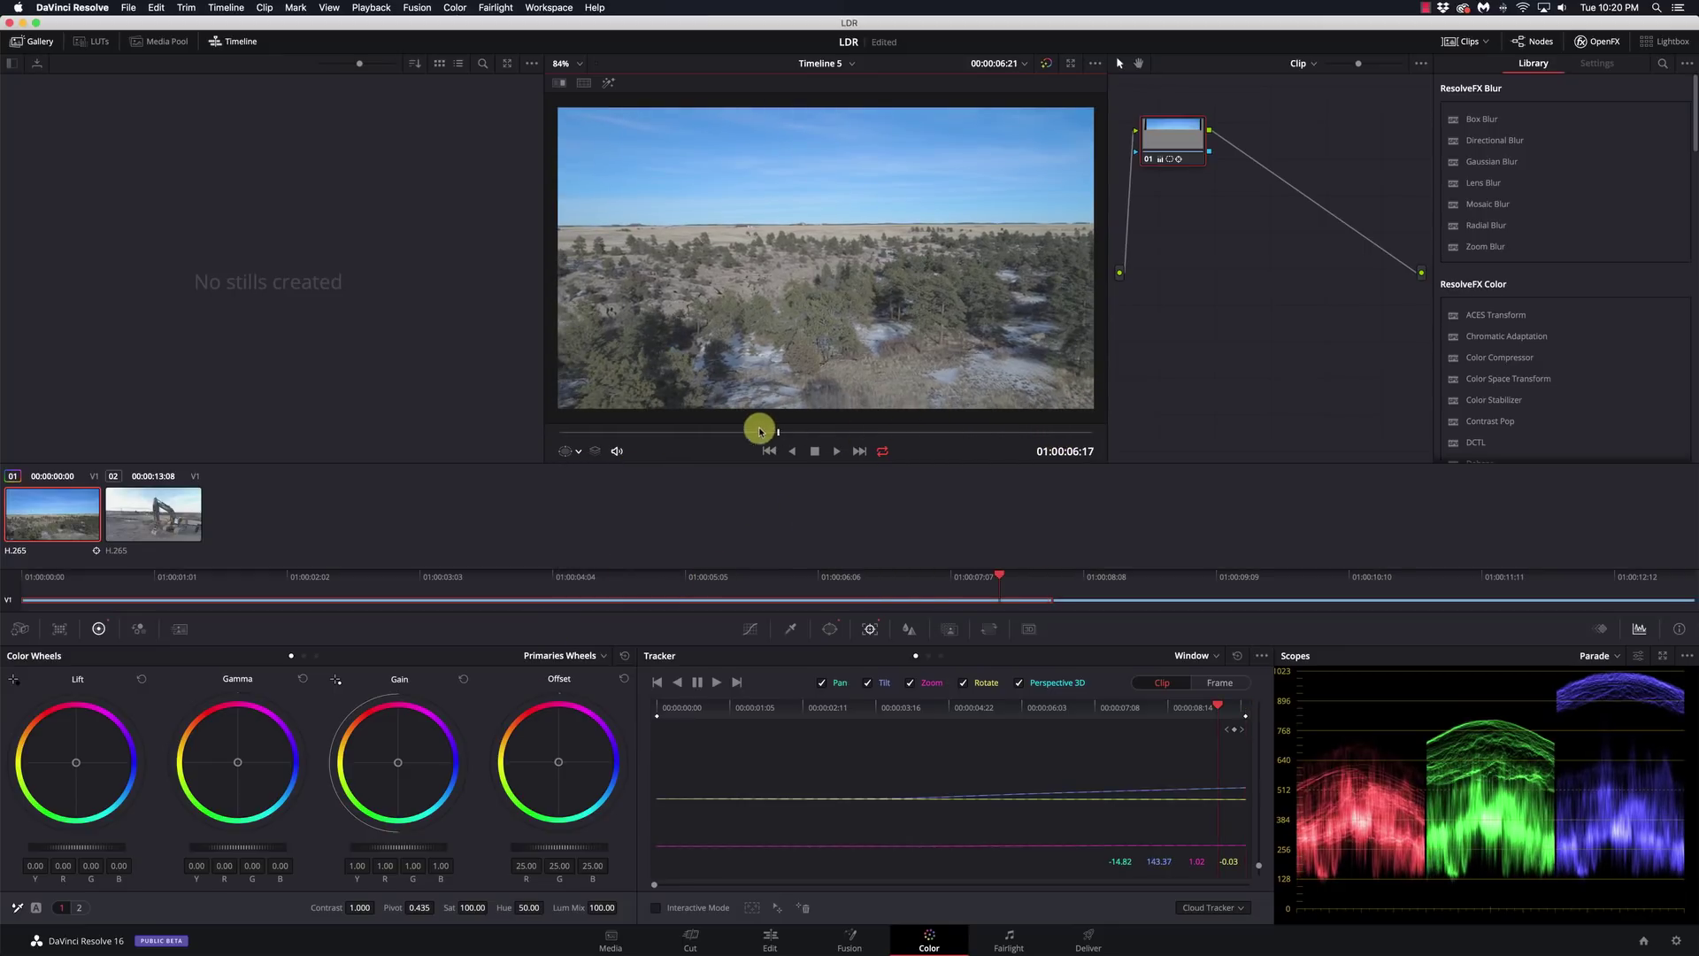
drag(598, 437, 559, 444)
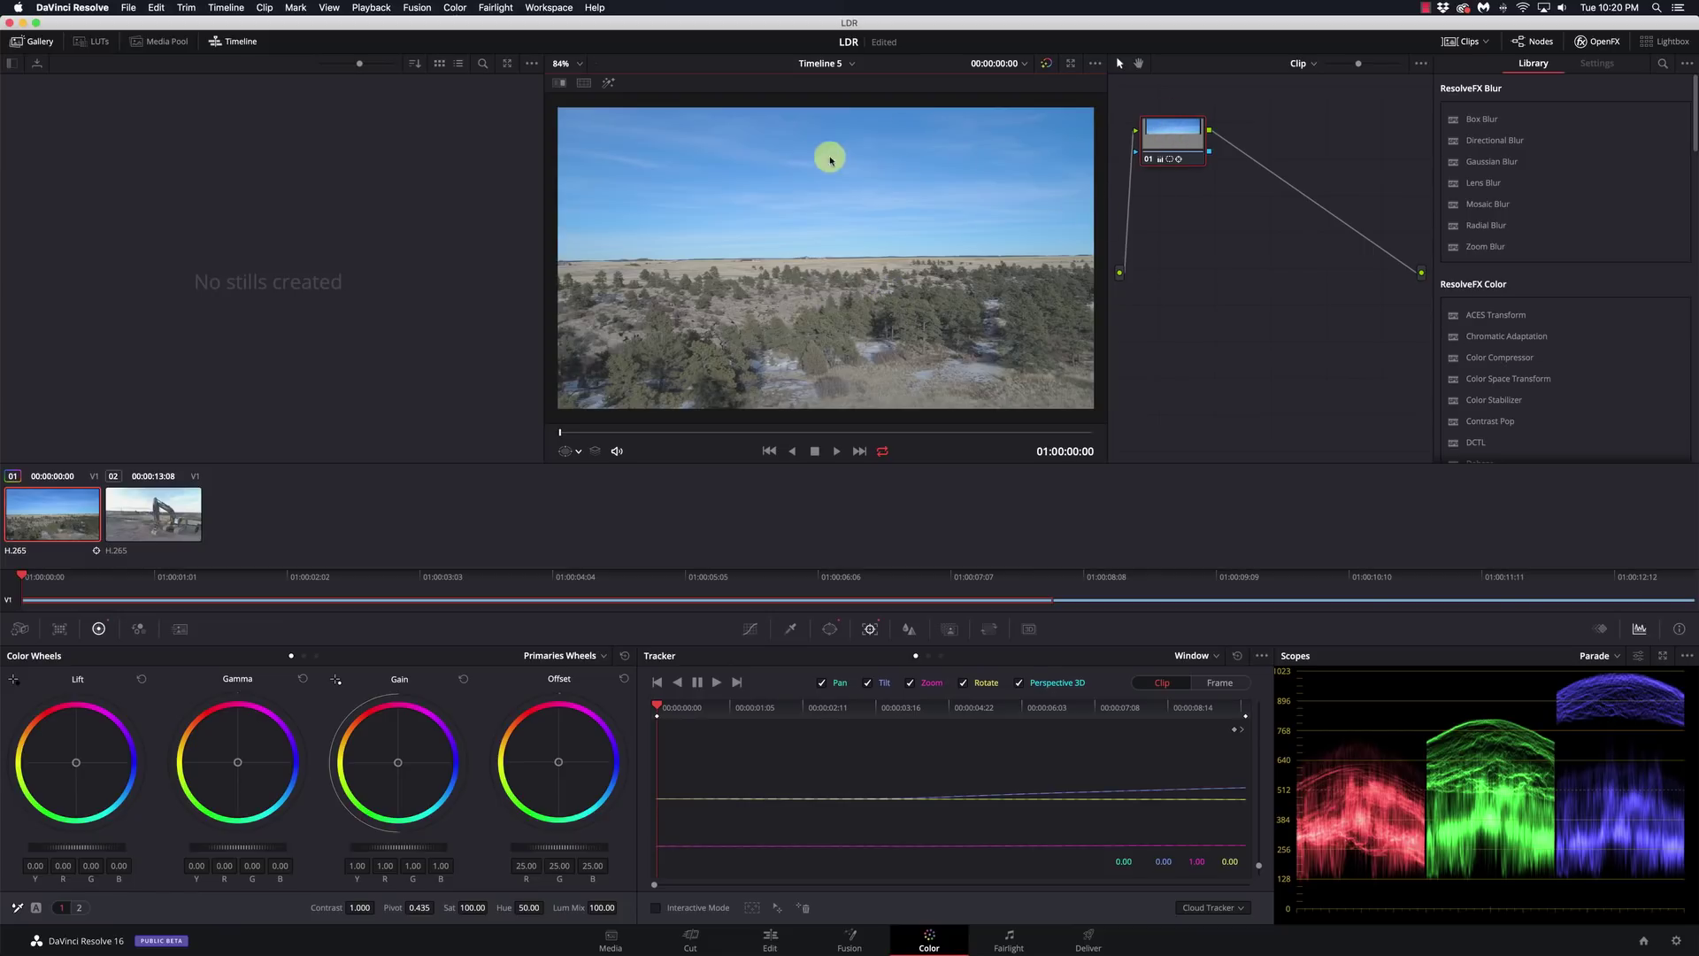
Add an outside node after node 01 for grading everything outside the sky window.
right_click(1162, 139)
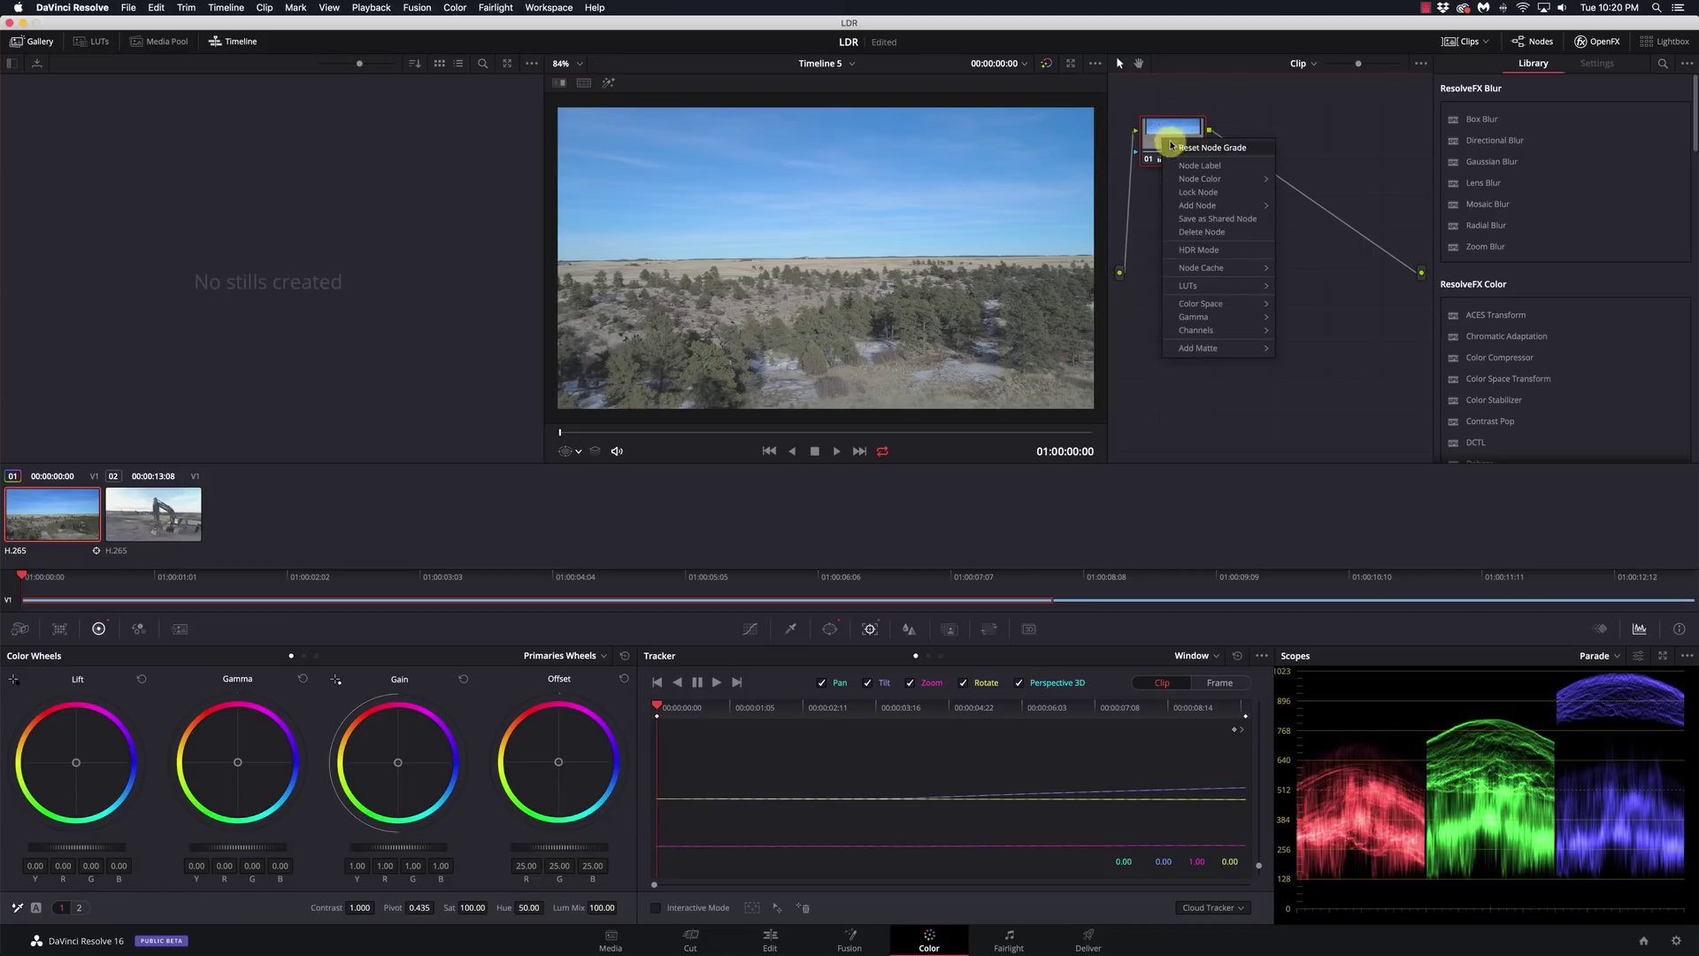
mouse_move(1205, 212)
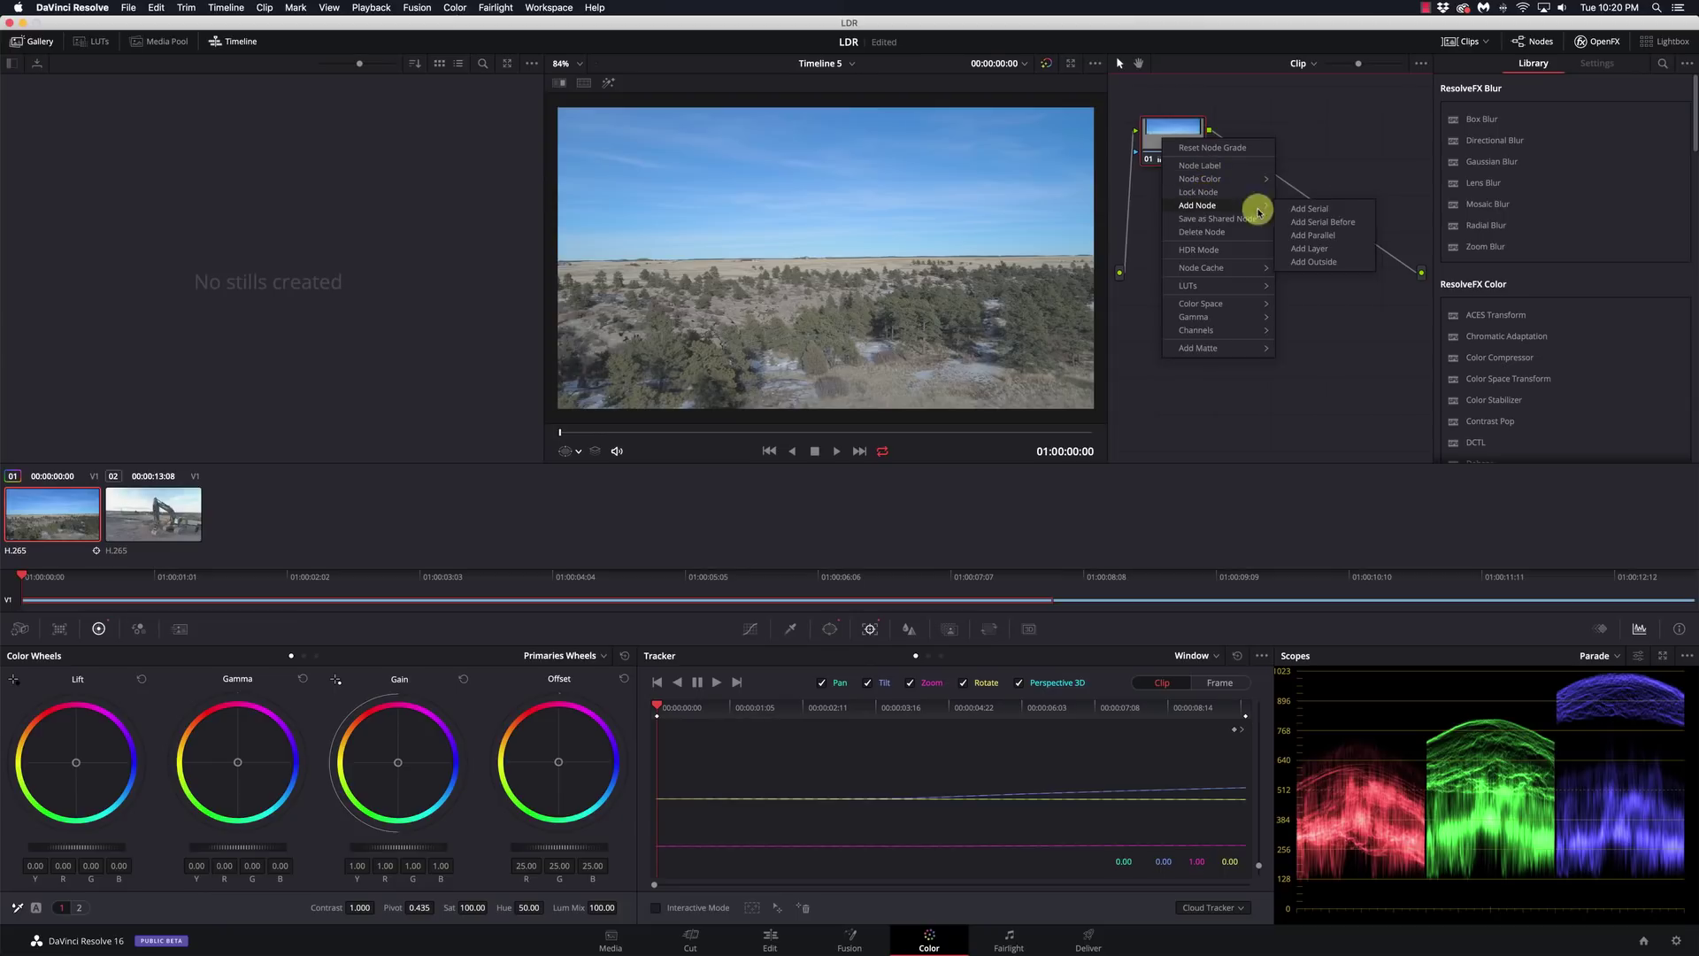
click(1305, 259)
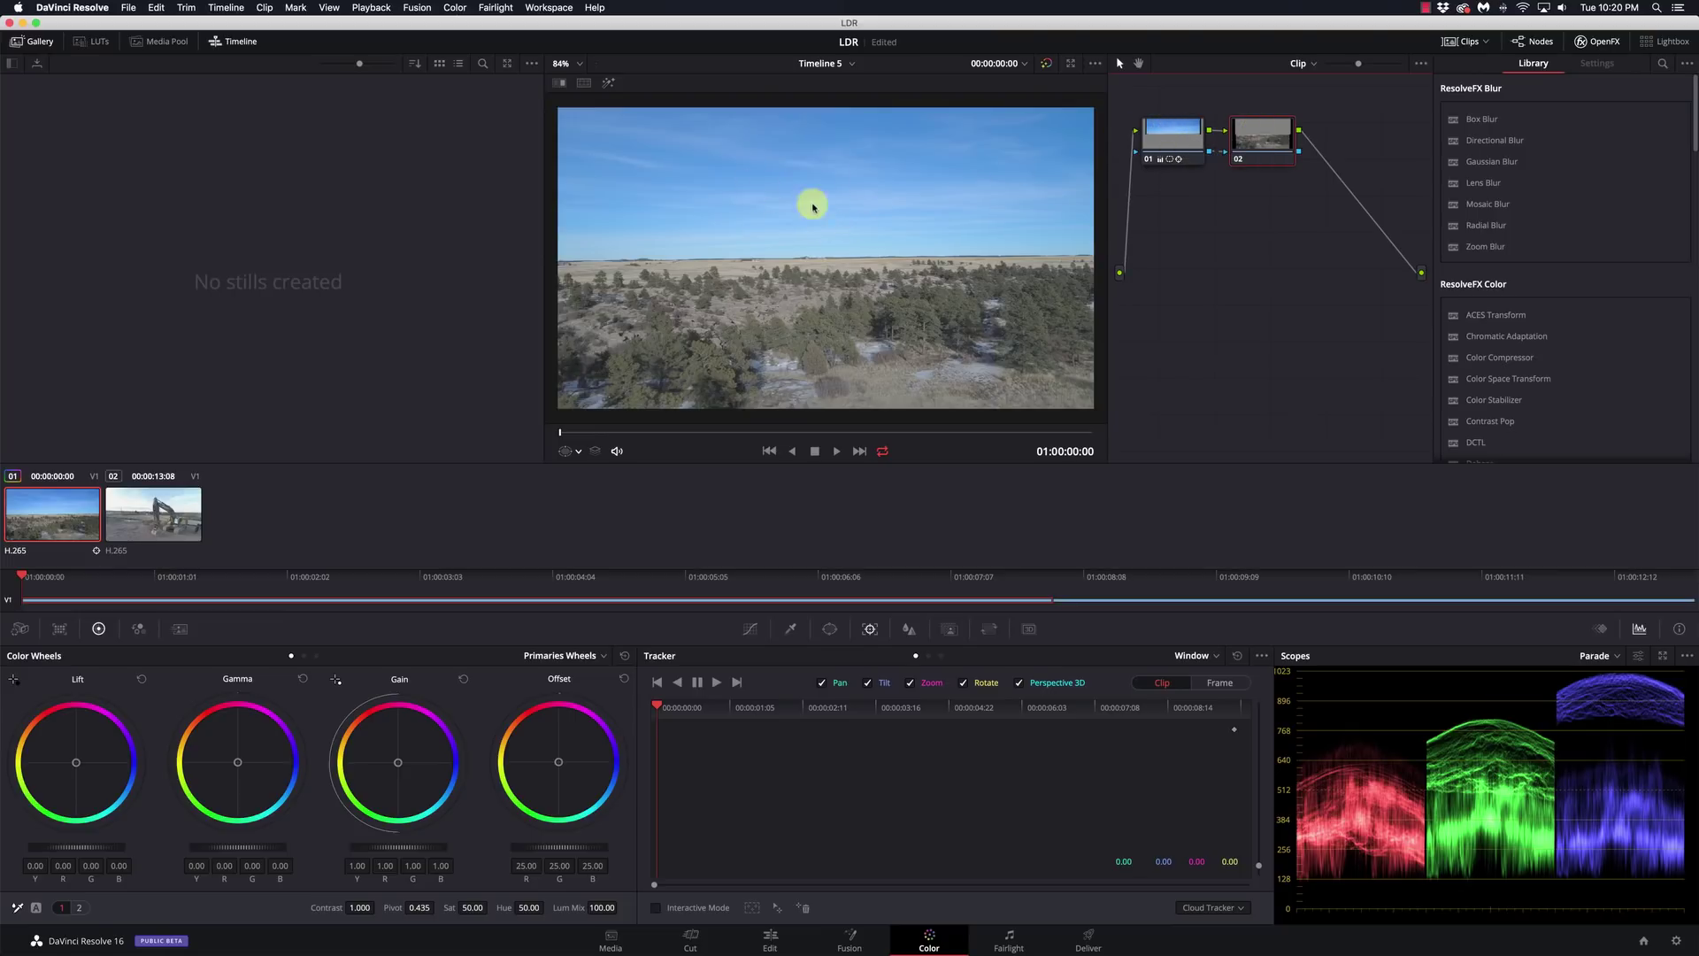
Shift the offset of node 01 towards blue, to about 23.87 red, 23.40 green and 36.54 blue.
click(1156, 140)
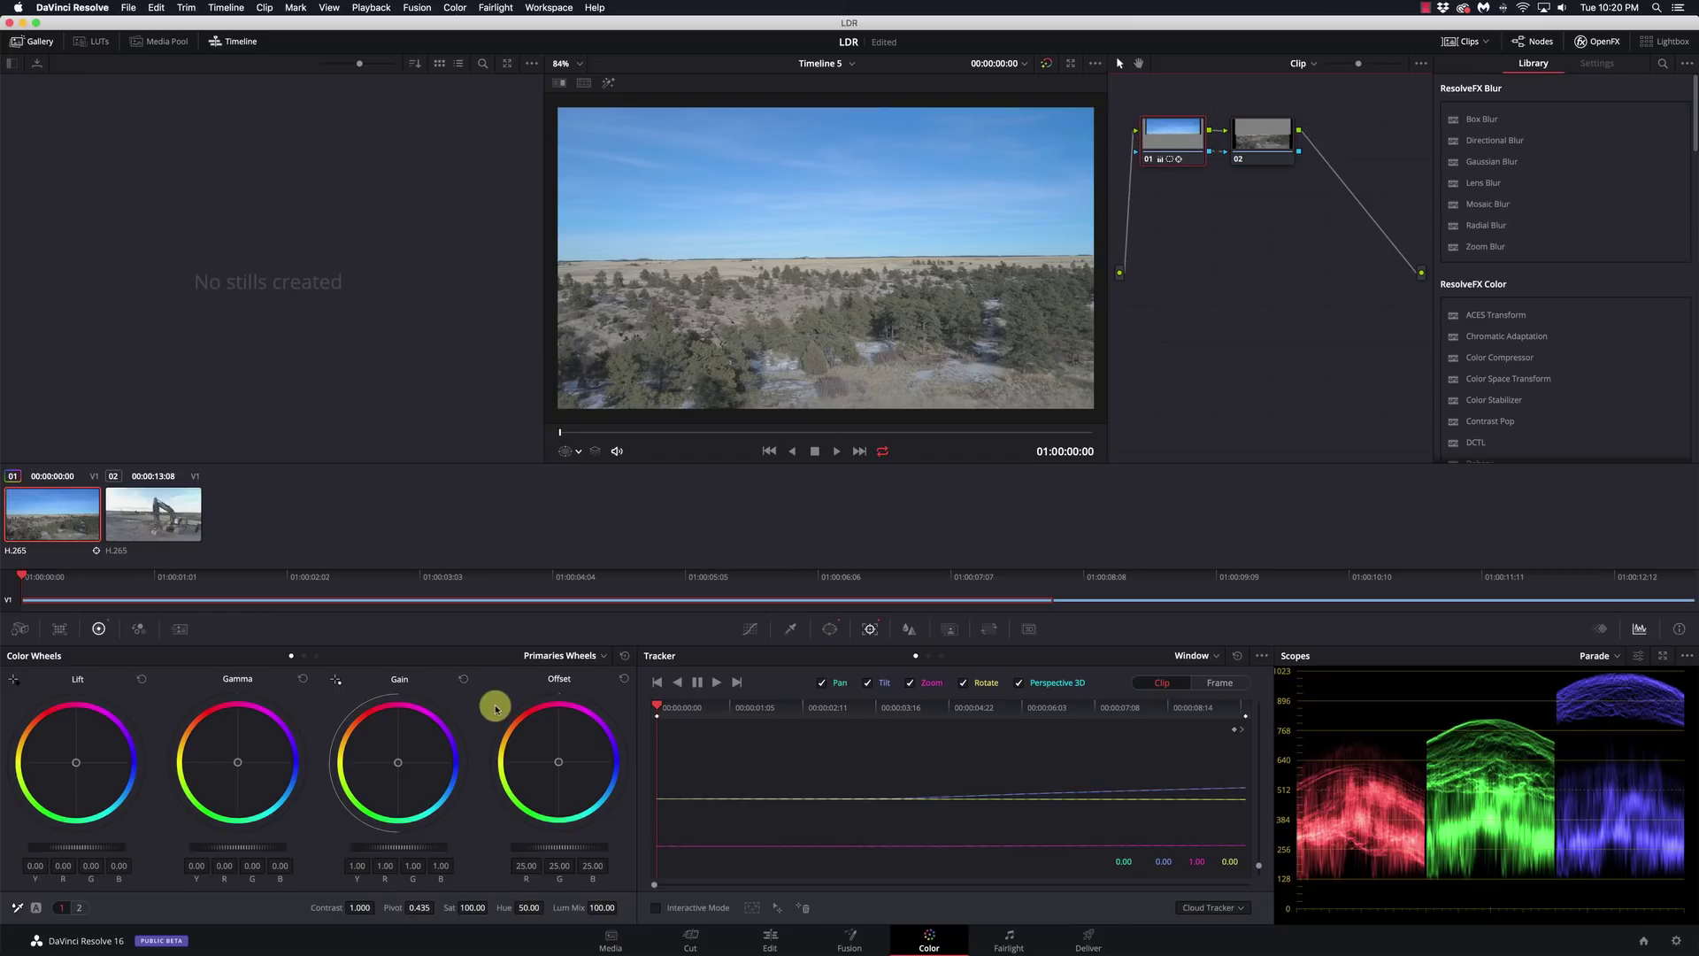
drag(557, 763, 603, 742)
In node 02, raise the saturation to about 99.80 and shift the offset to 22.12 red, 25.95 green and 21.91 blue.
click(1260, 139)
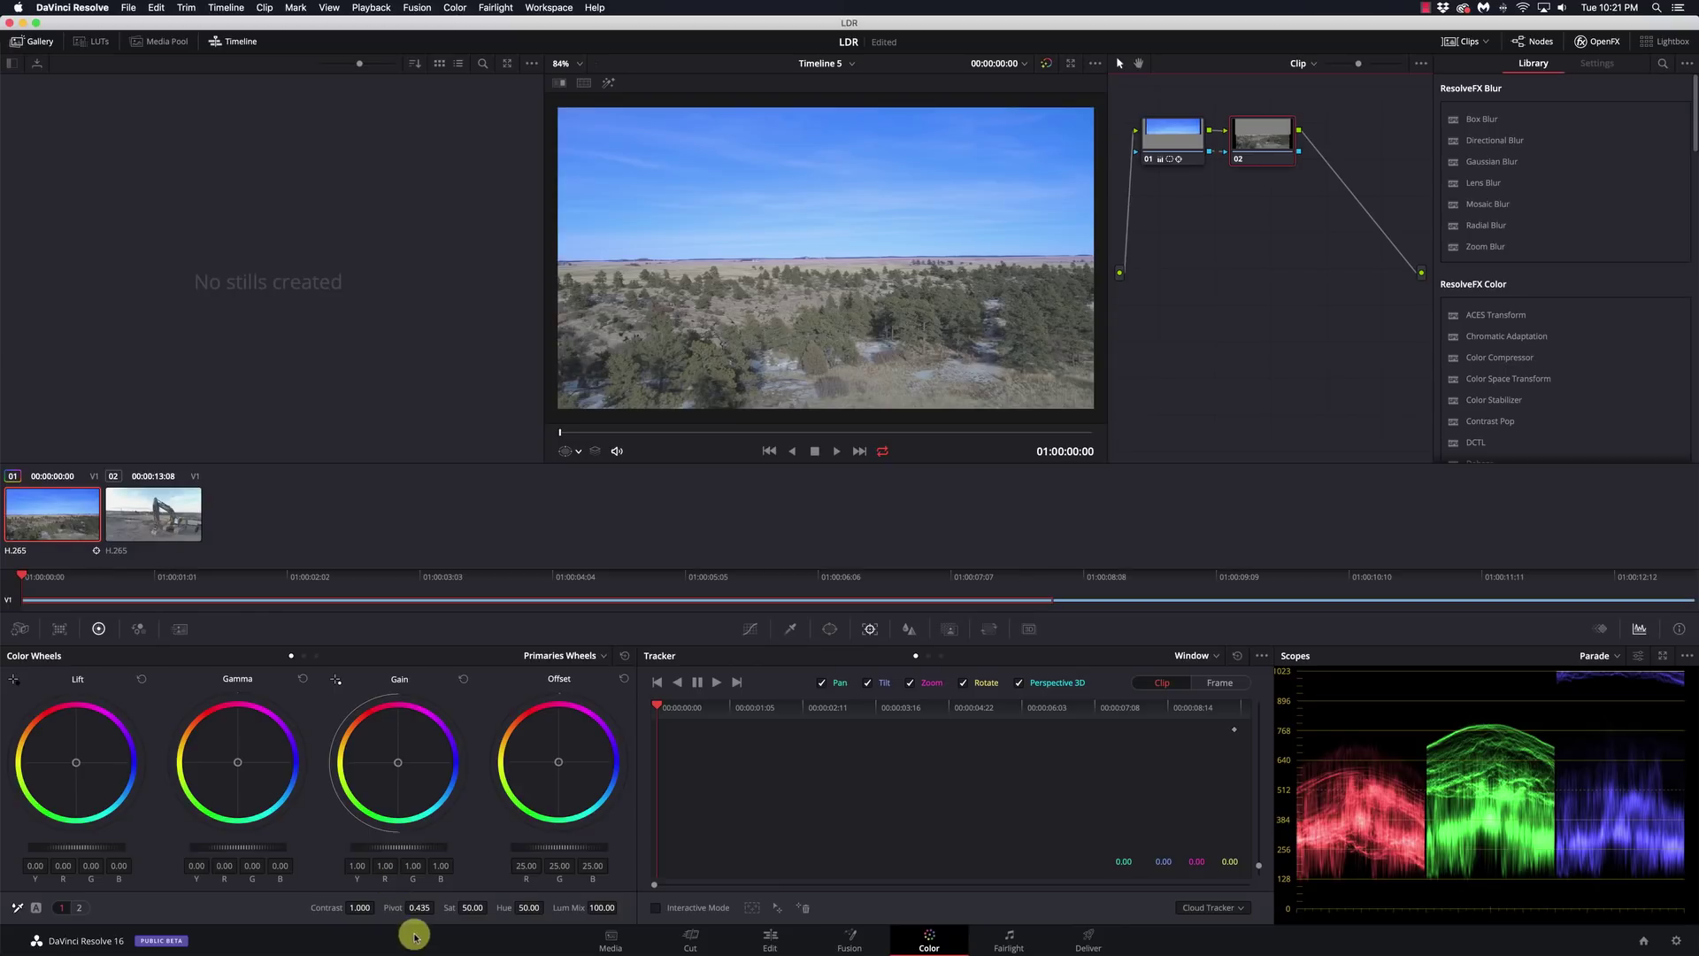
drag(472, 907, 664, 918)
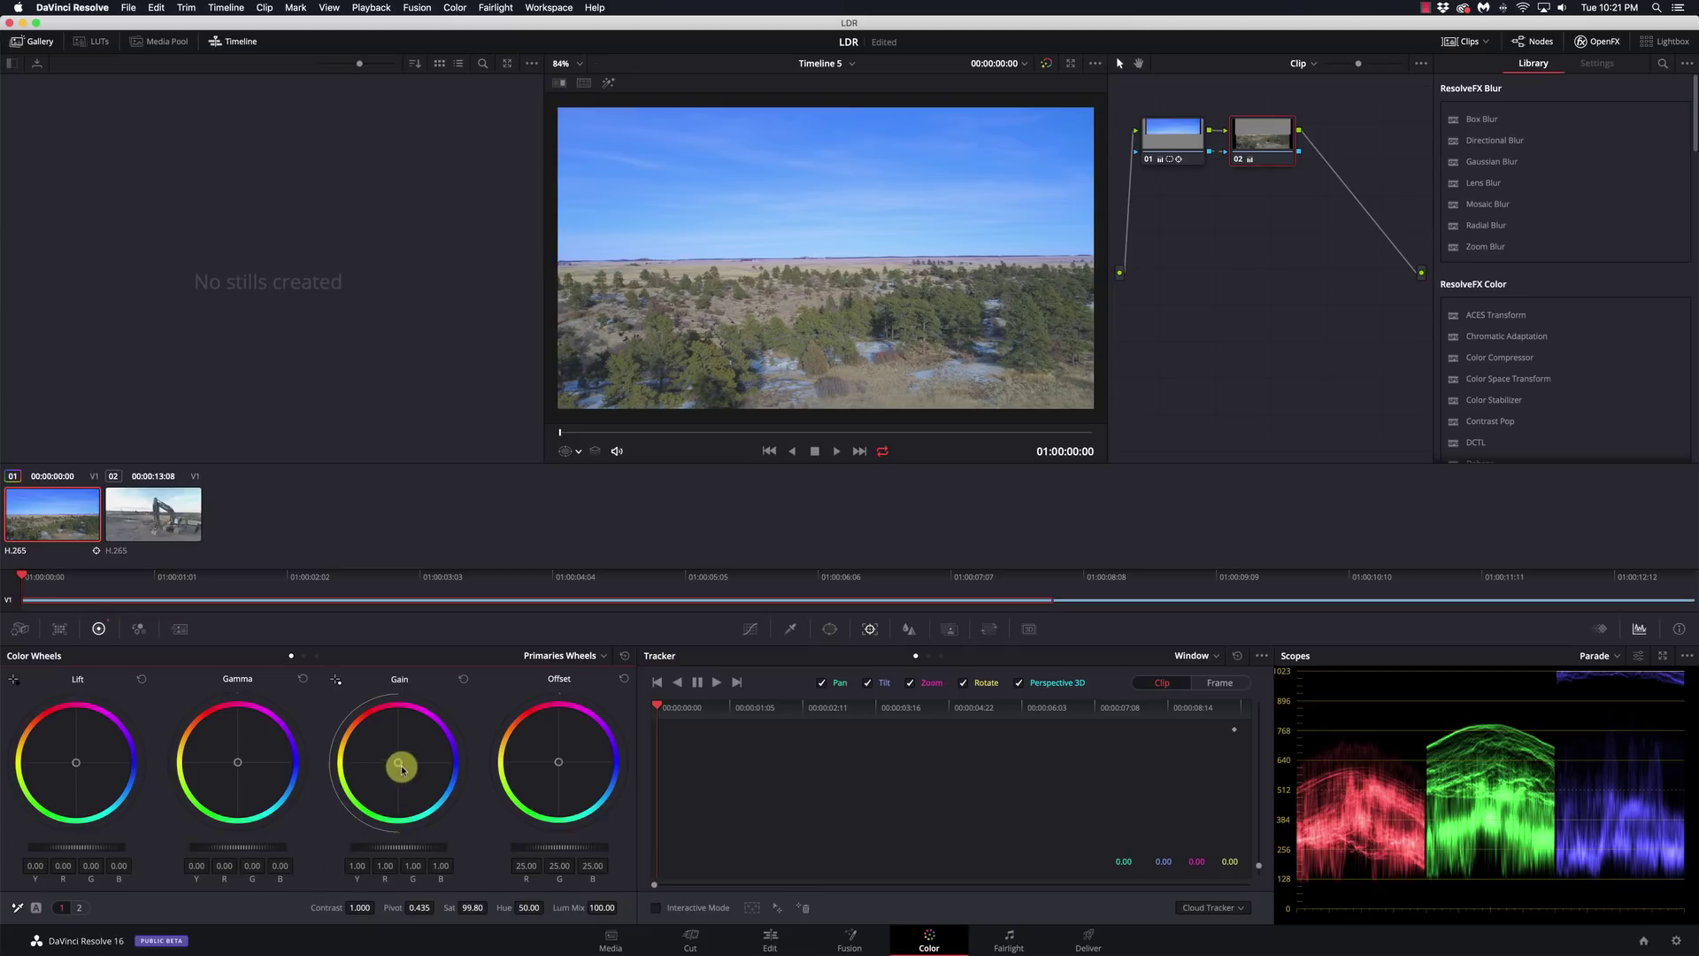
mouse_move(557, 763)
mouse_down()
mouse_move(531, 792)
mouse_move(556, 767)
mouse_up()
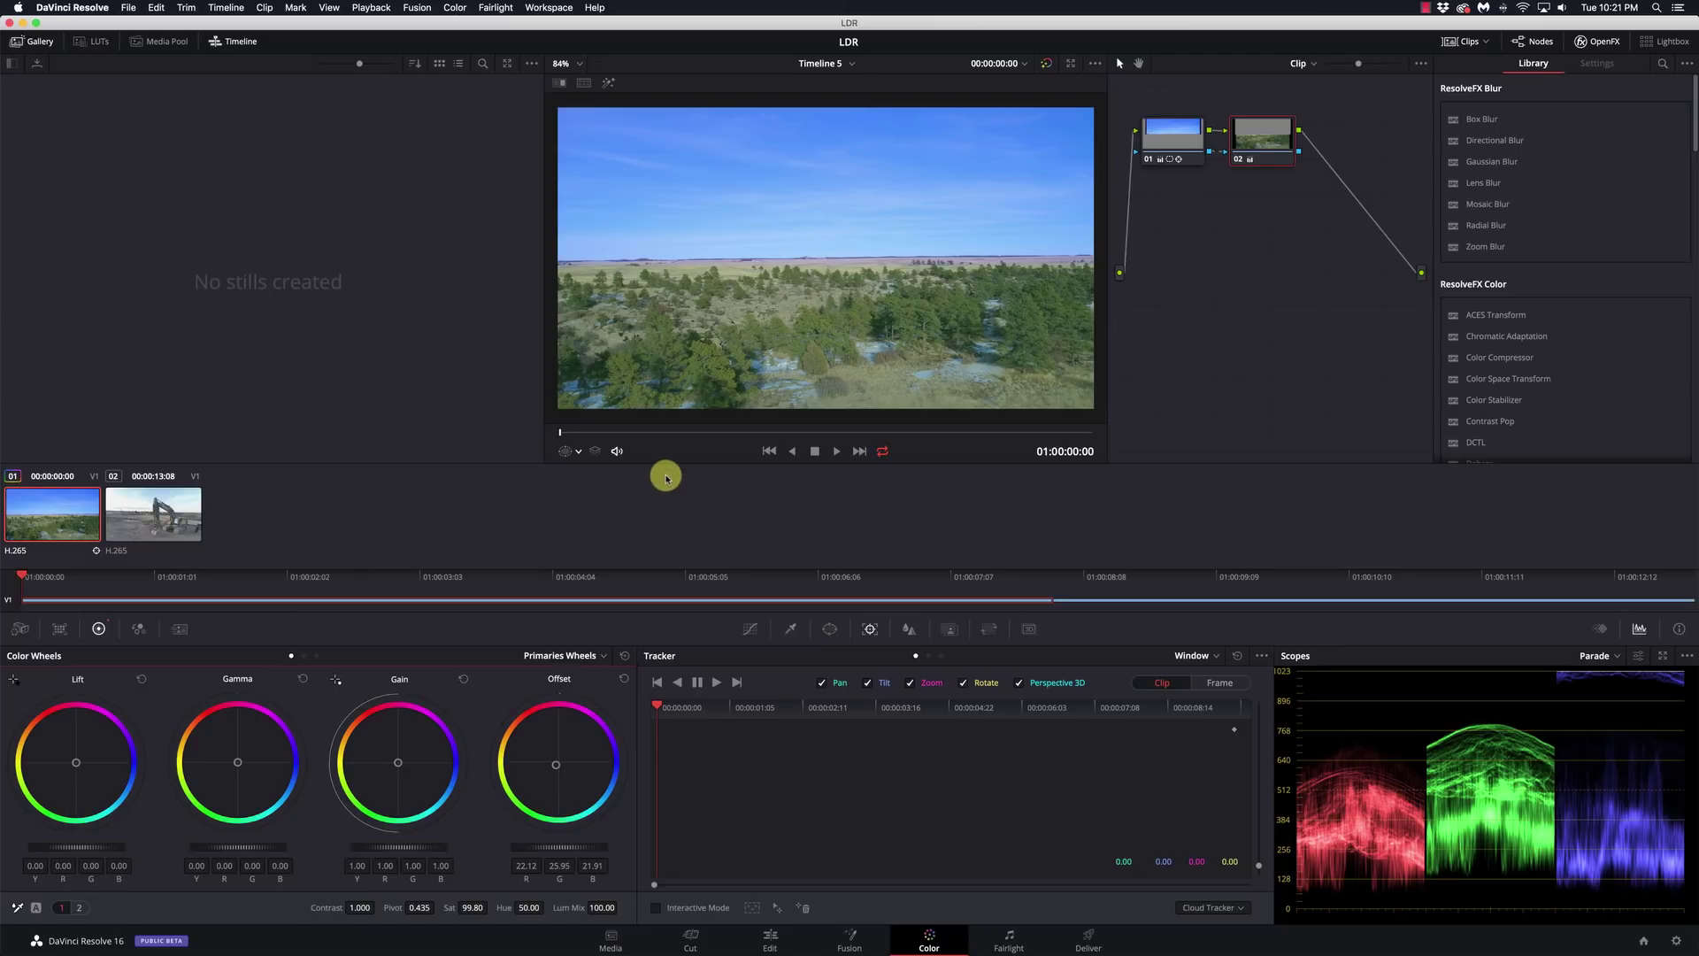
Reset the grade of node 02 and delete the node.
click(1255, 146)
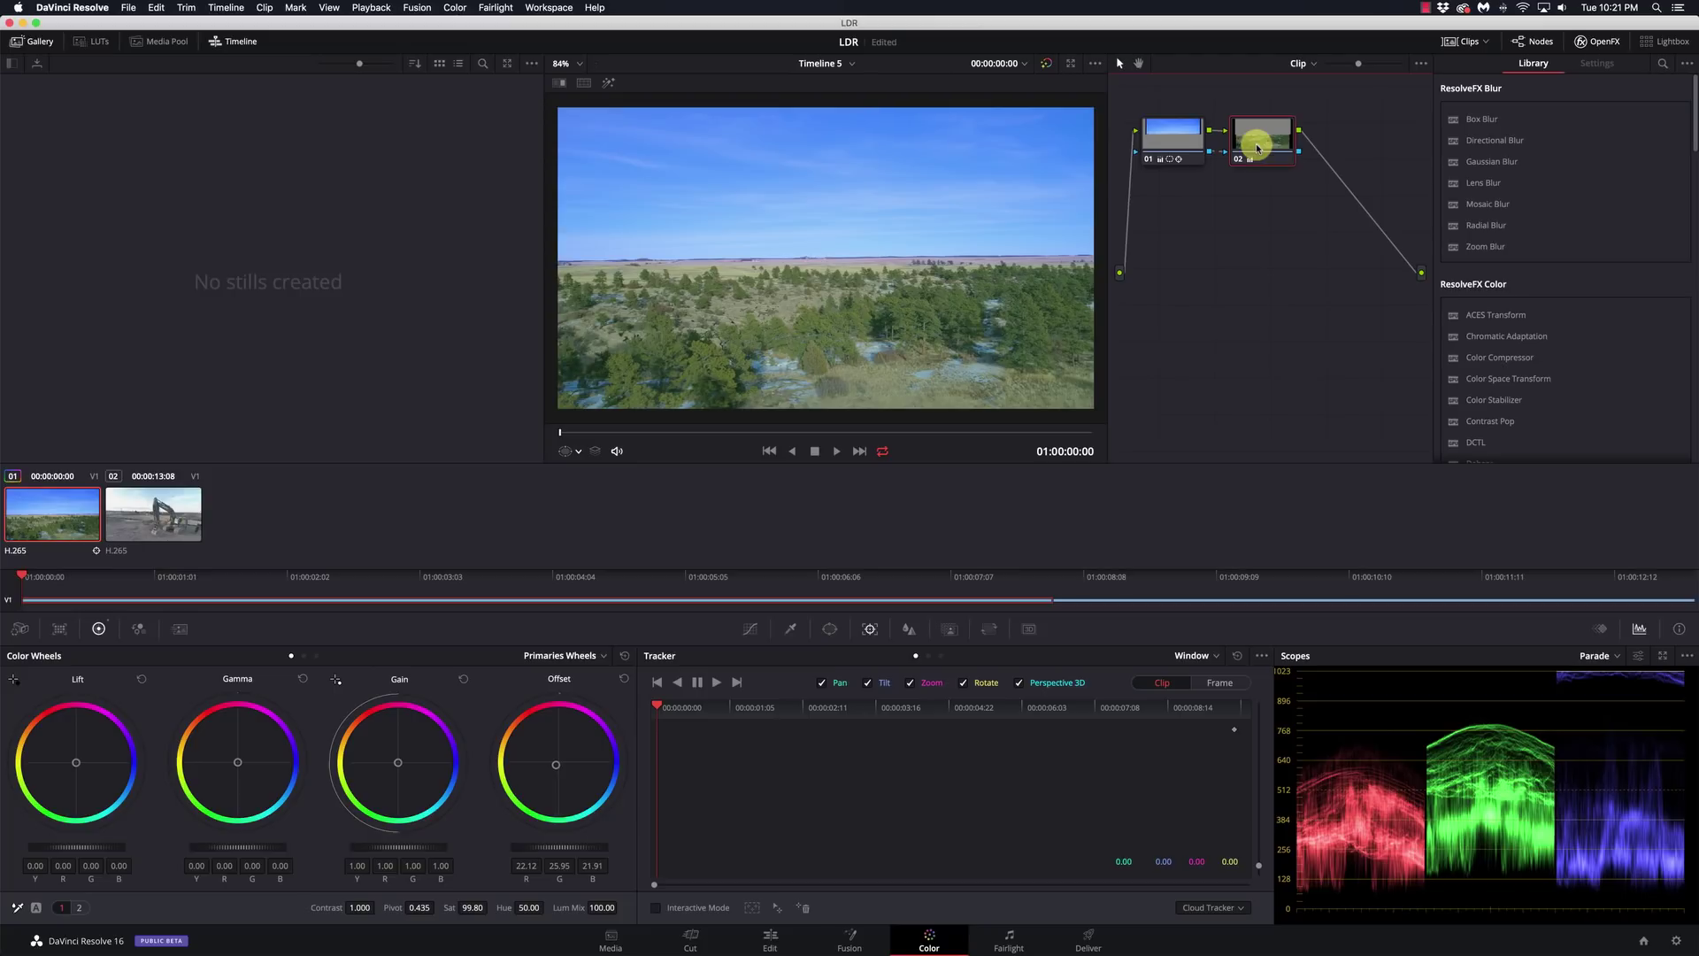
right_click(1257, 147)
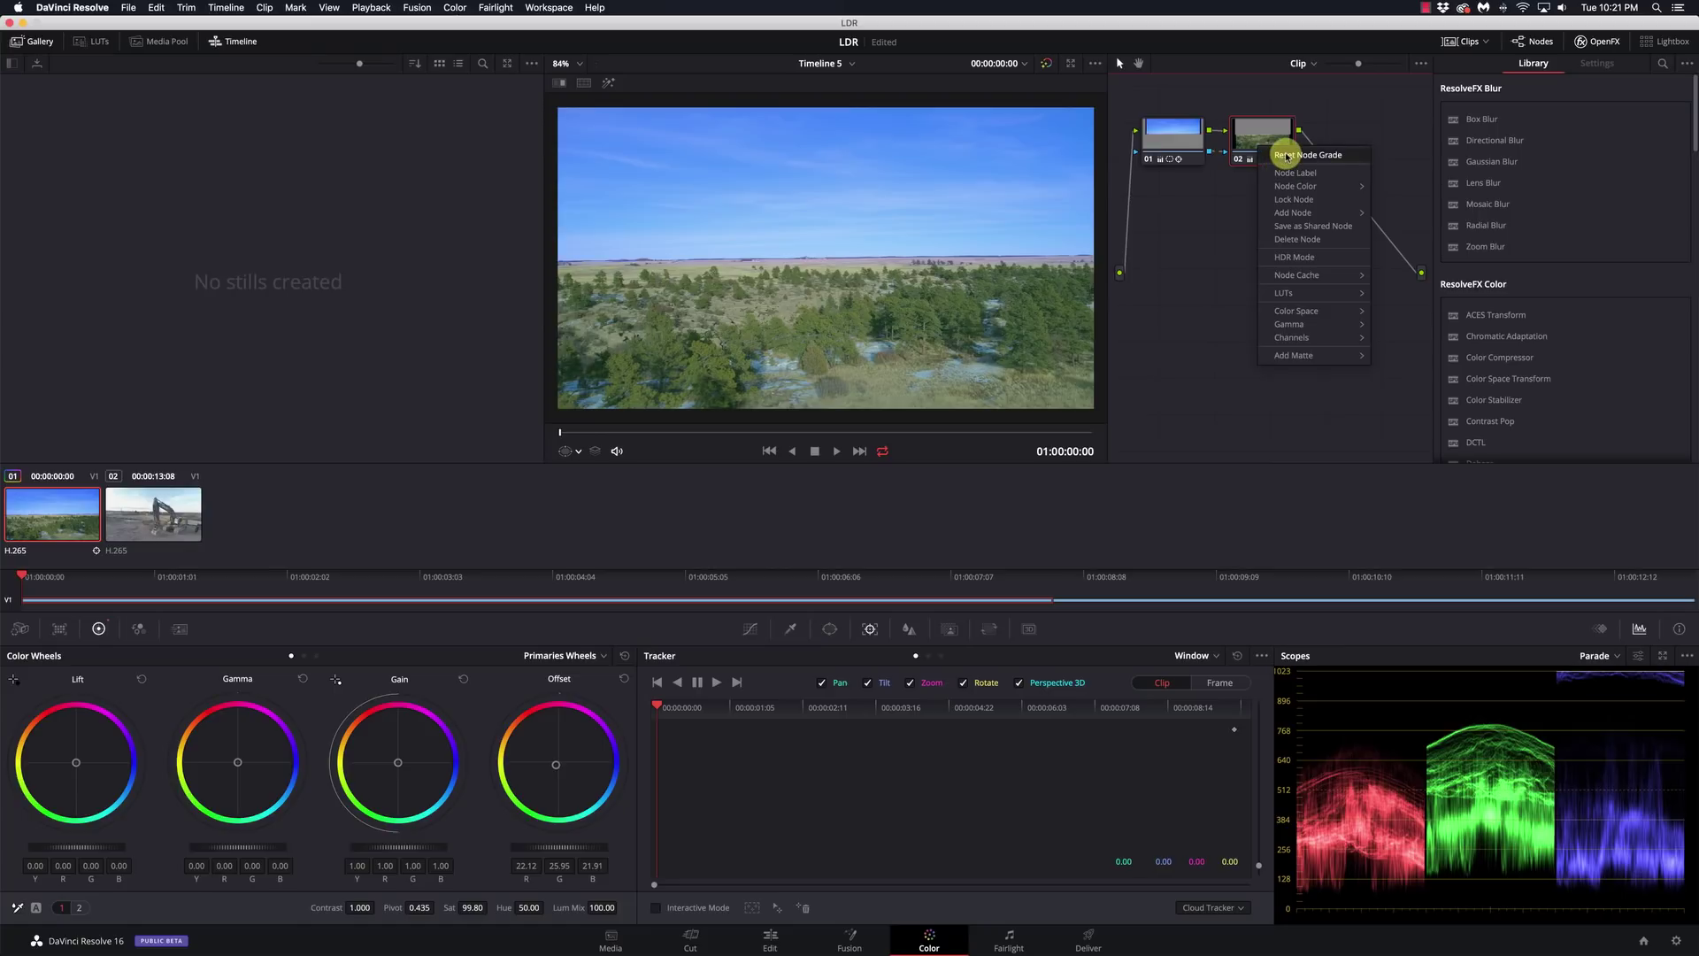
click(1264, 154)
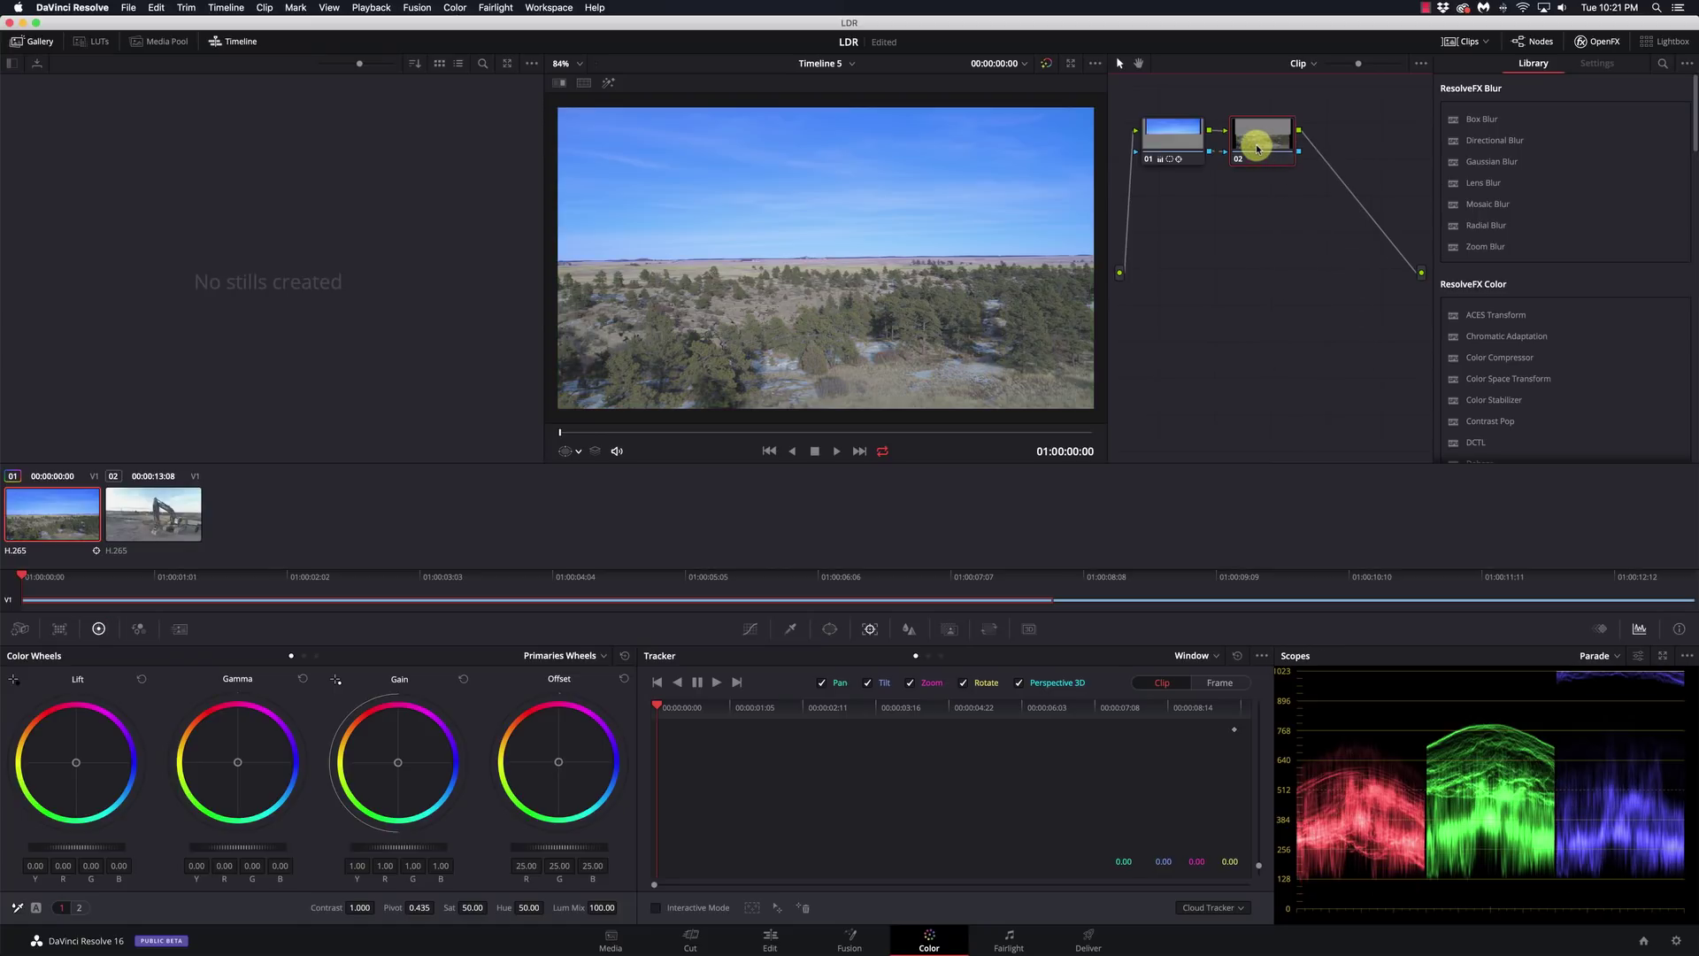
key(Delete)
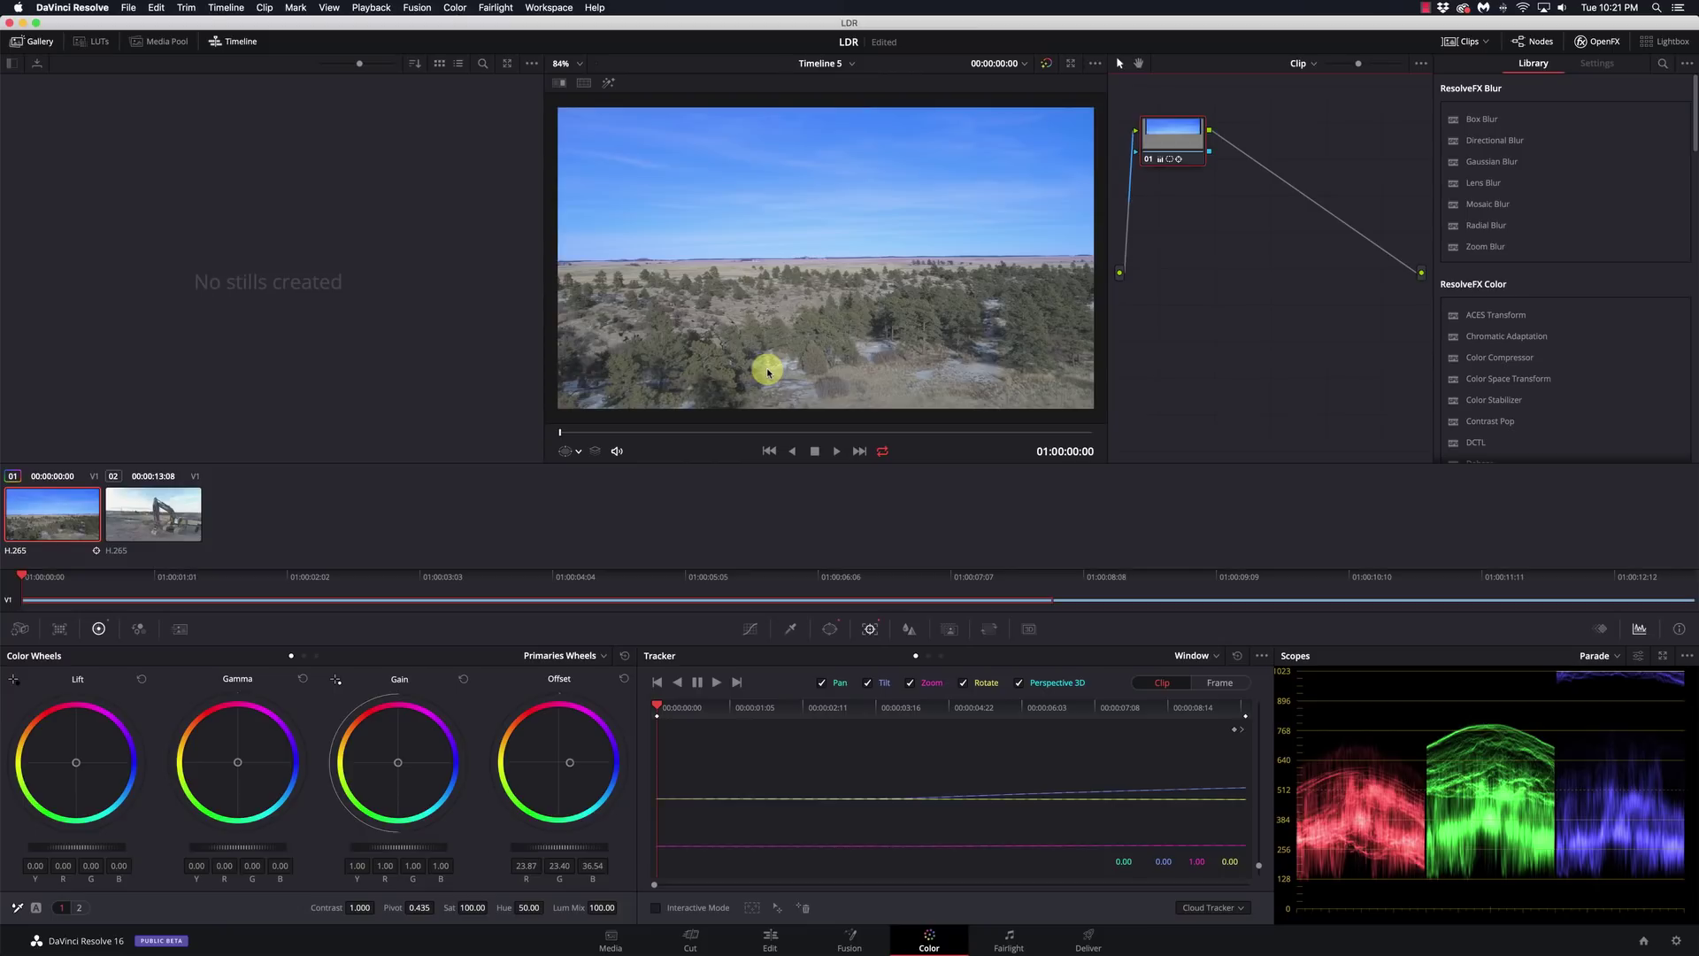
Add a serial node after node 01 and place a gradient window in the picture's lower-right corner, rotated about 129.25 with softness 2.52.
click(830, 630)
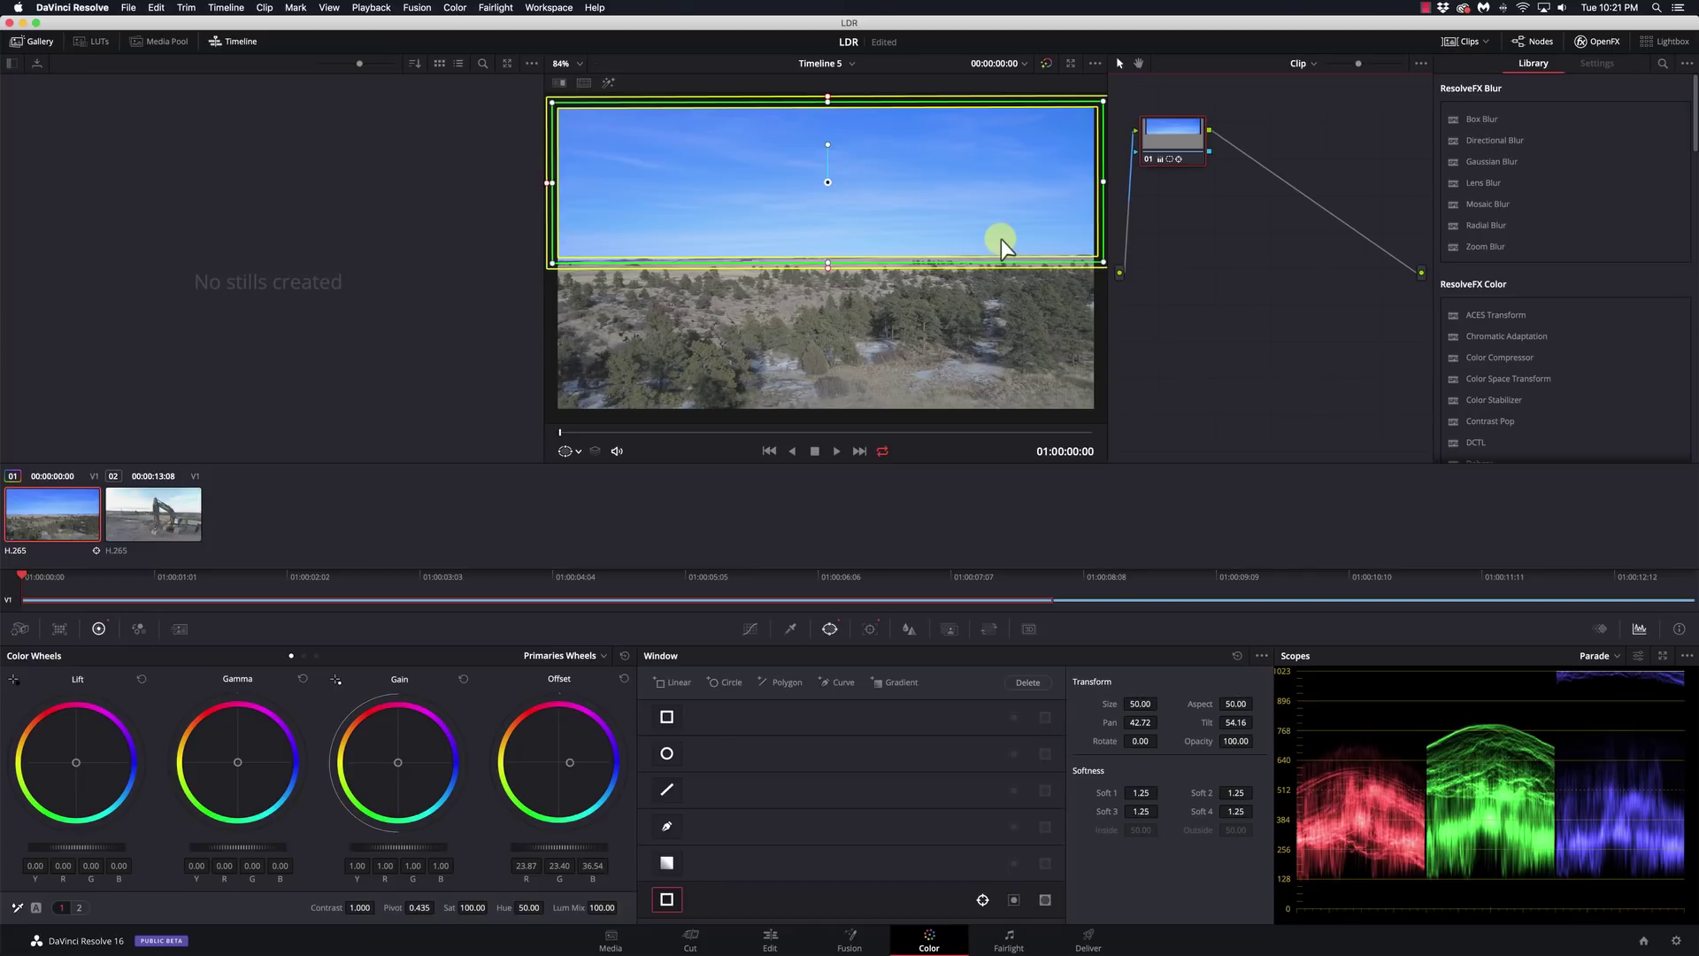
key(alt+s)
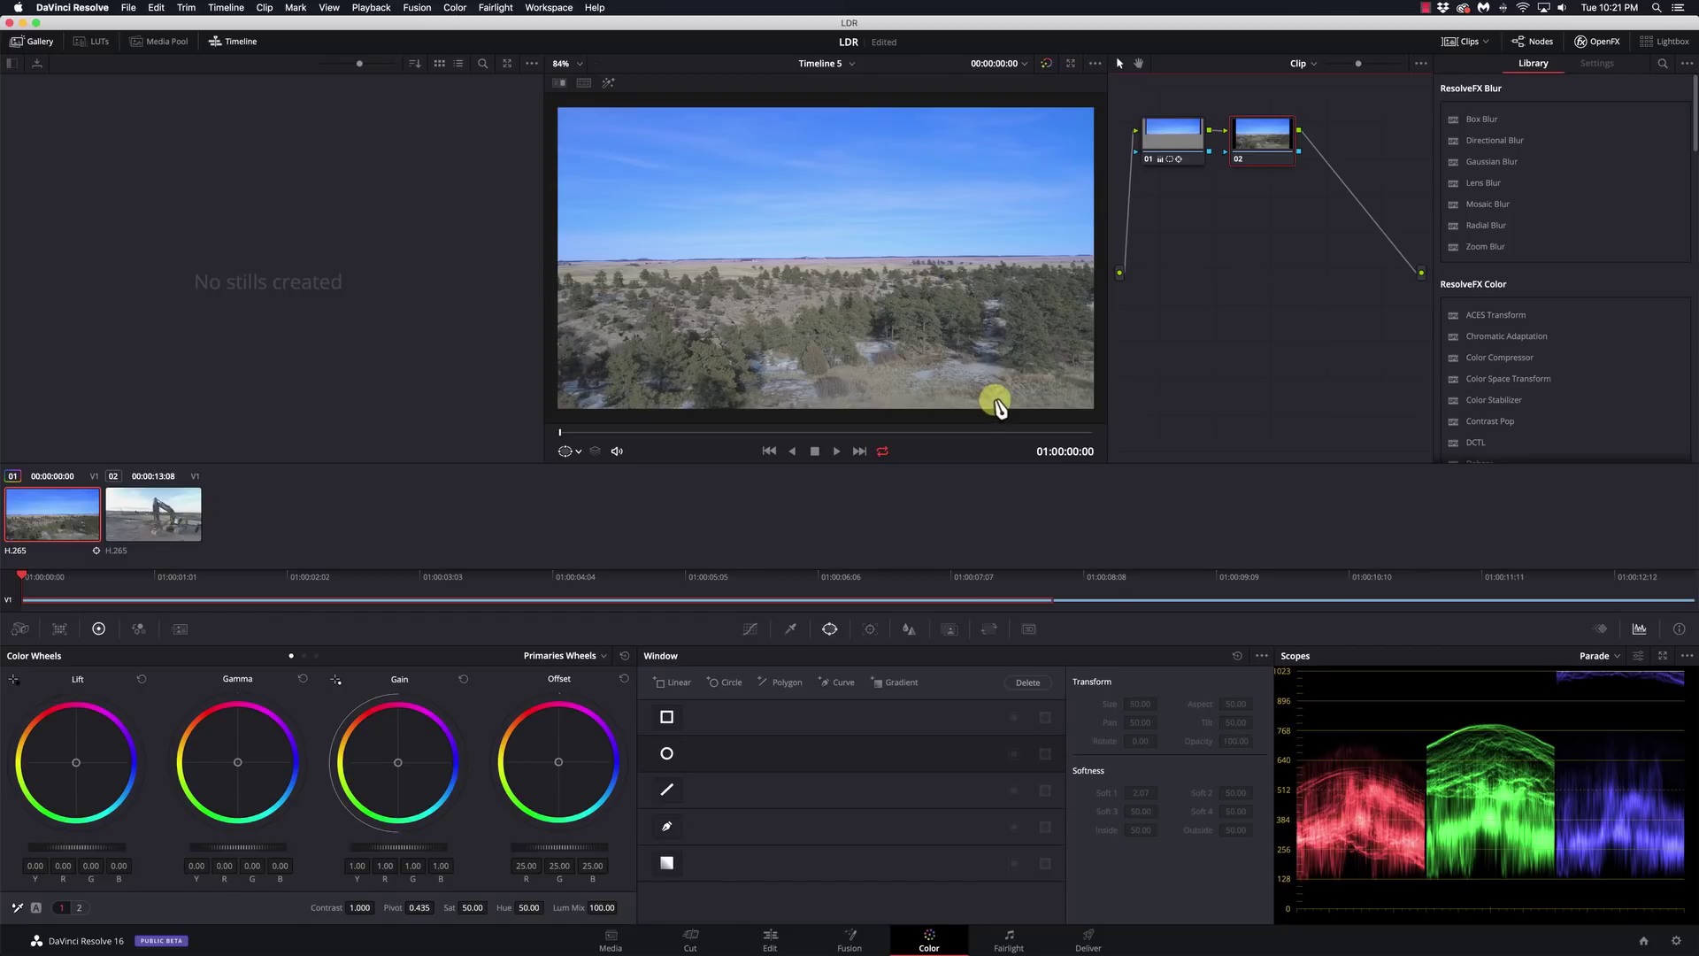
click(902, 682)
drag(830, 260, 879, 299)
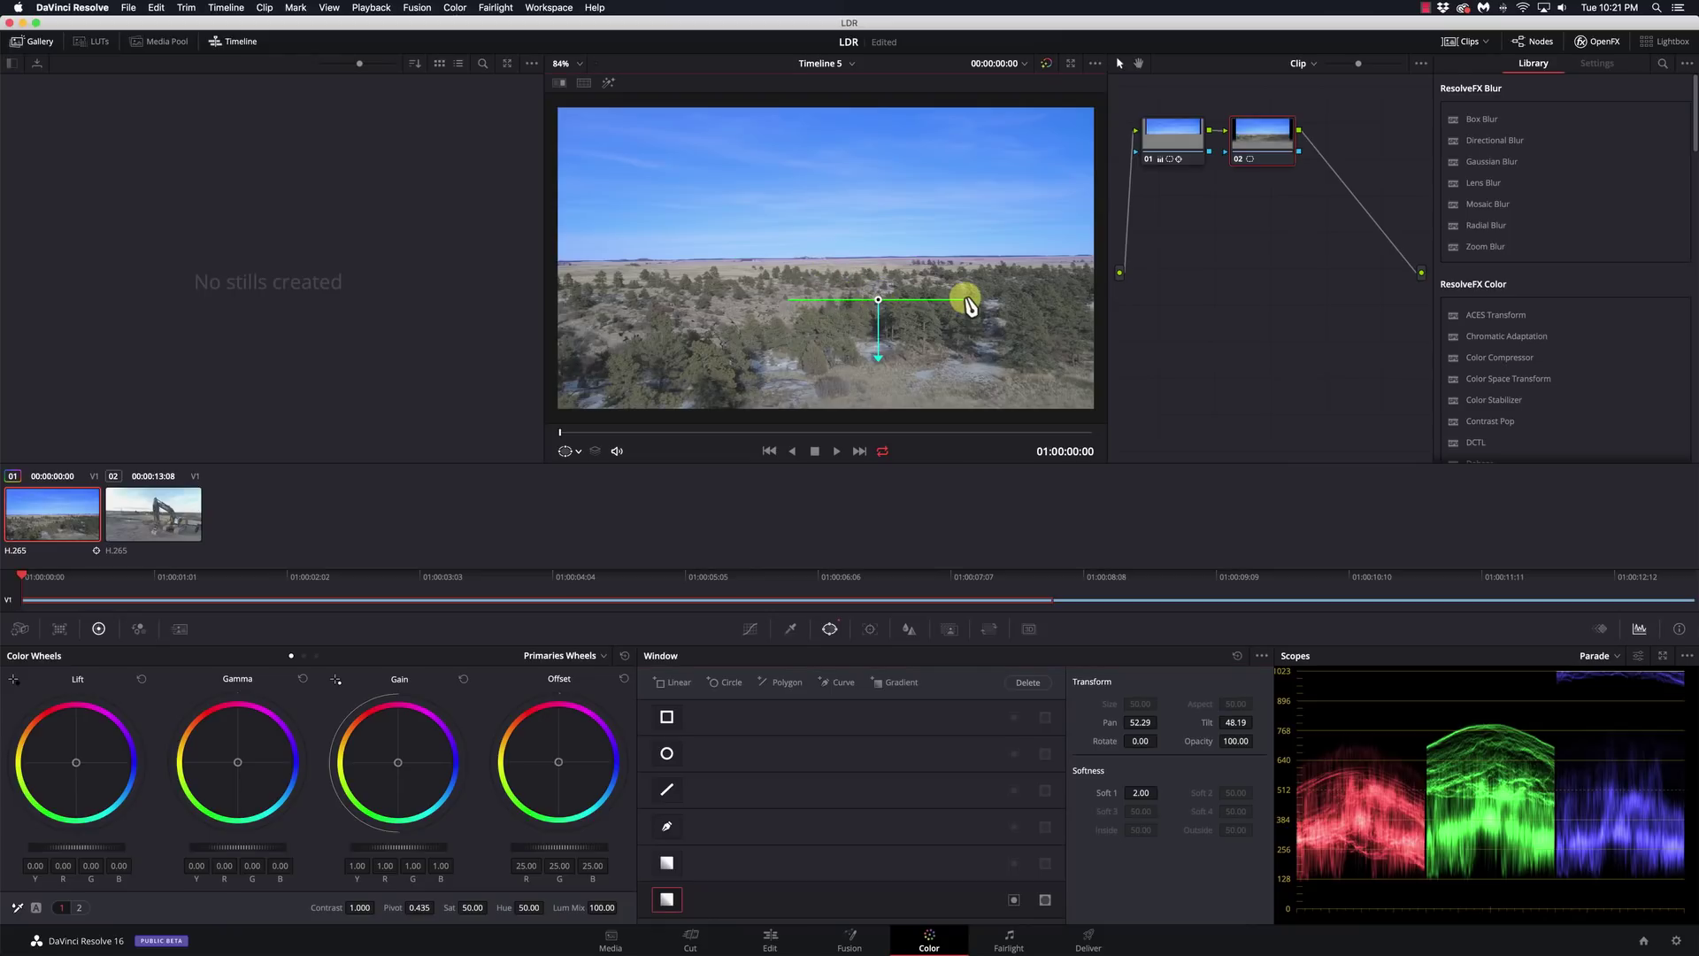
drag(869, 364, 1059, 380)
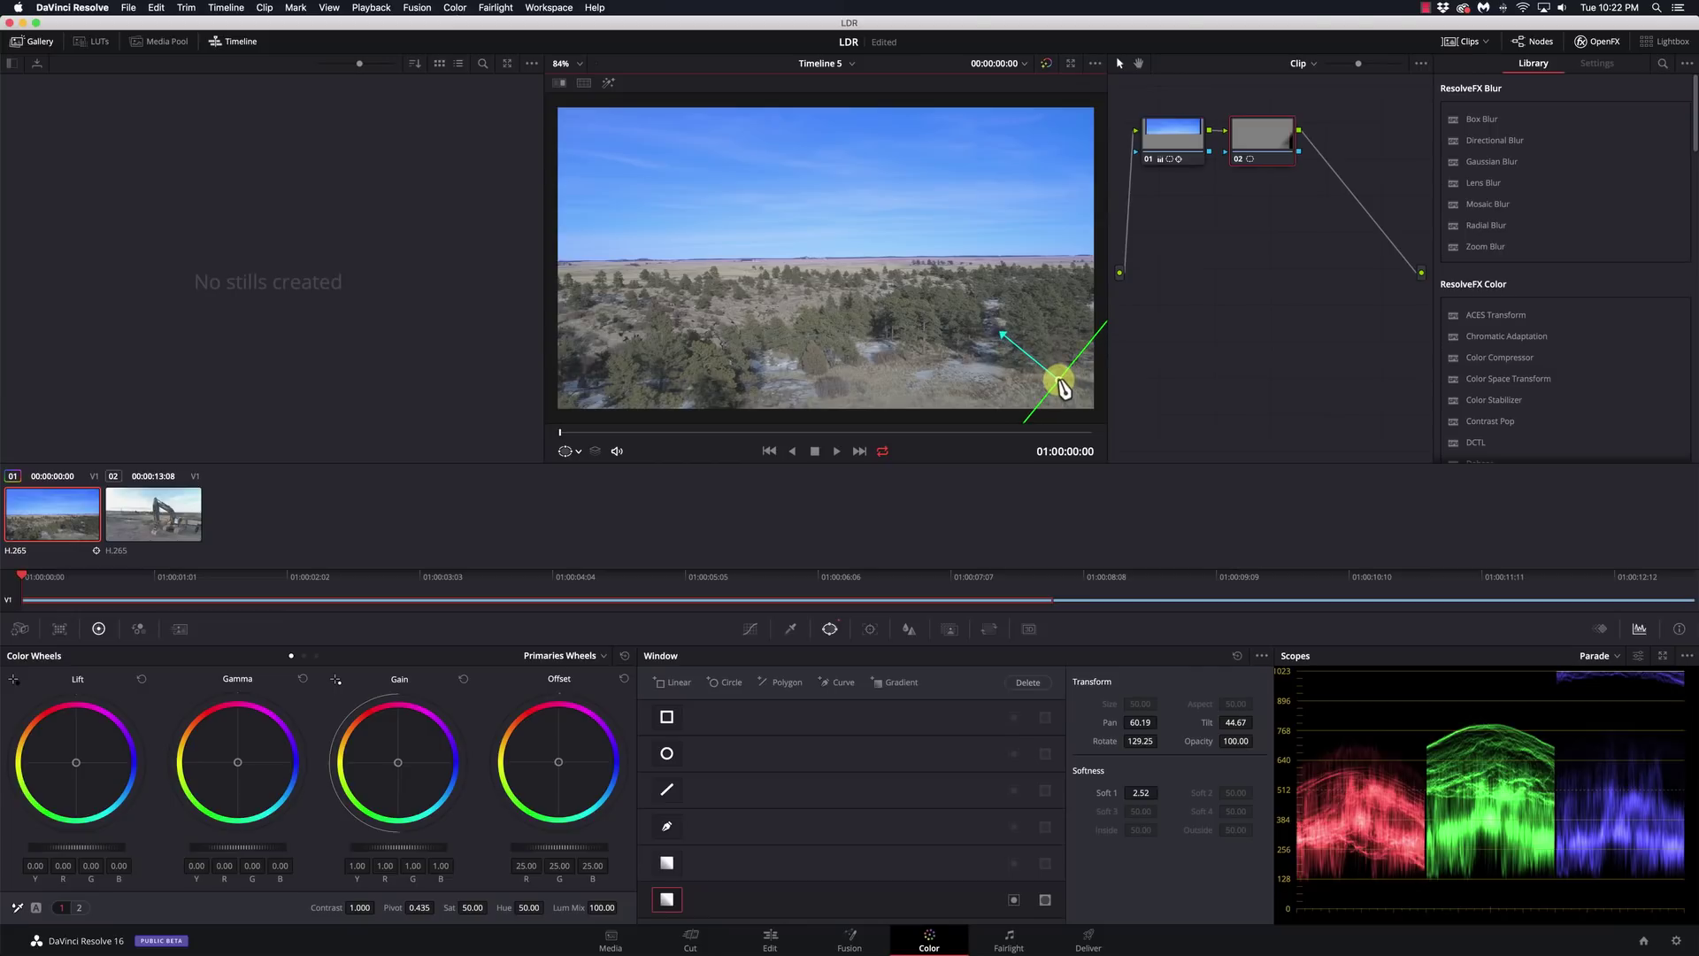
Add a second gradient window in the picture's lower-left corner, rotated about -134.73 with softness 1.77.
click(886, 682)
drag(827, 304, 577, 400)
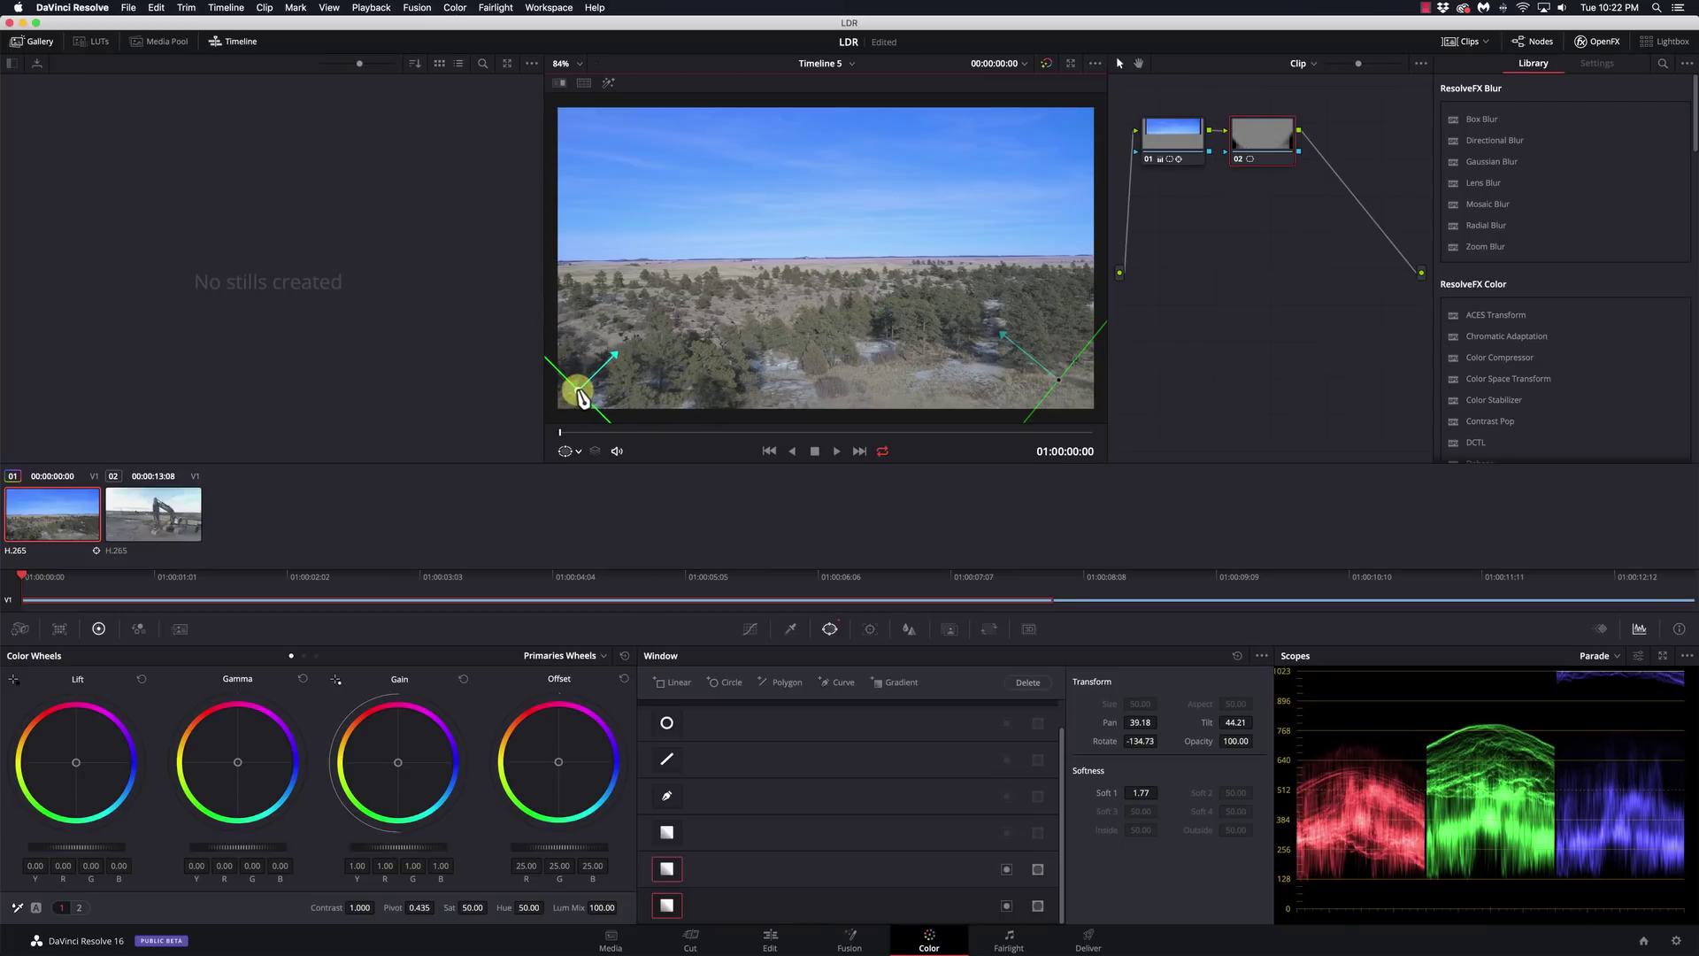
Nudge the lower-left gradient window to pan 39.23, tilt 44.38, and darken both corners with offset -17.85 on all channels.
drag(577, 396, 584, 396)
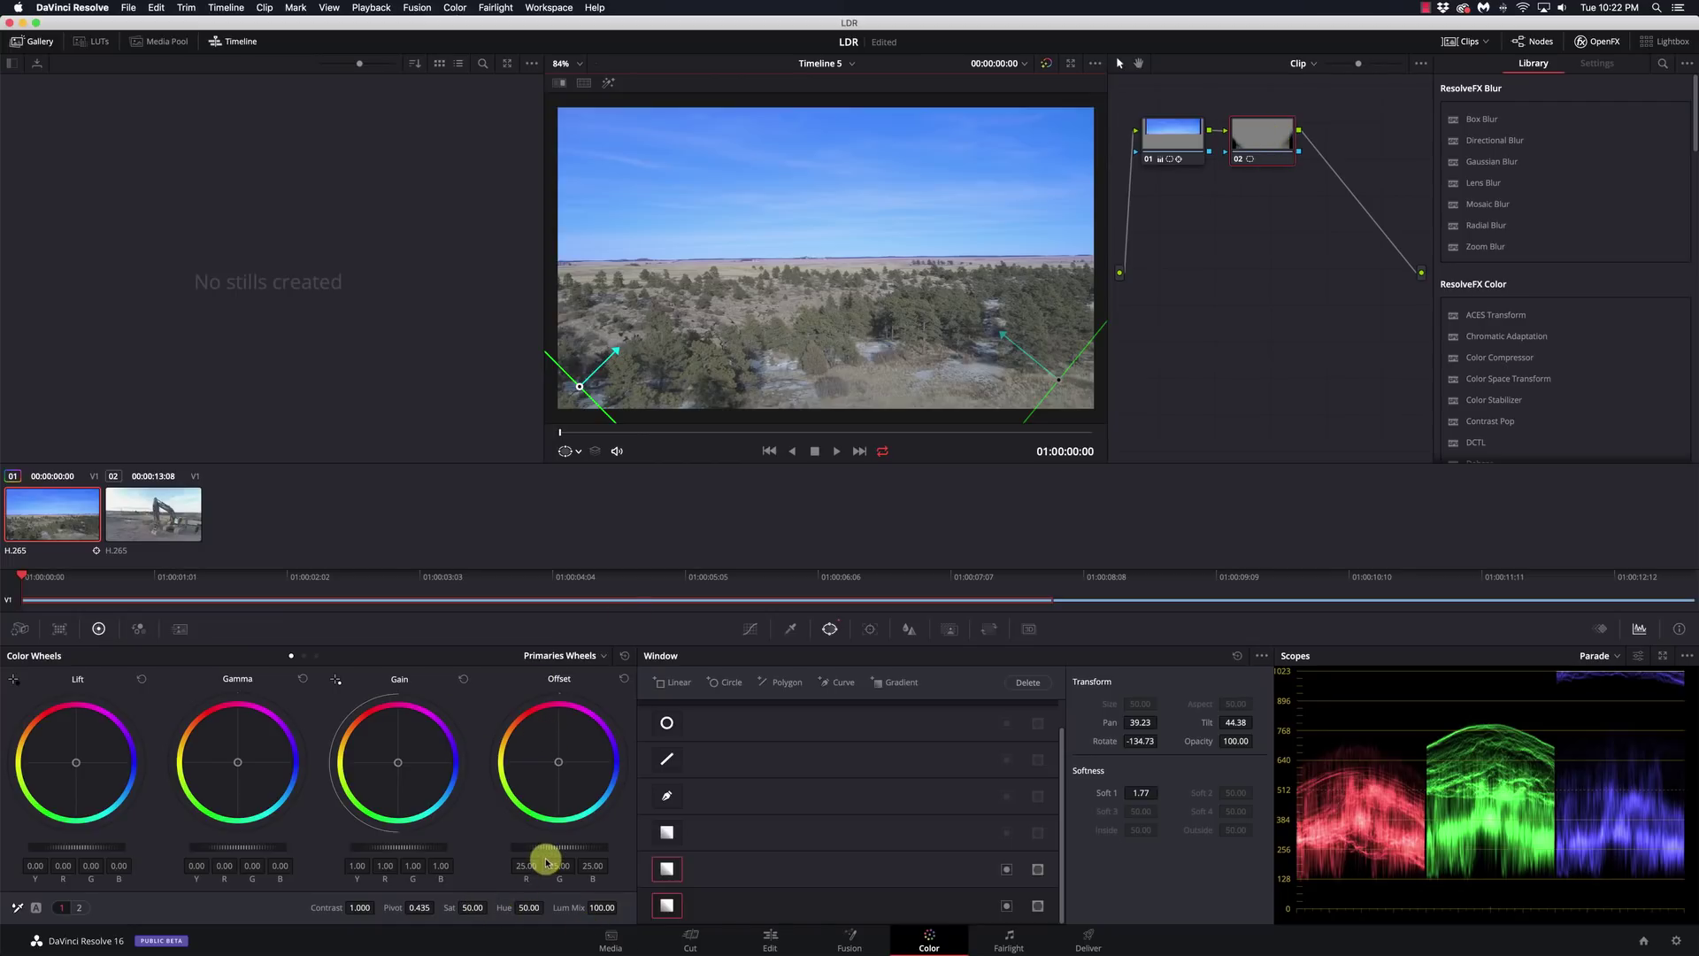
drag(573, 849, 497, 846)
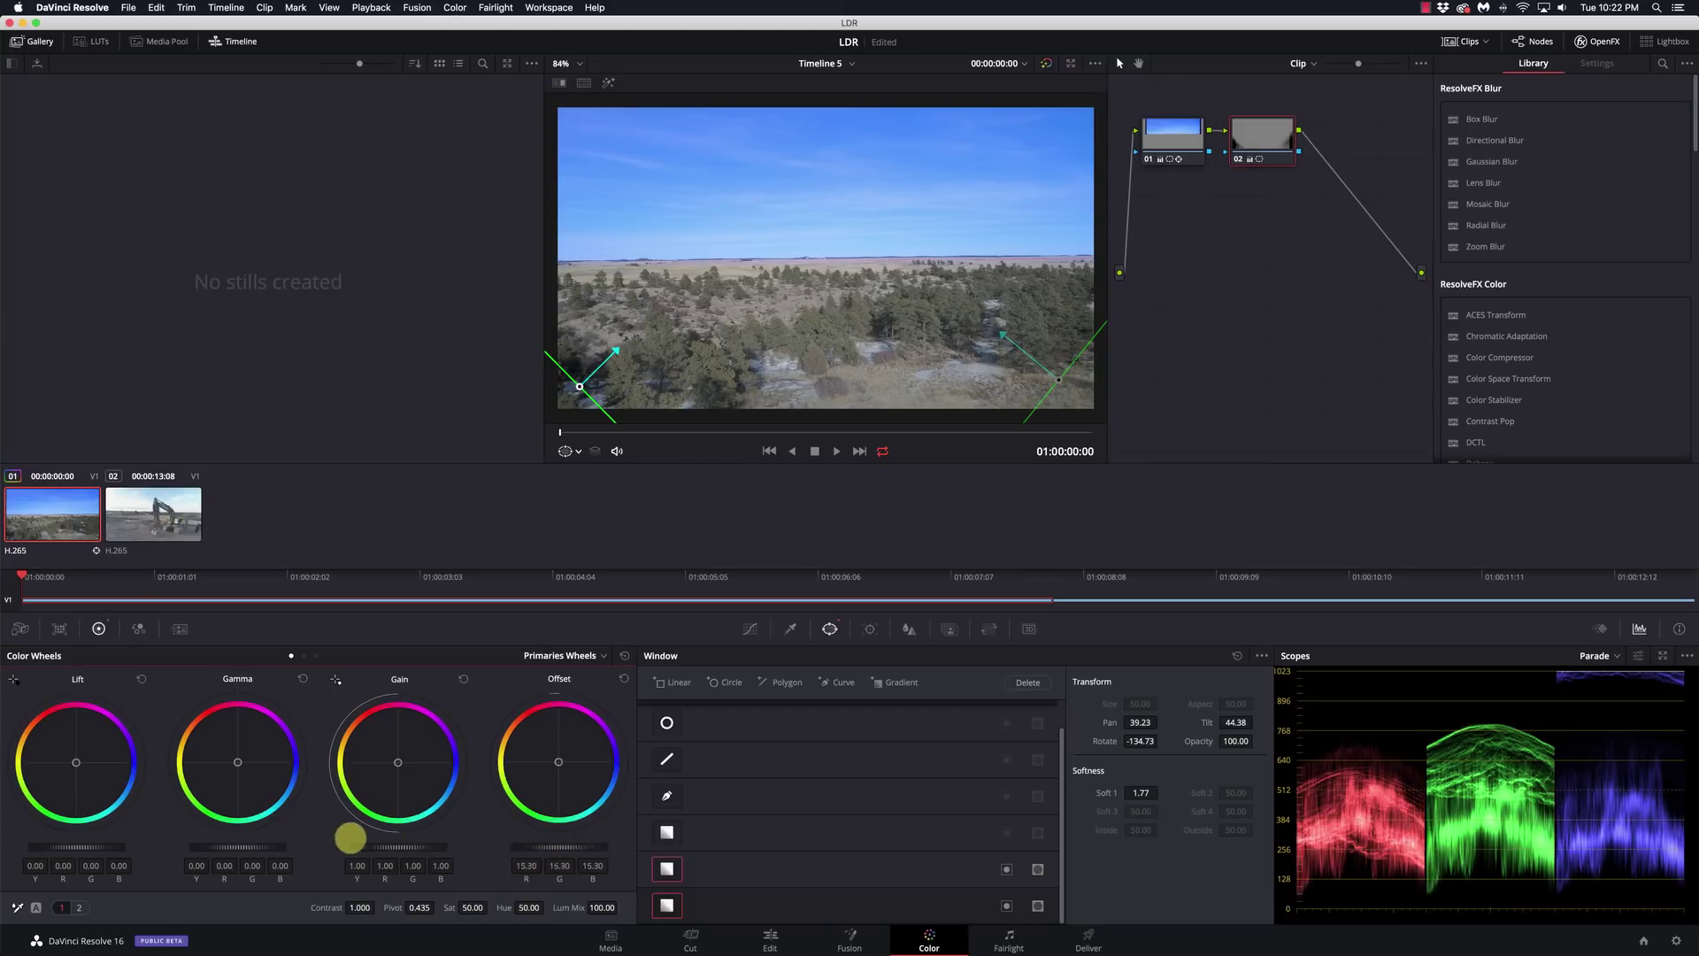
drag(80, 812, 273, 796)
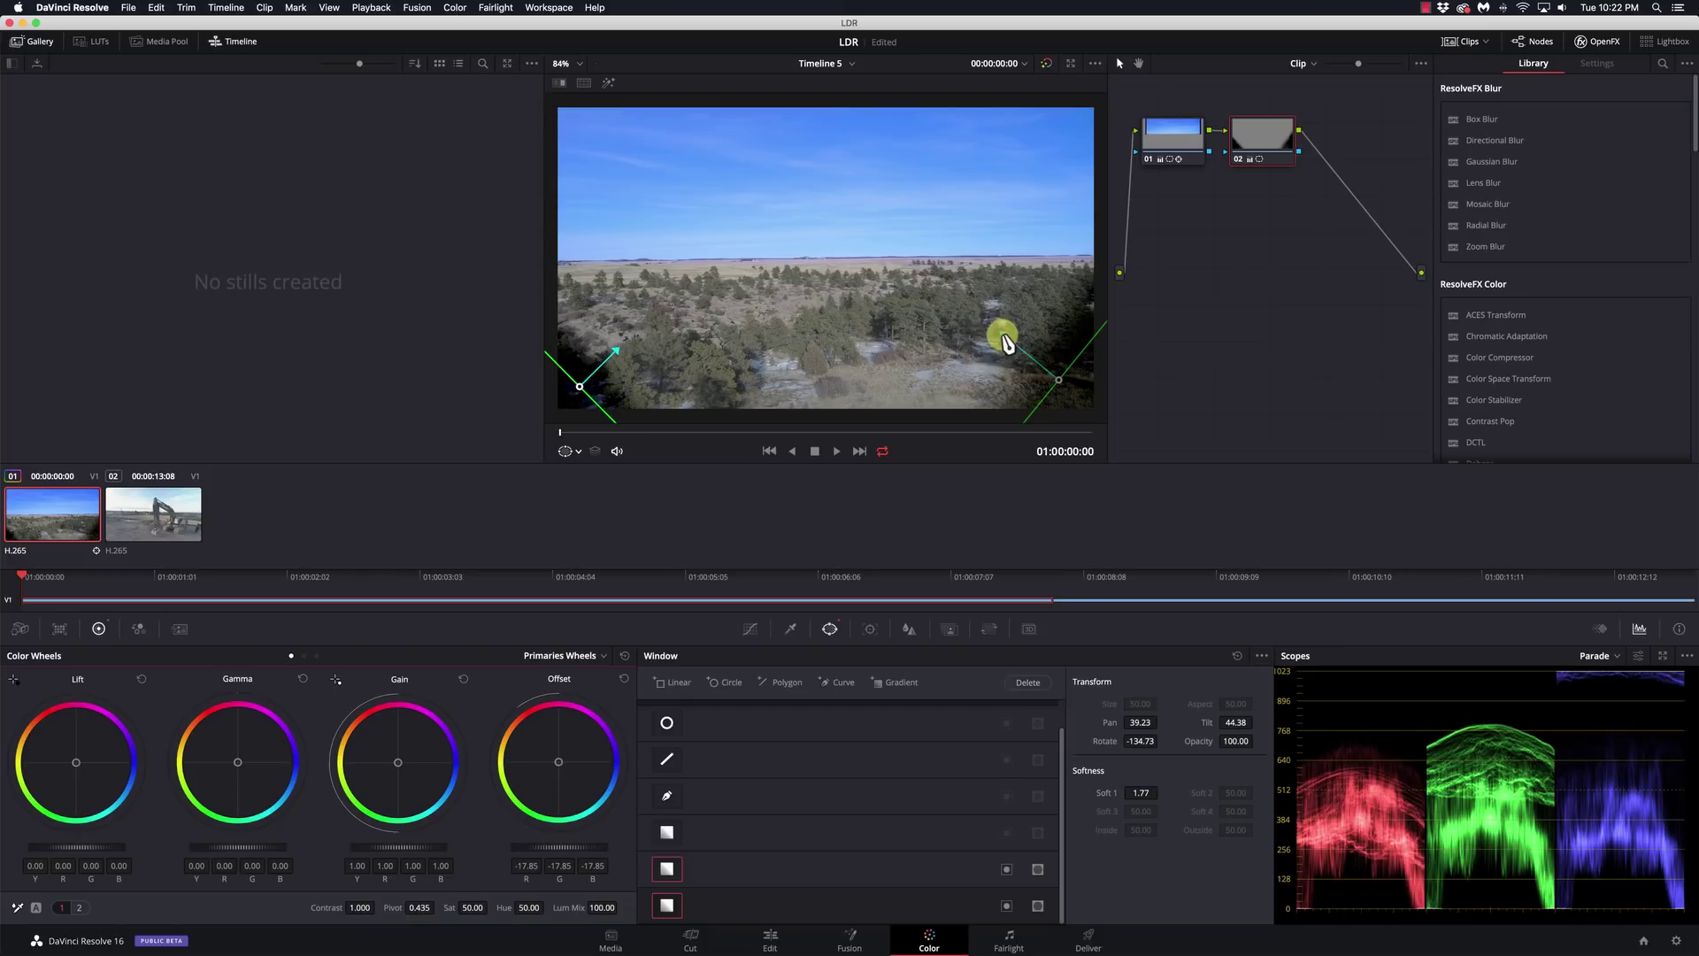
Widen the lower-right gradient to softness 7.35 at rotation 147.54 and the lower-left to 9.11 at -142.74, with offset 22.15.
drag(1004, 336, 952, 214)
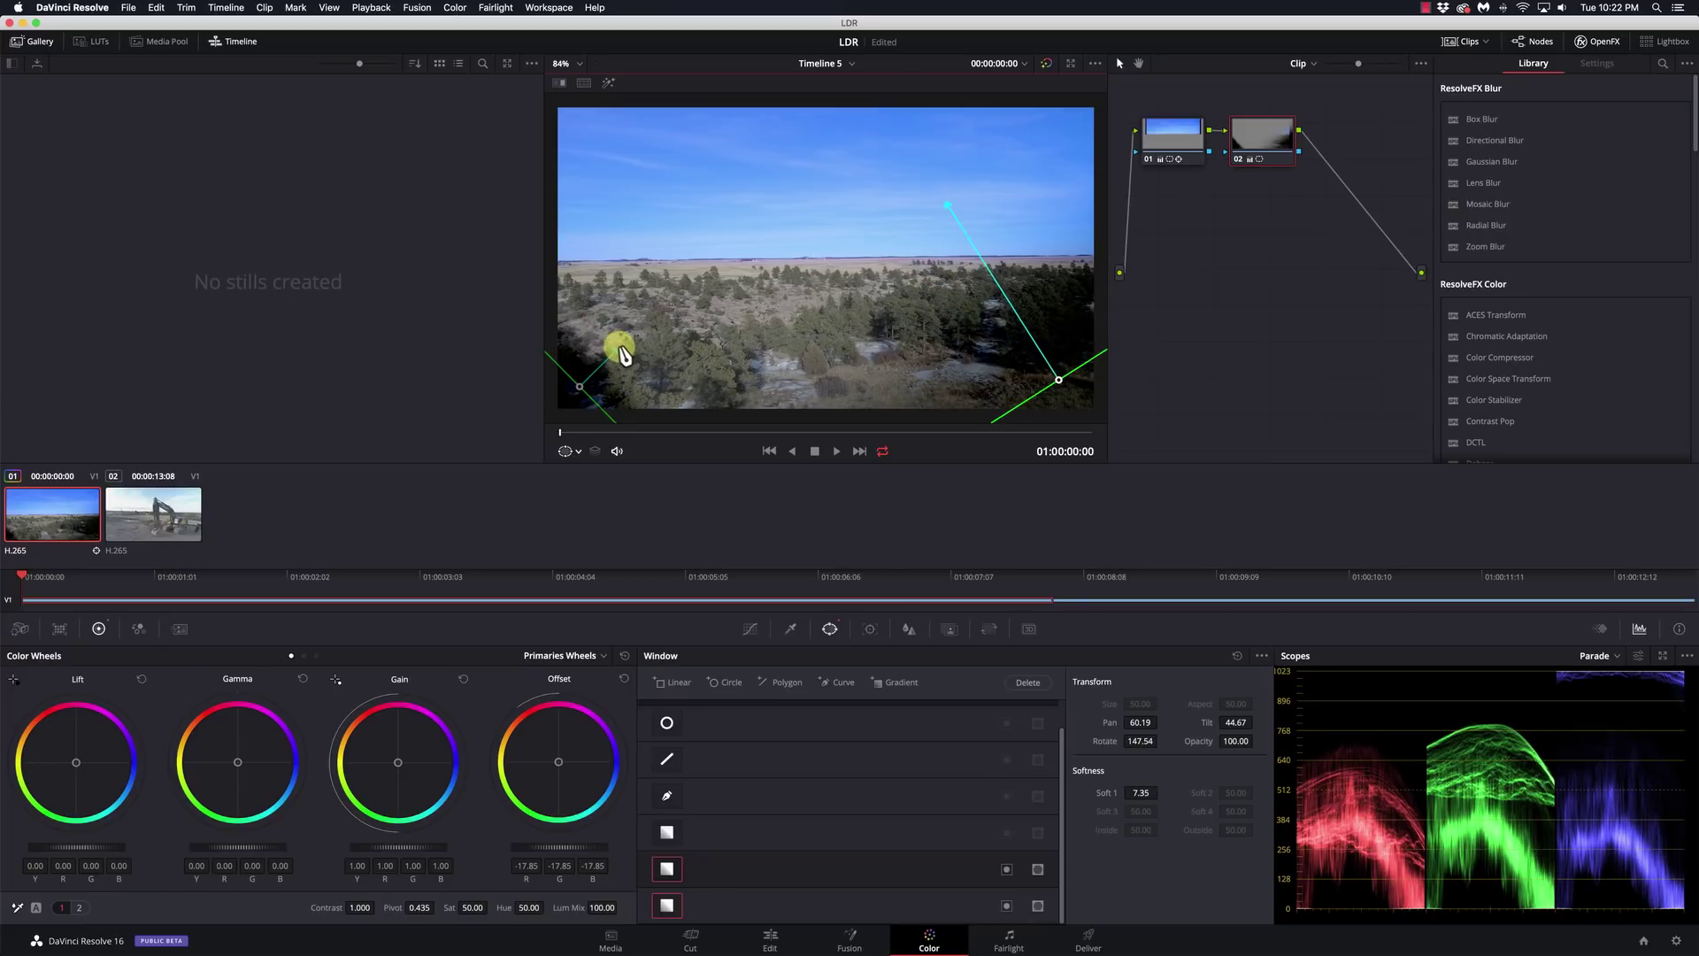
drag(613, 349, 738, 192)
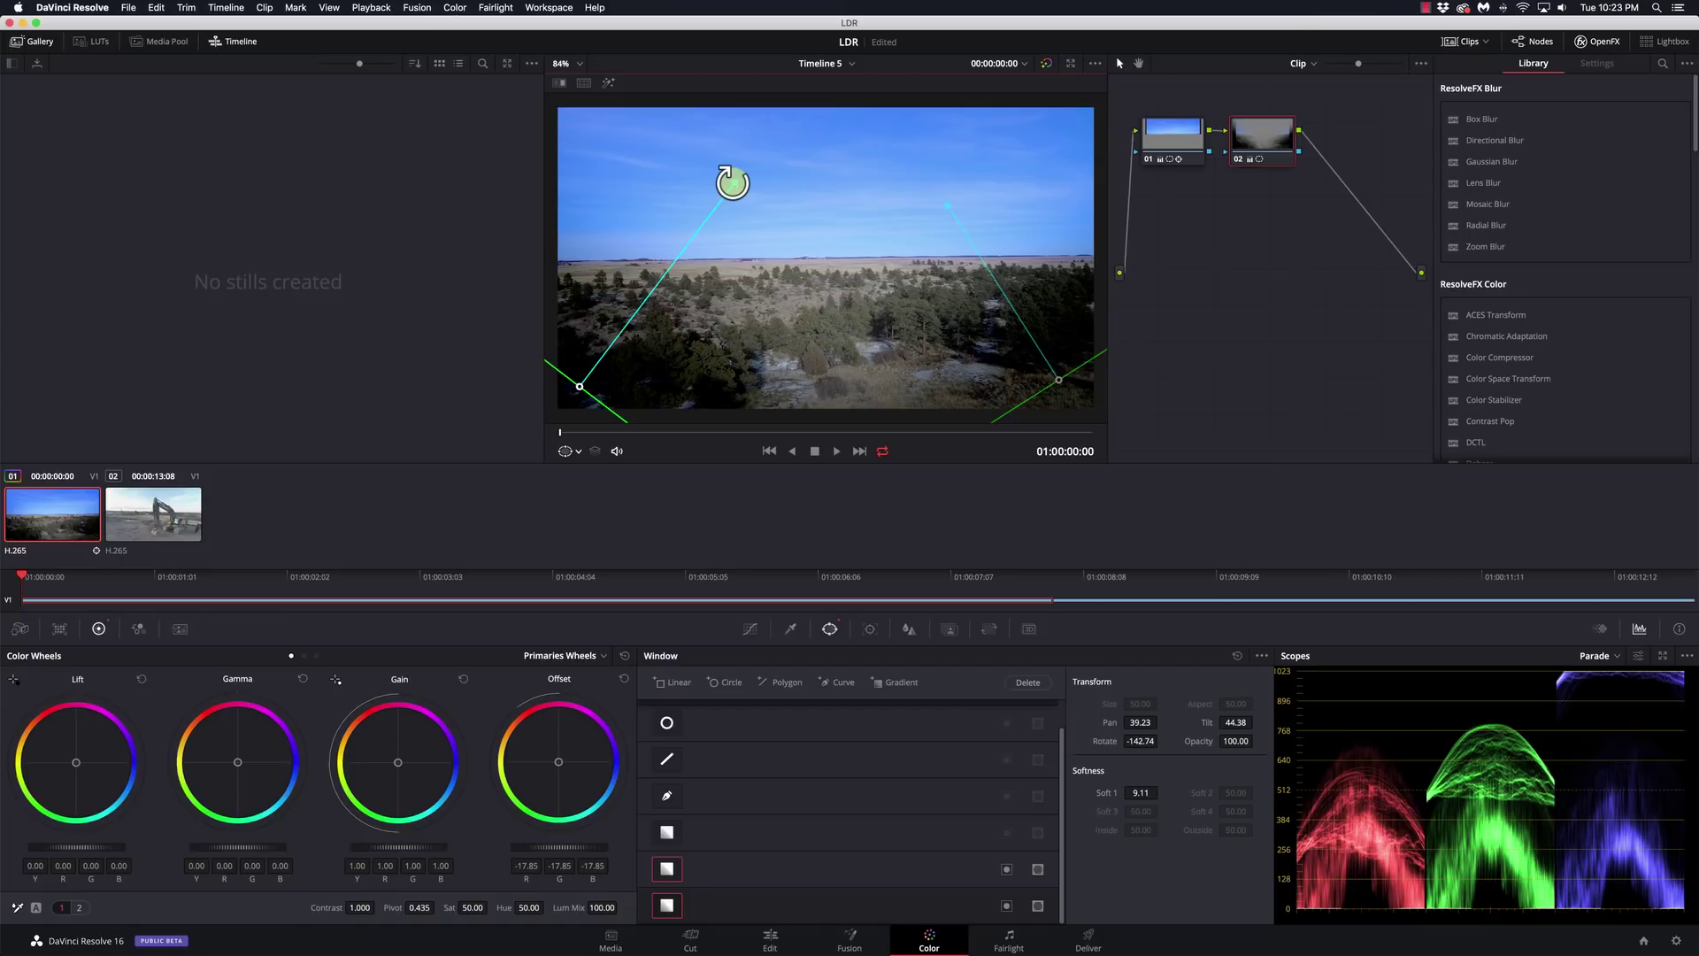
drag(554, 845, 954, 861)
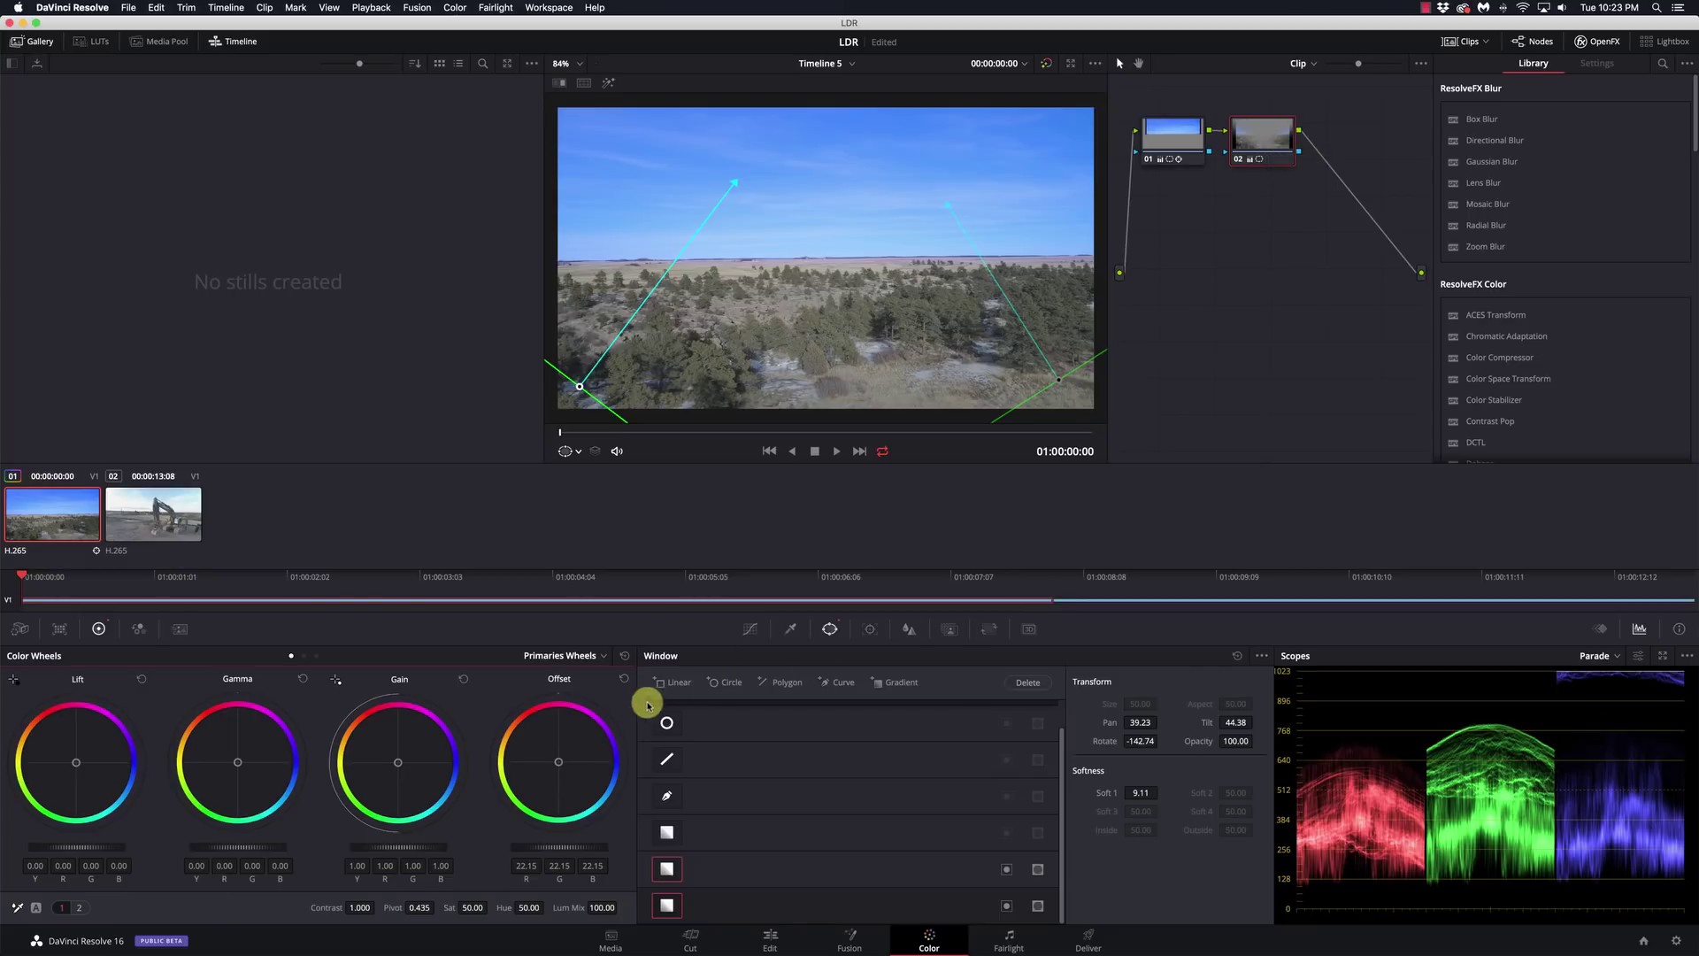
On the second clip, add a circle window around the excavator with size 56.83, aspect 56.36, pan 53.37 and tilt 49.00.
click(153, 521)
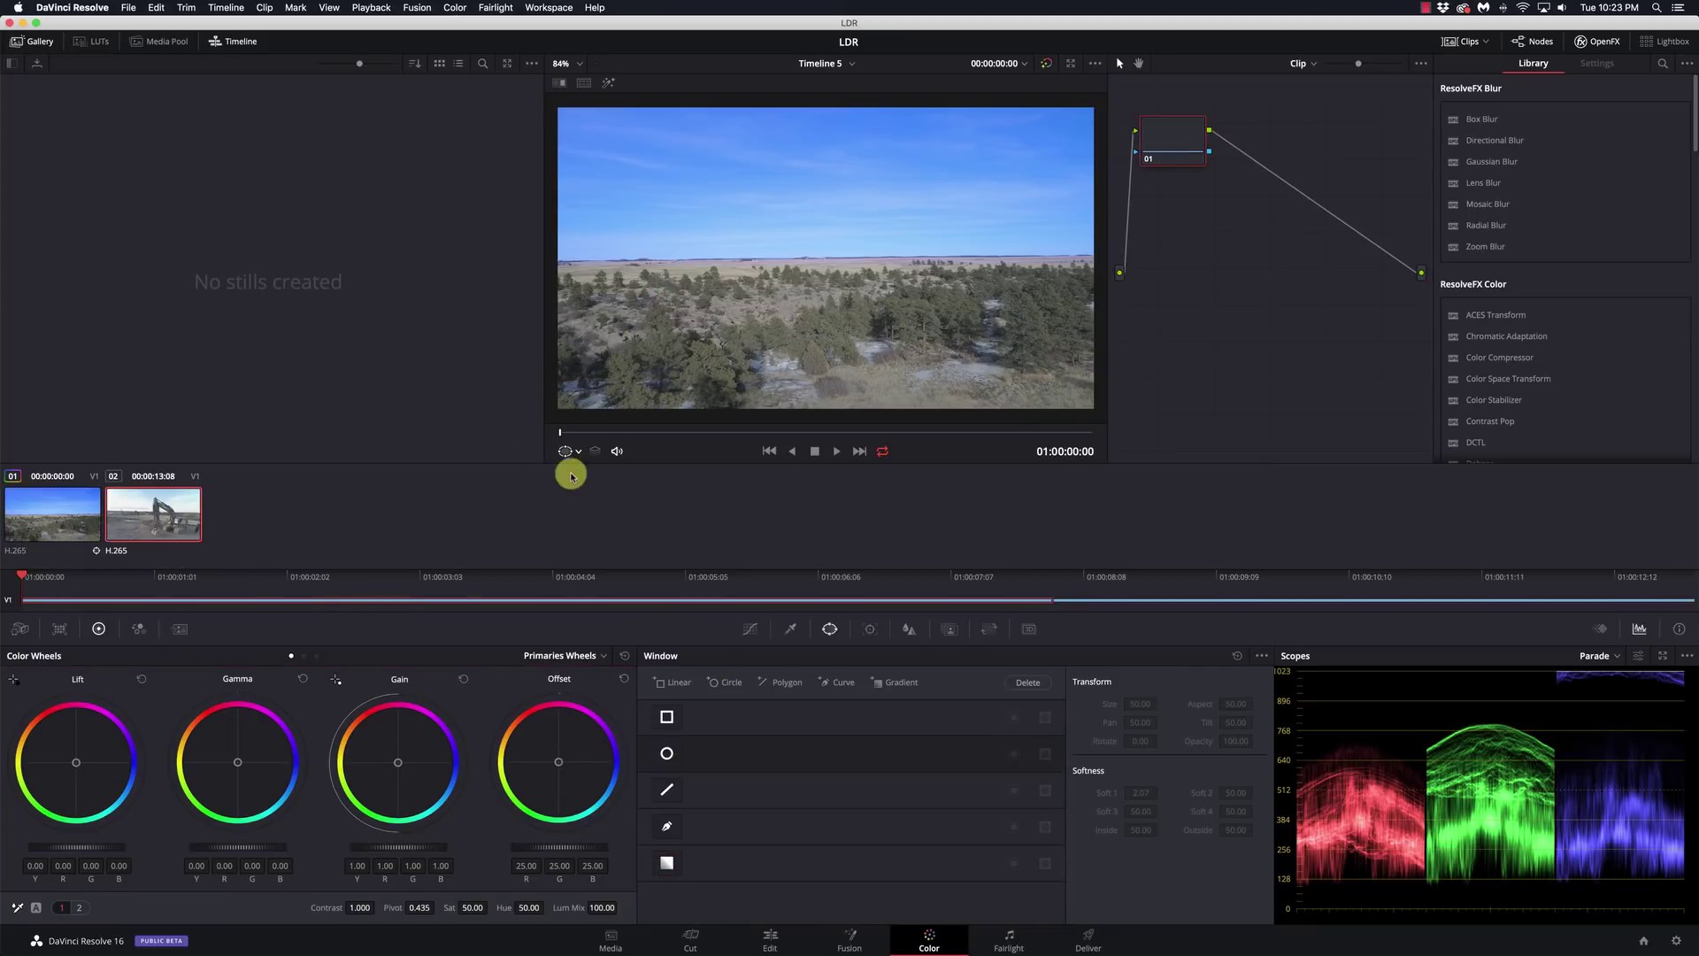
click(150, 533)
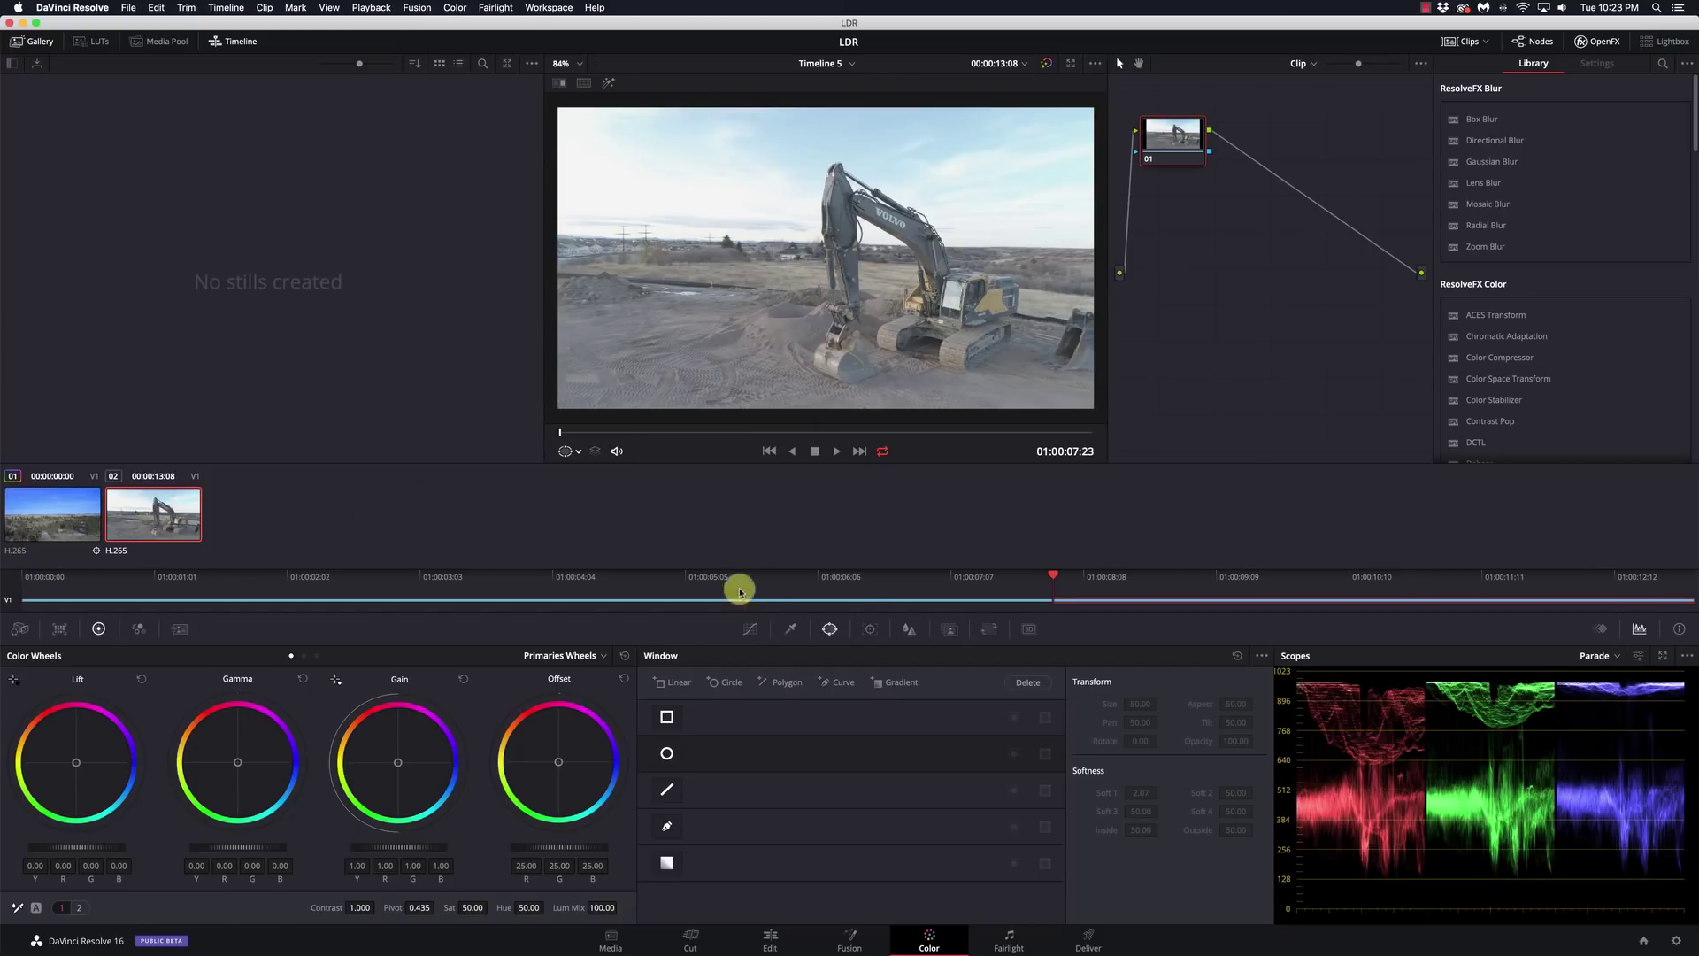
click(718, 690)
drag(829, 258, 1024, 274)
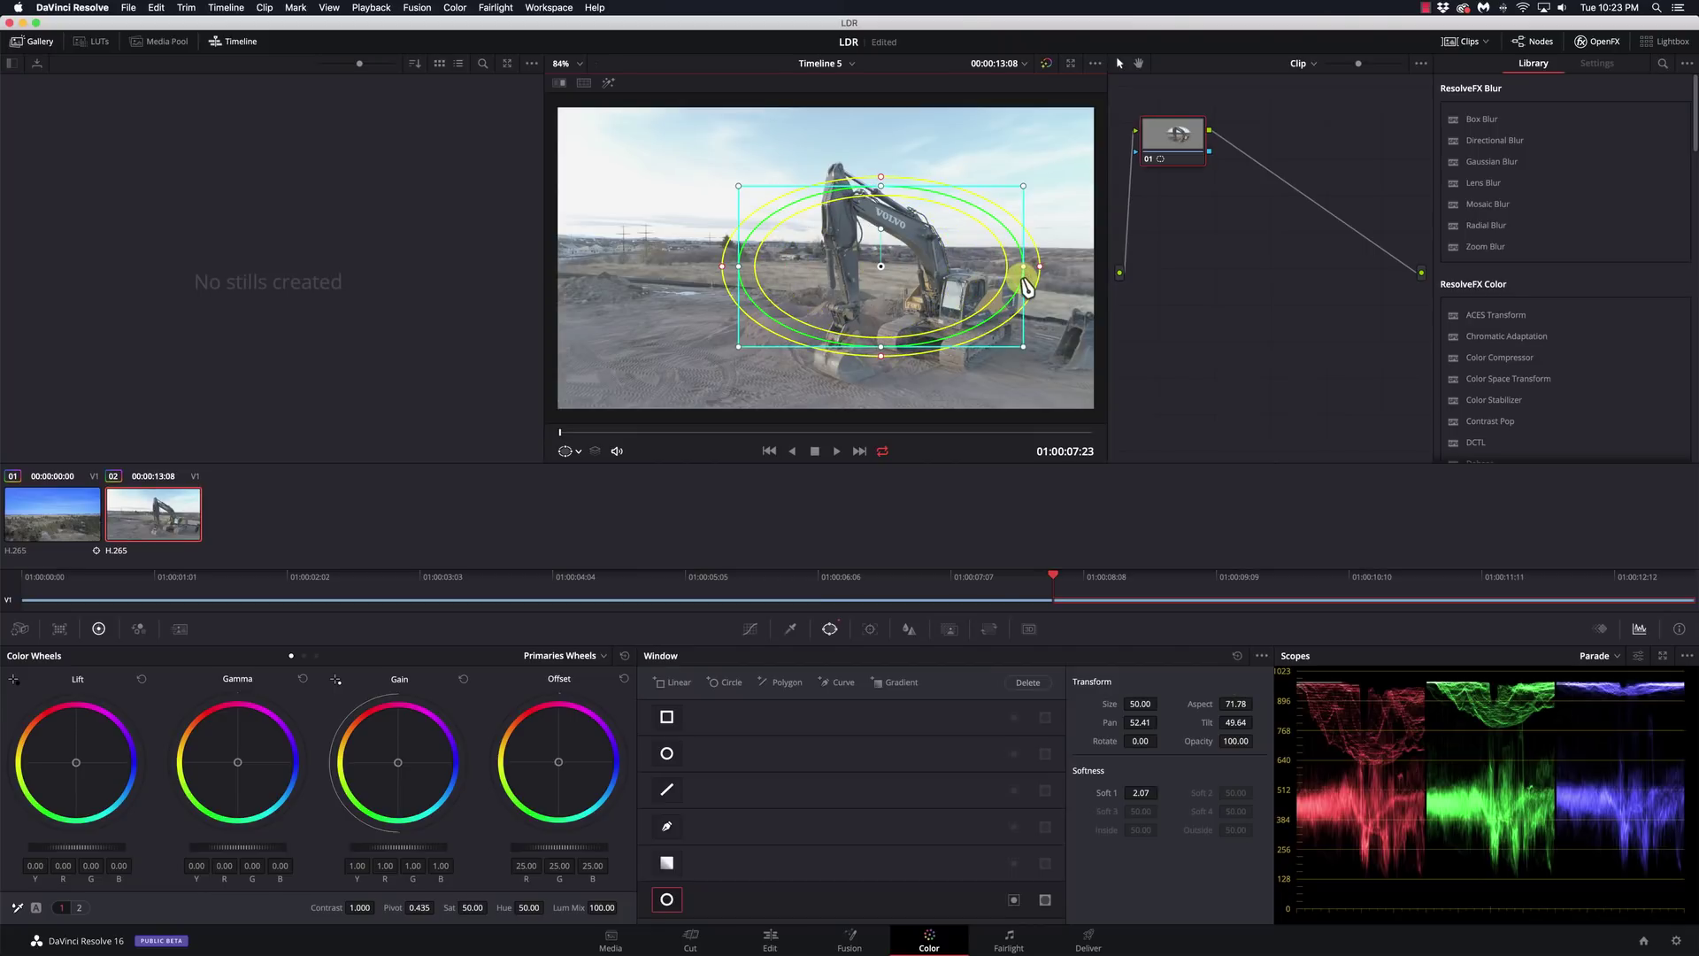
drag(878, 268, 896, 271)
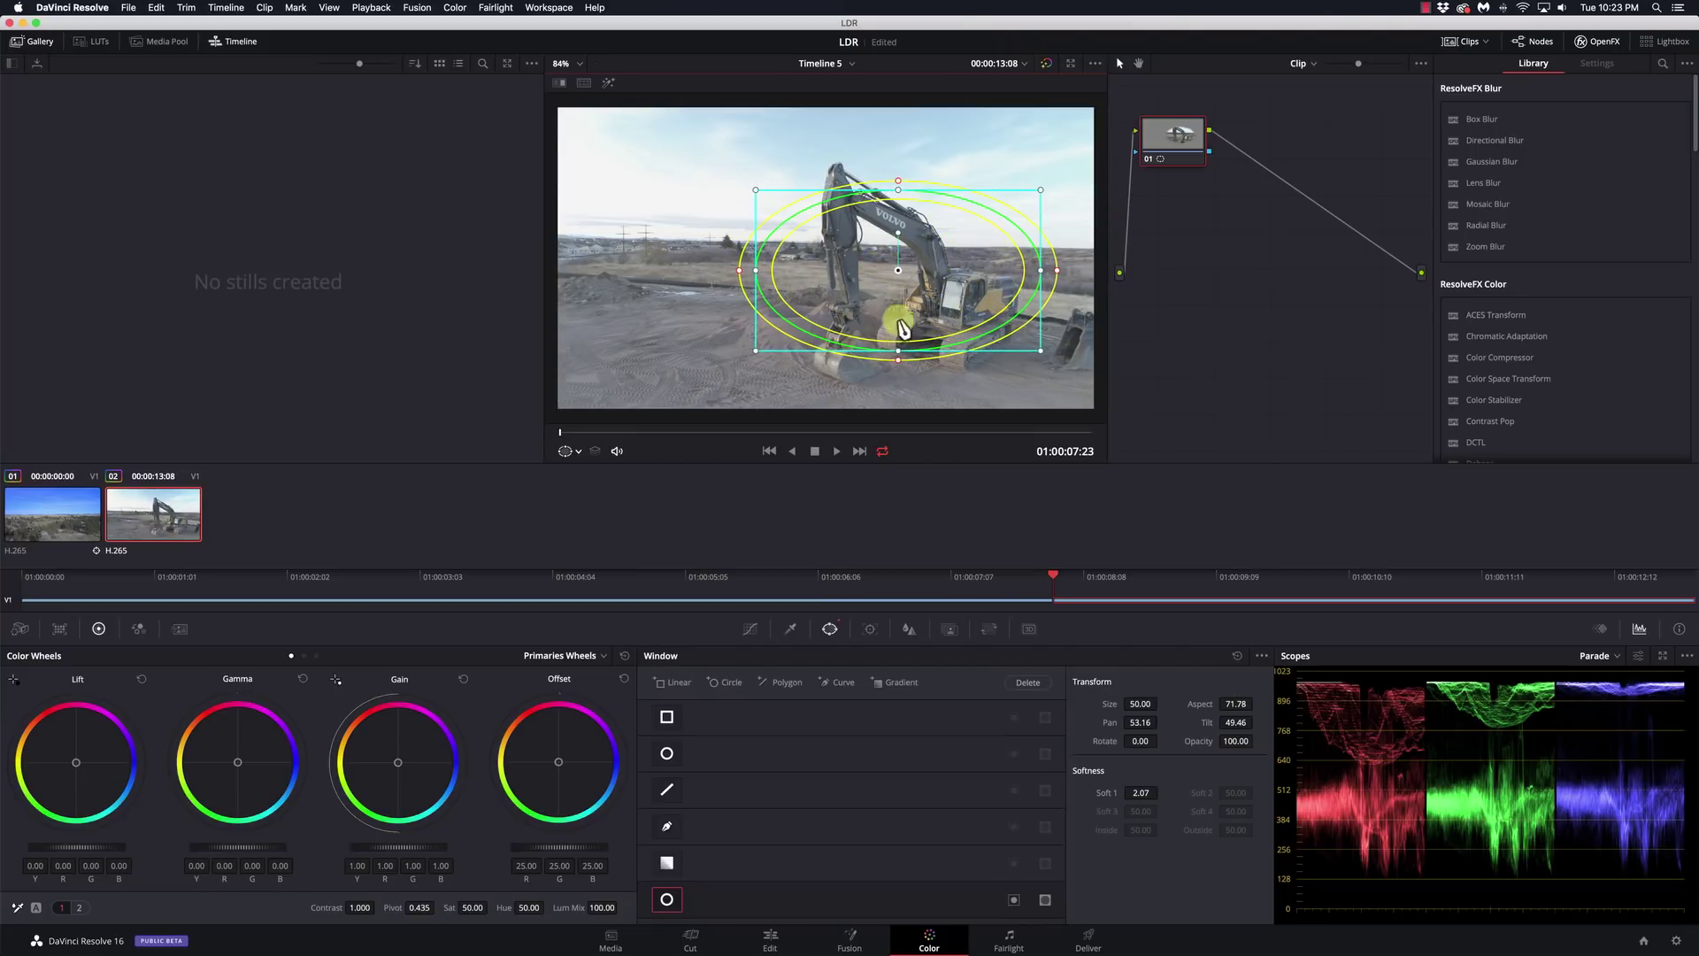
drag(901, 359, 896, 394)
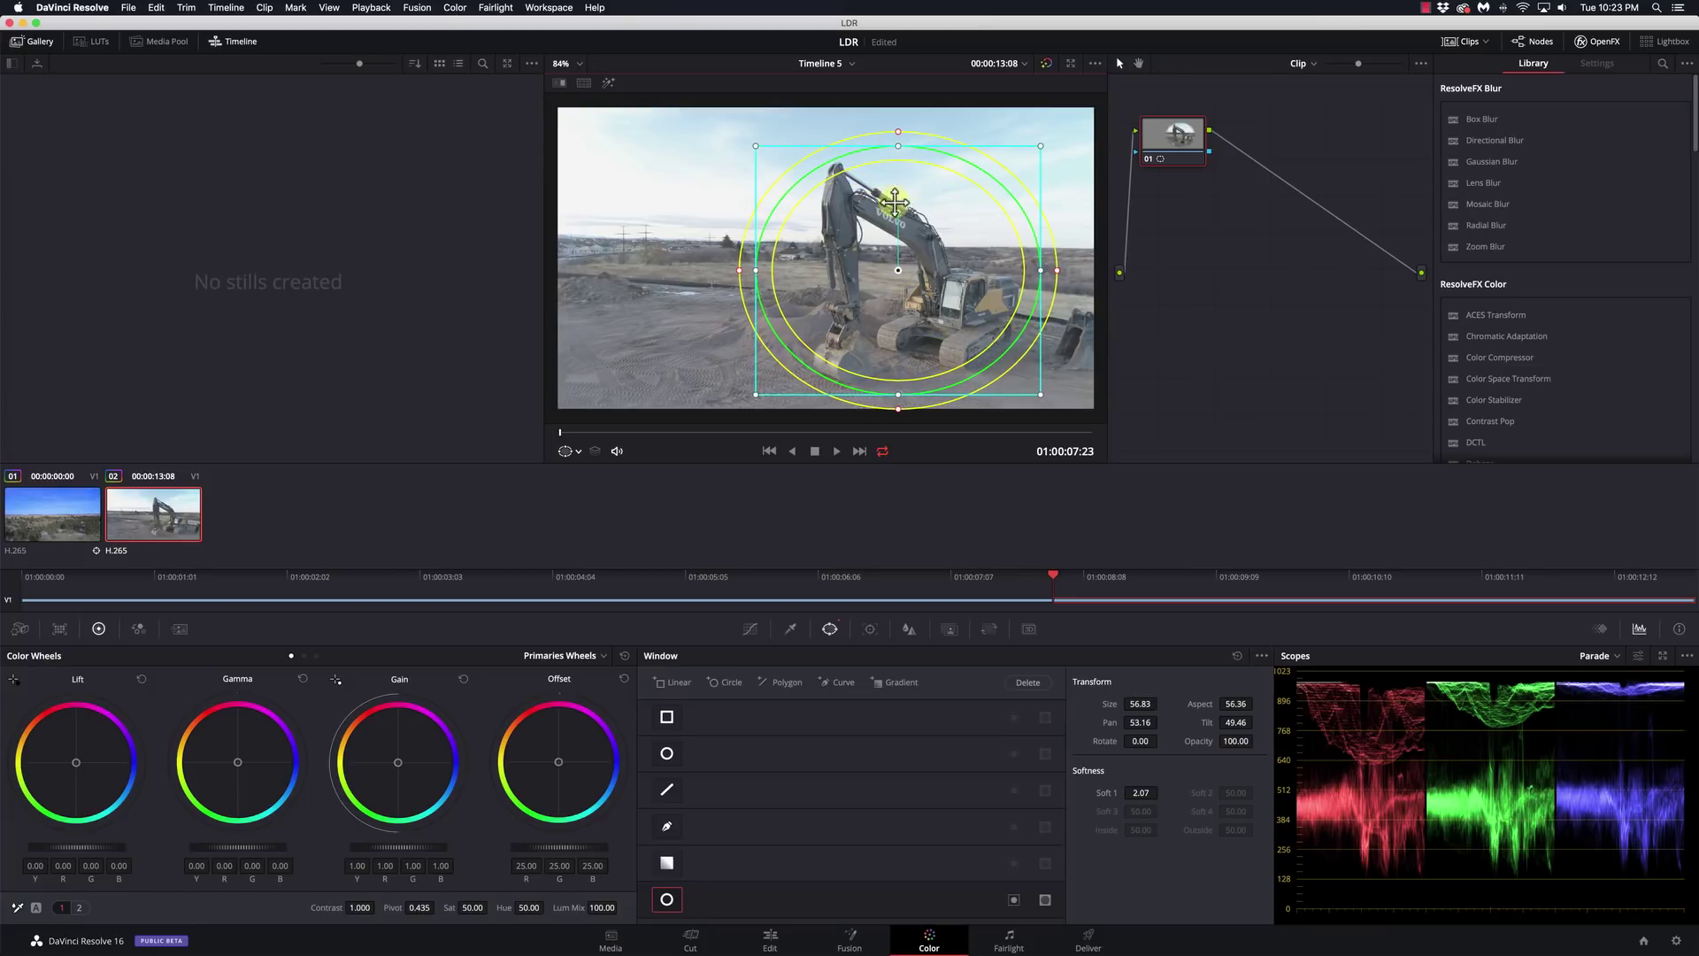
drag(898, 272, 903, 281)
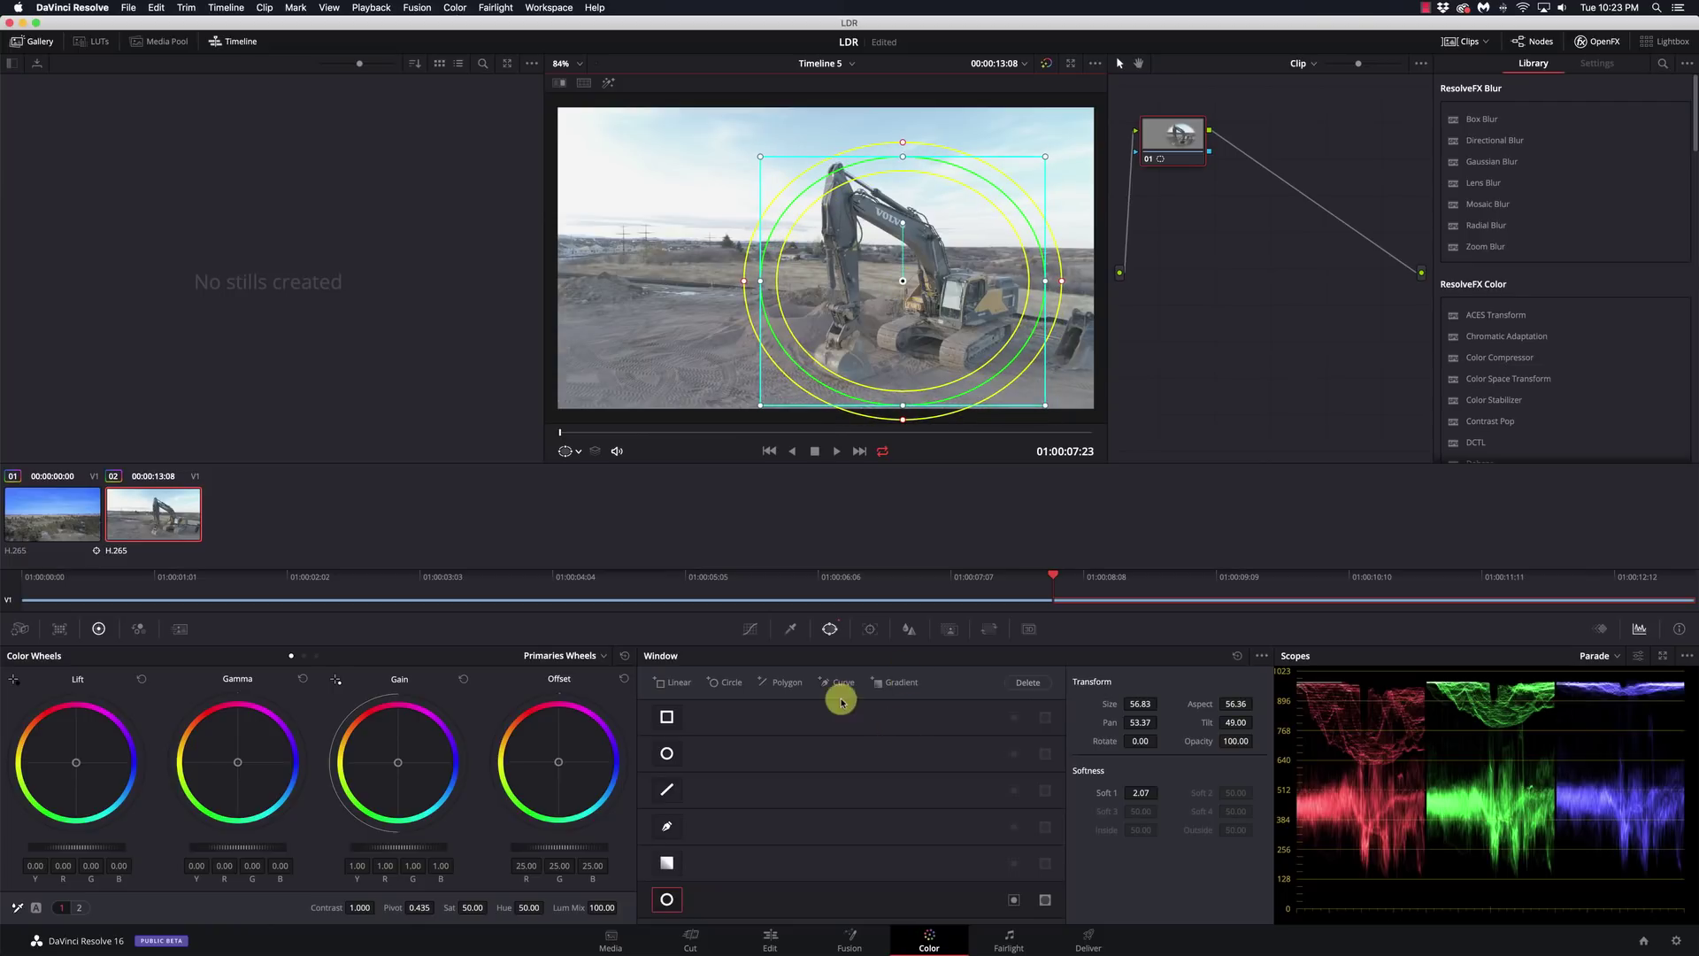
Track the circle window forward to the end of the excavator clip and lower the node's offset to -8.60 on all channels.
click(870, 629)
click(716, 682)
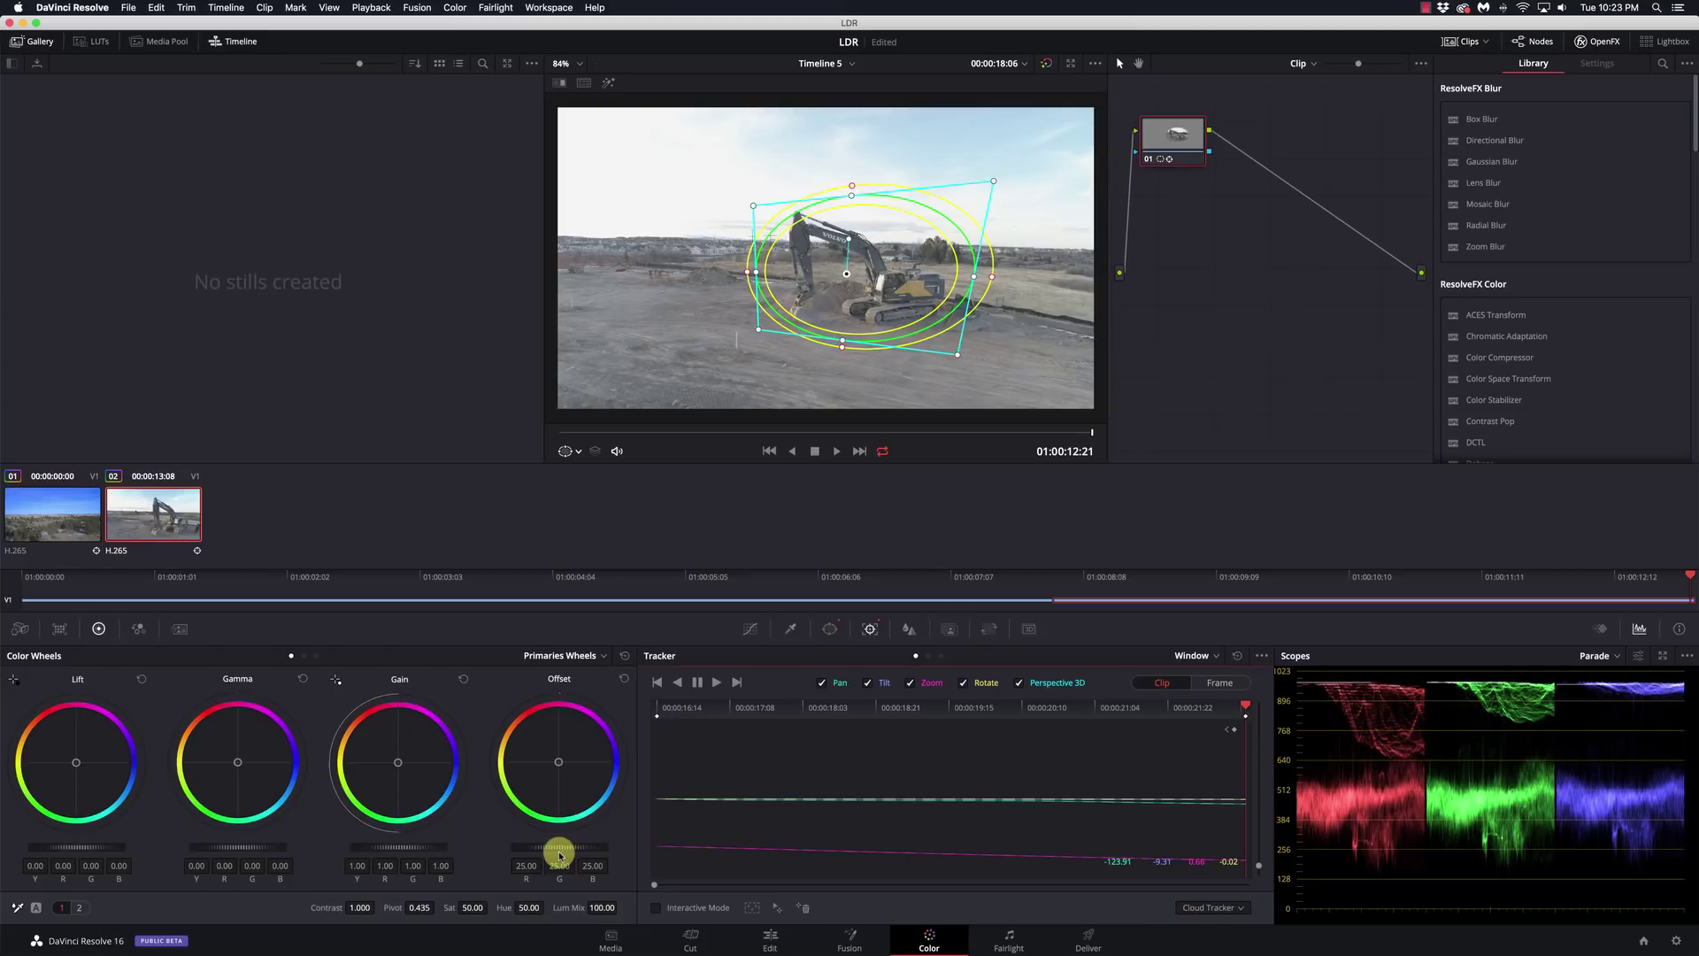
drag(580, 844, 542, 850)
drag(225, 830, 5, 803)
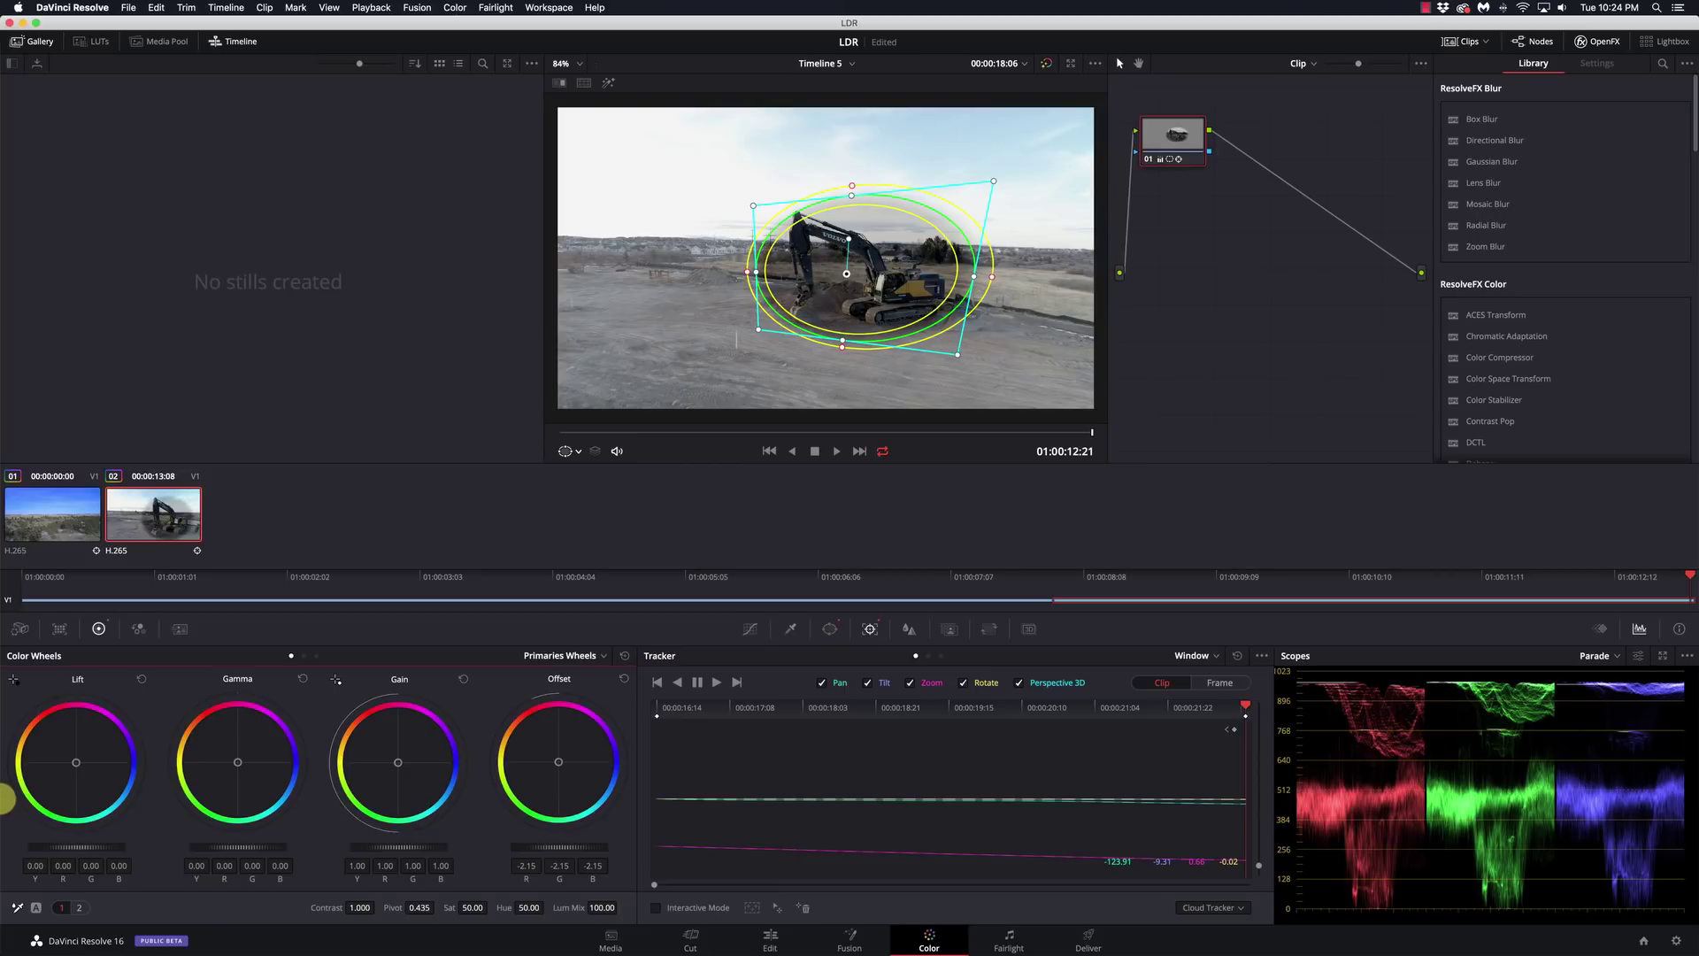
drag(572, 842, 417, 842)
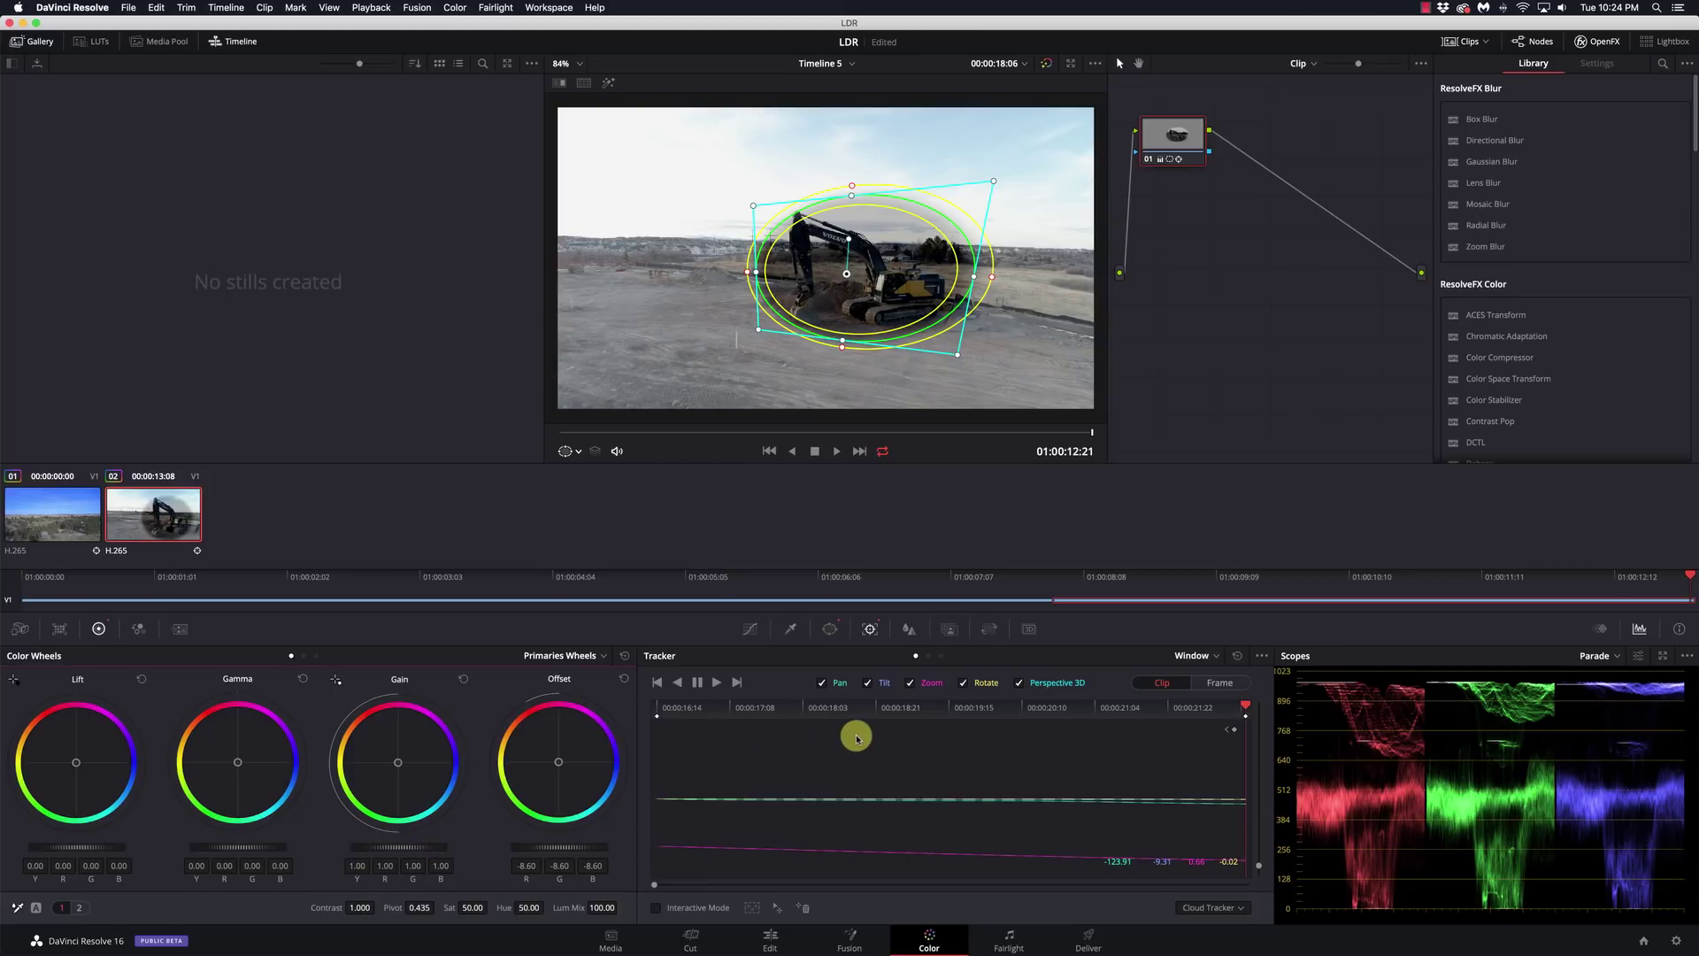
Invert the circle window so the grade affects its surroundings, then soften its edge to 15.65 with the window overlay off.
click(829, 626)
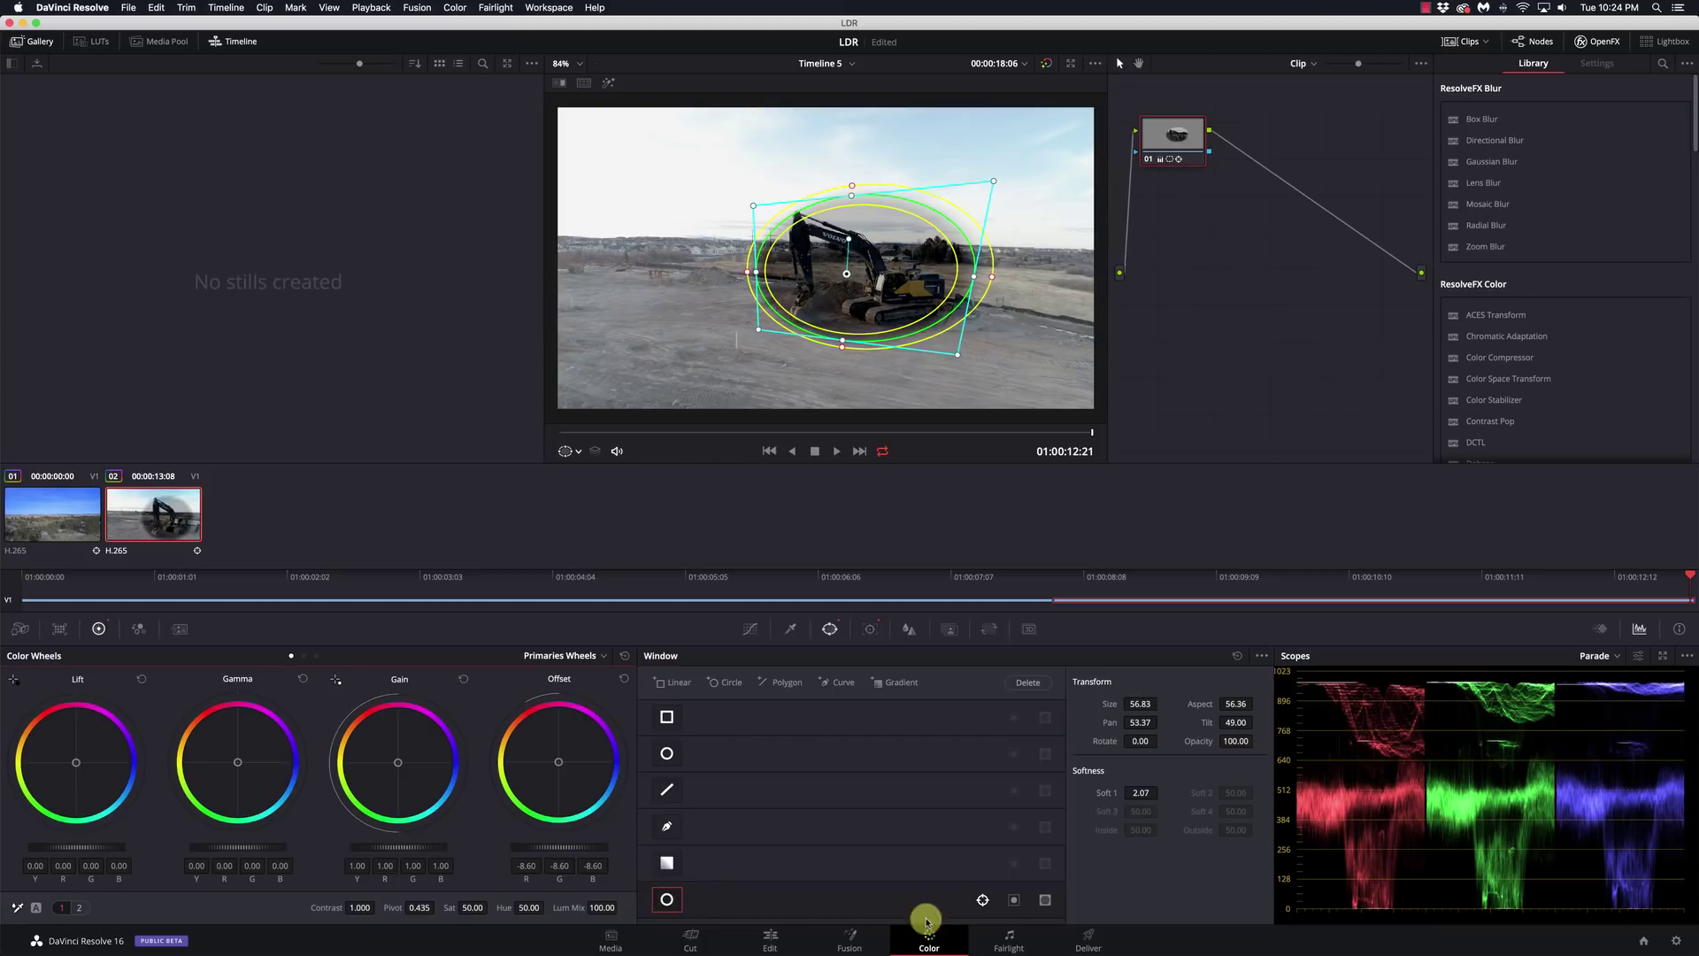
click(1015, 901)
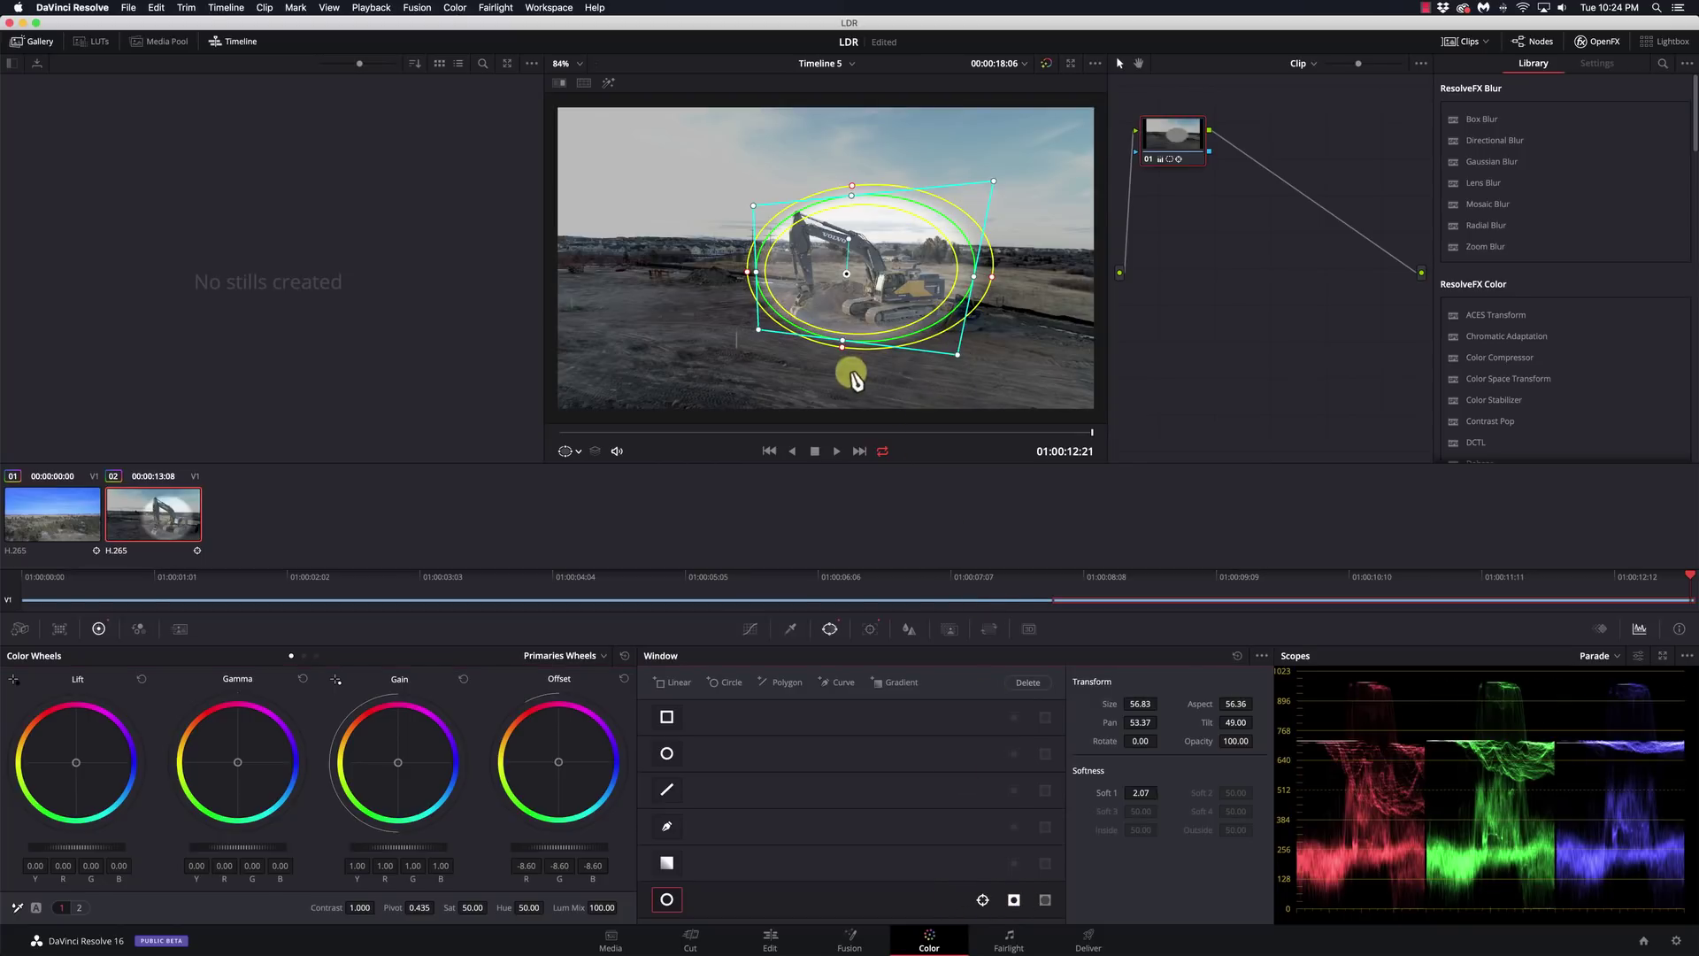
click(576, 454)
click(580, 477)
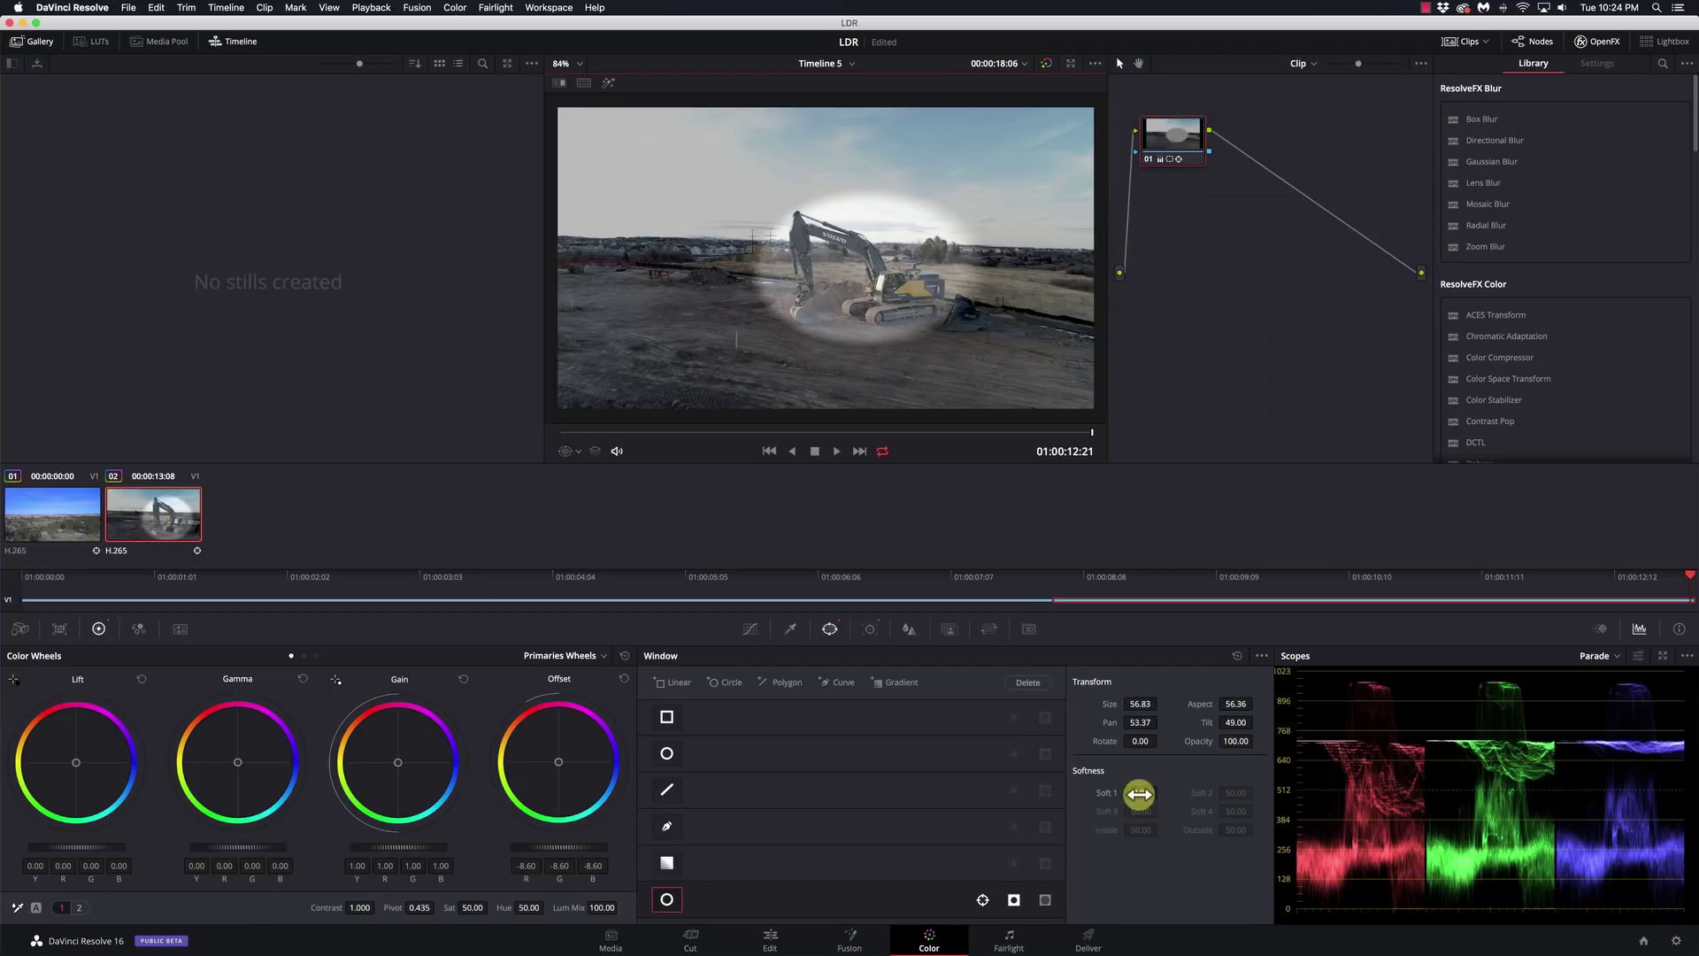
drag(1139, 793, 1589, 786)
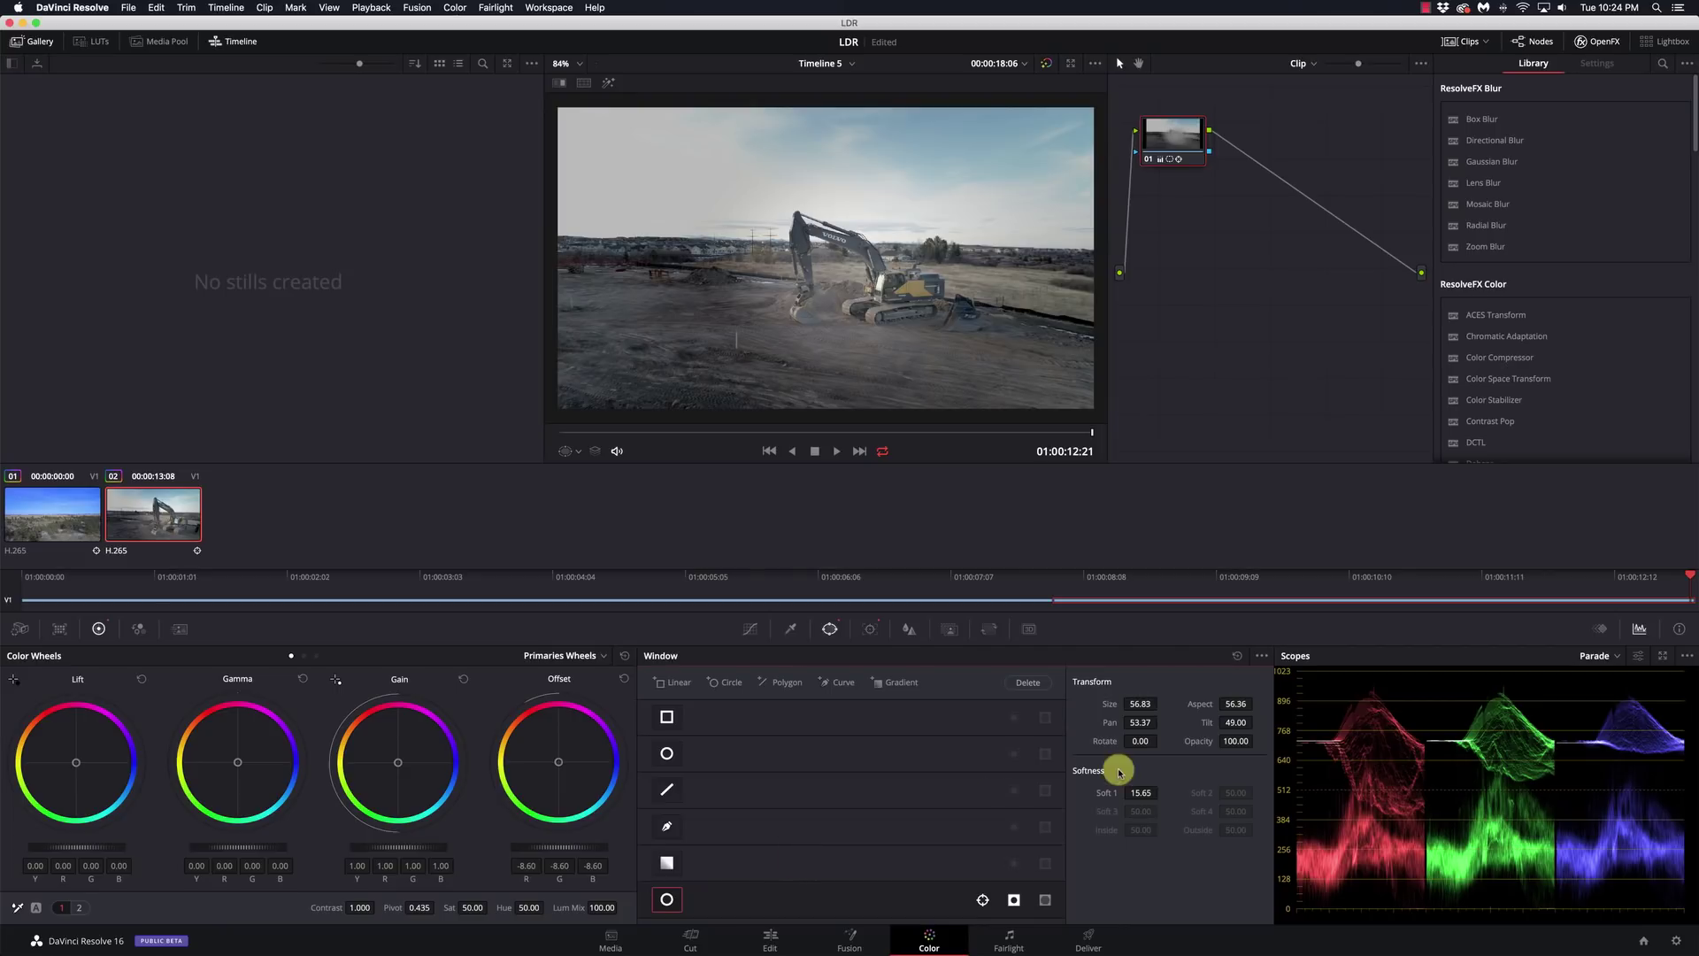
Show the power window overlay and reduce the circle window's softness to 0.00 for a hard edge.
click(578, 453)
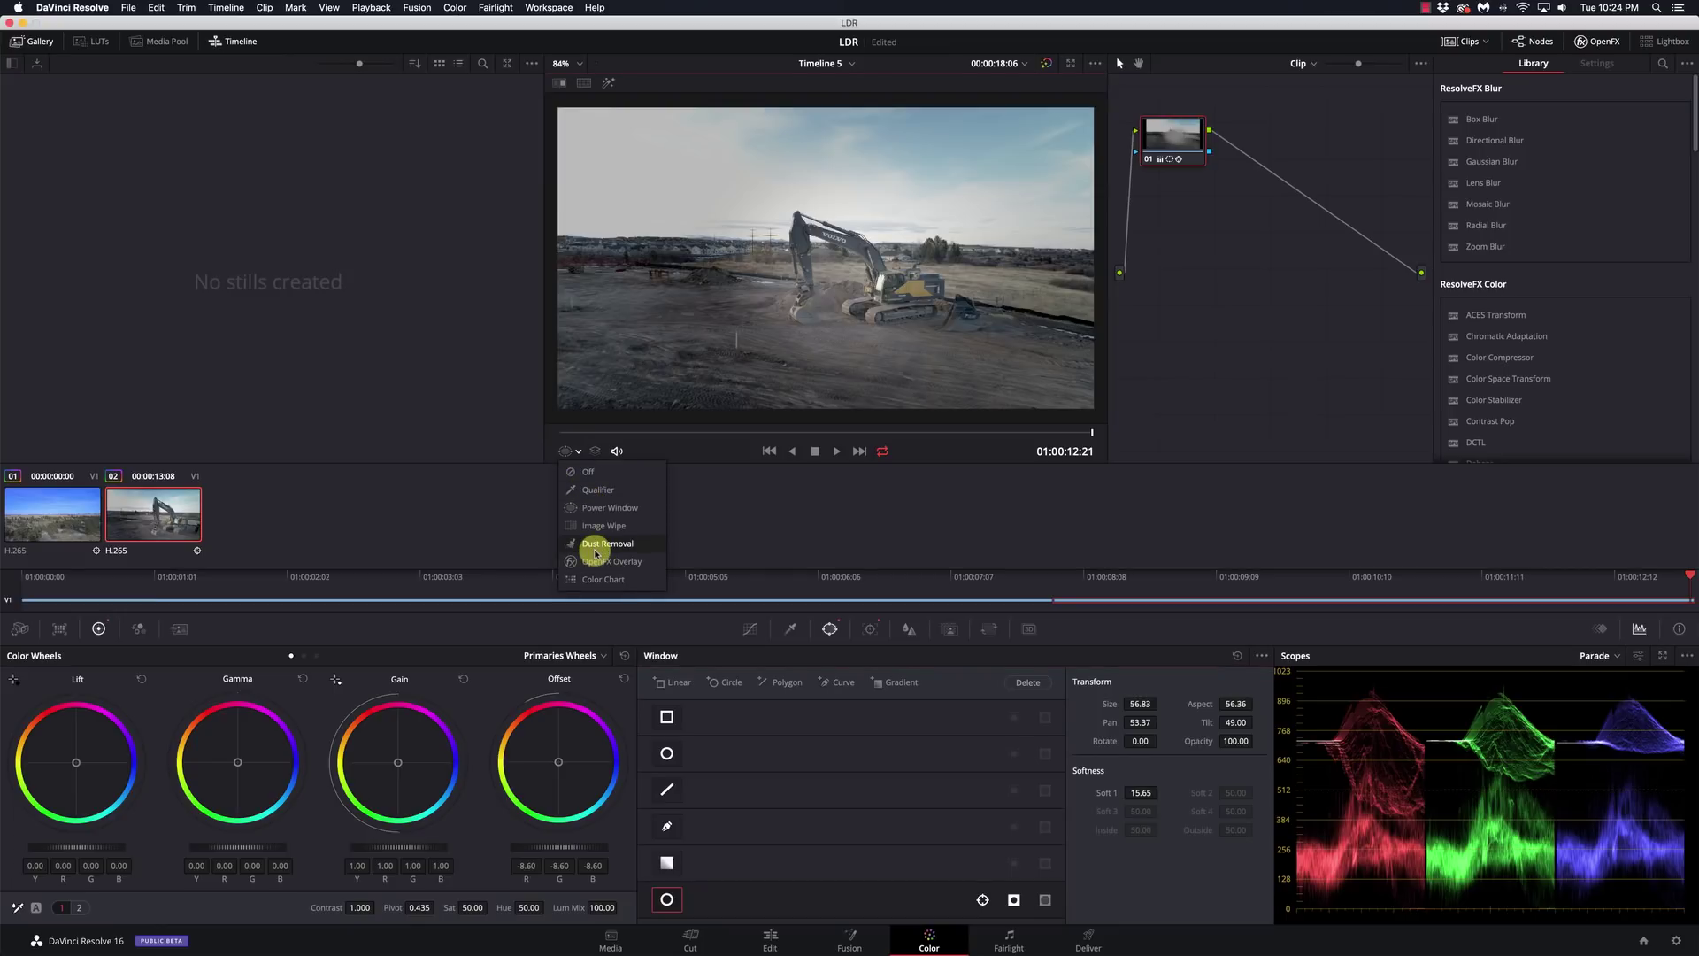
click(598, 509)
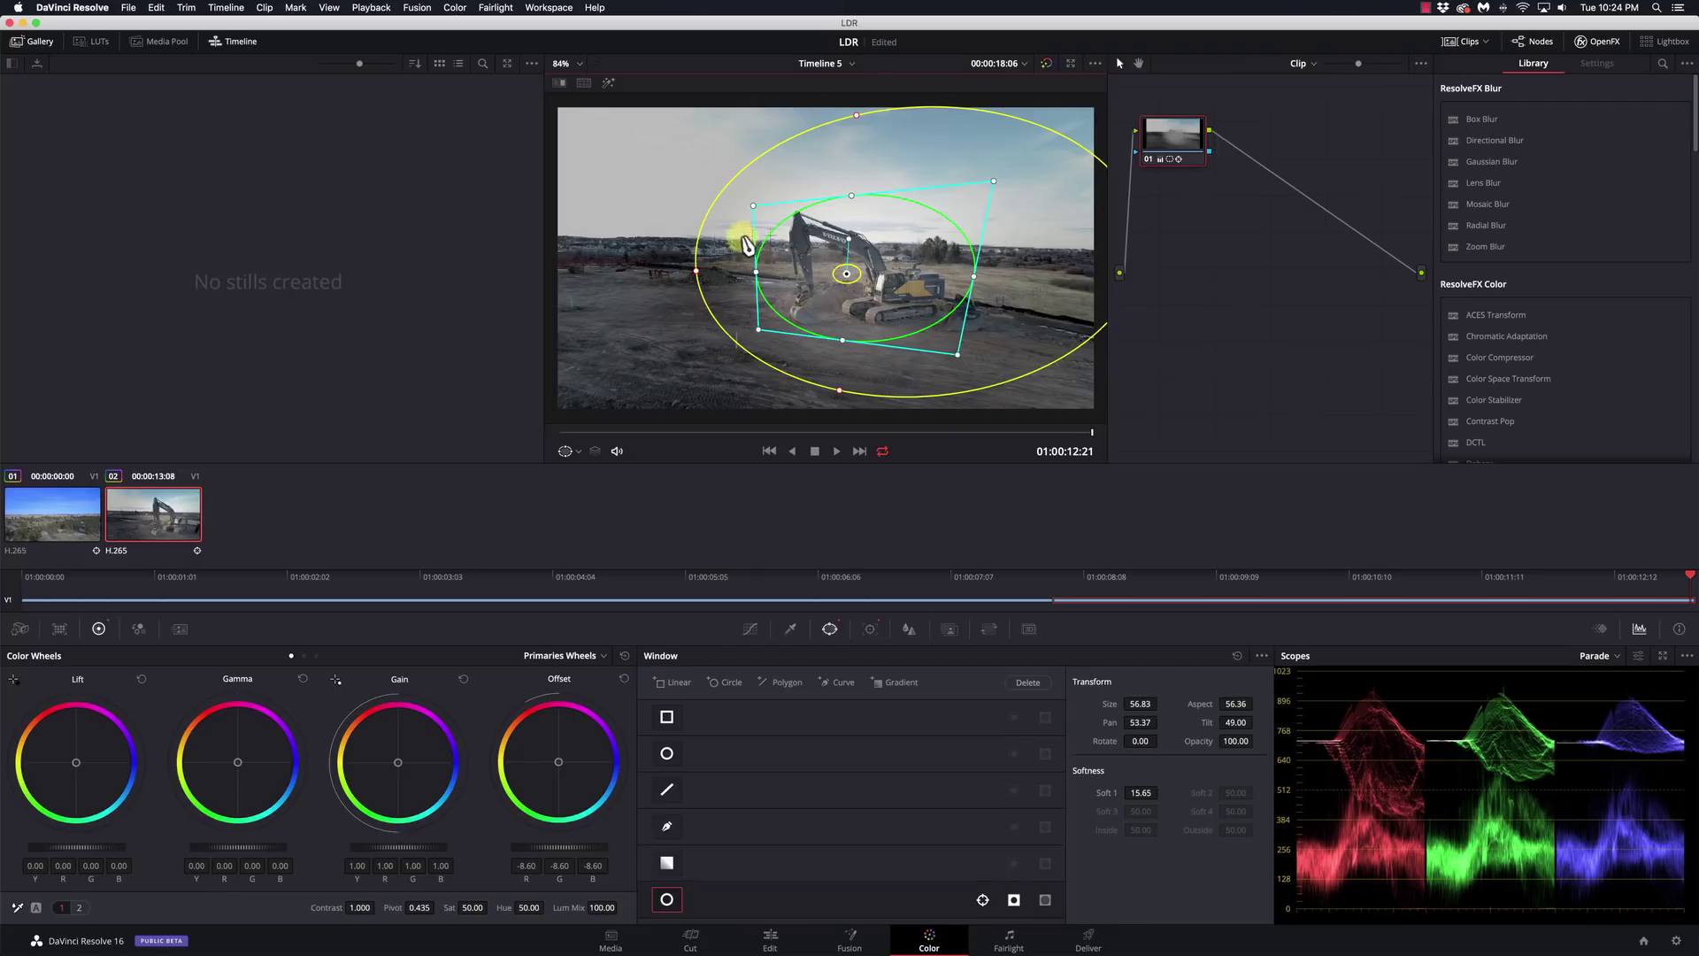
click(1140, 792)
drag(1140, 792, 605, 754)
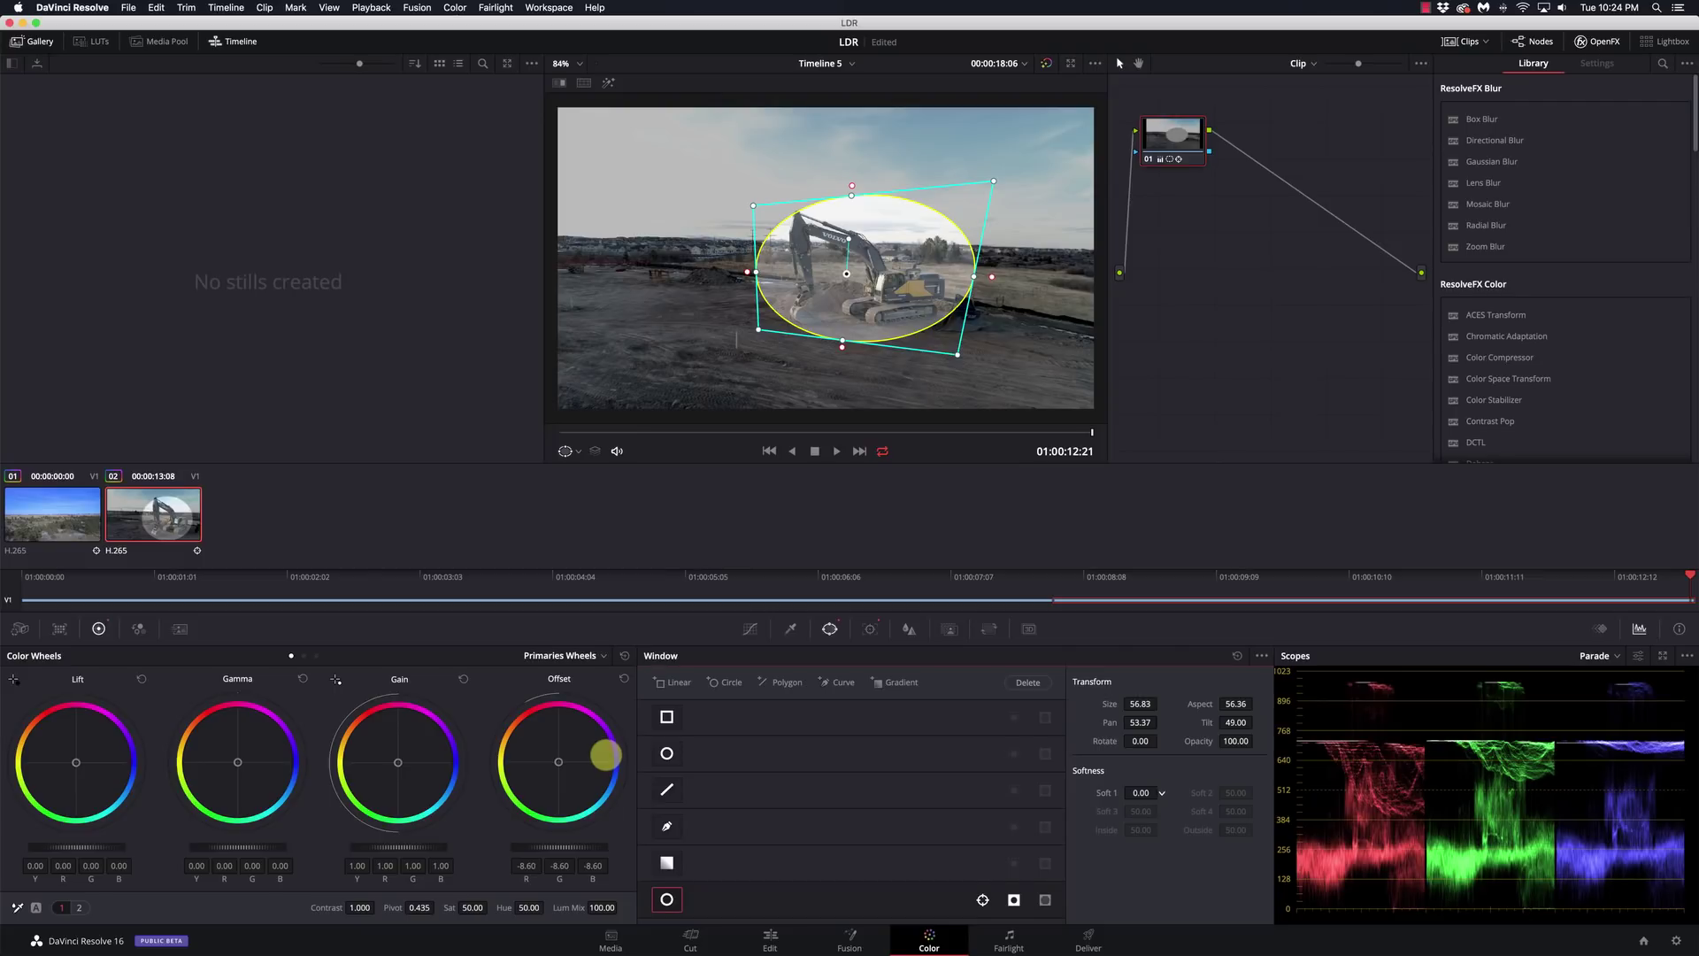
mouse_move(605, 754)
mouse_down()
mouse_move(846, 758)
mouse_move(595, 732)
mouse_up()
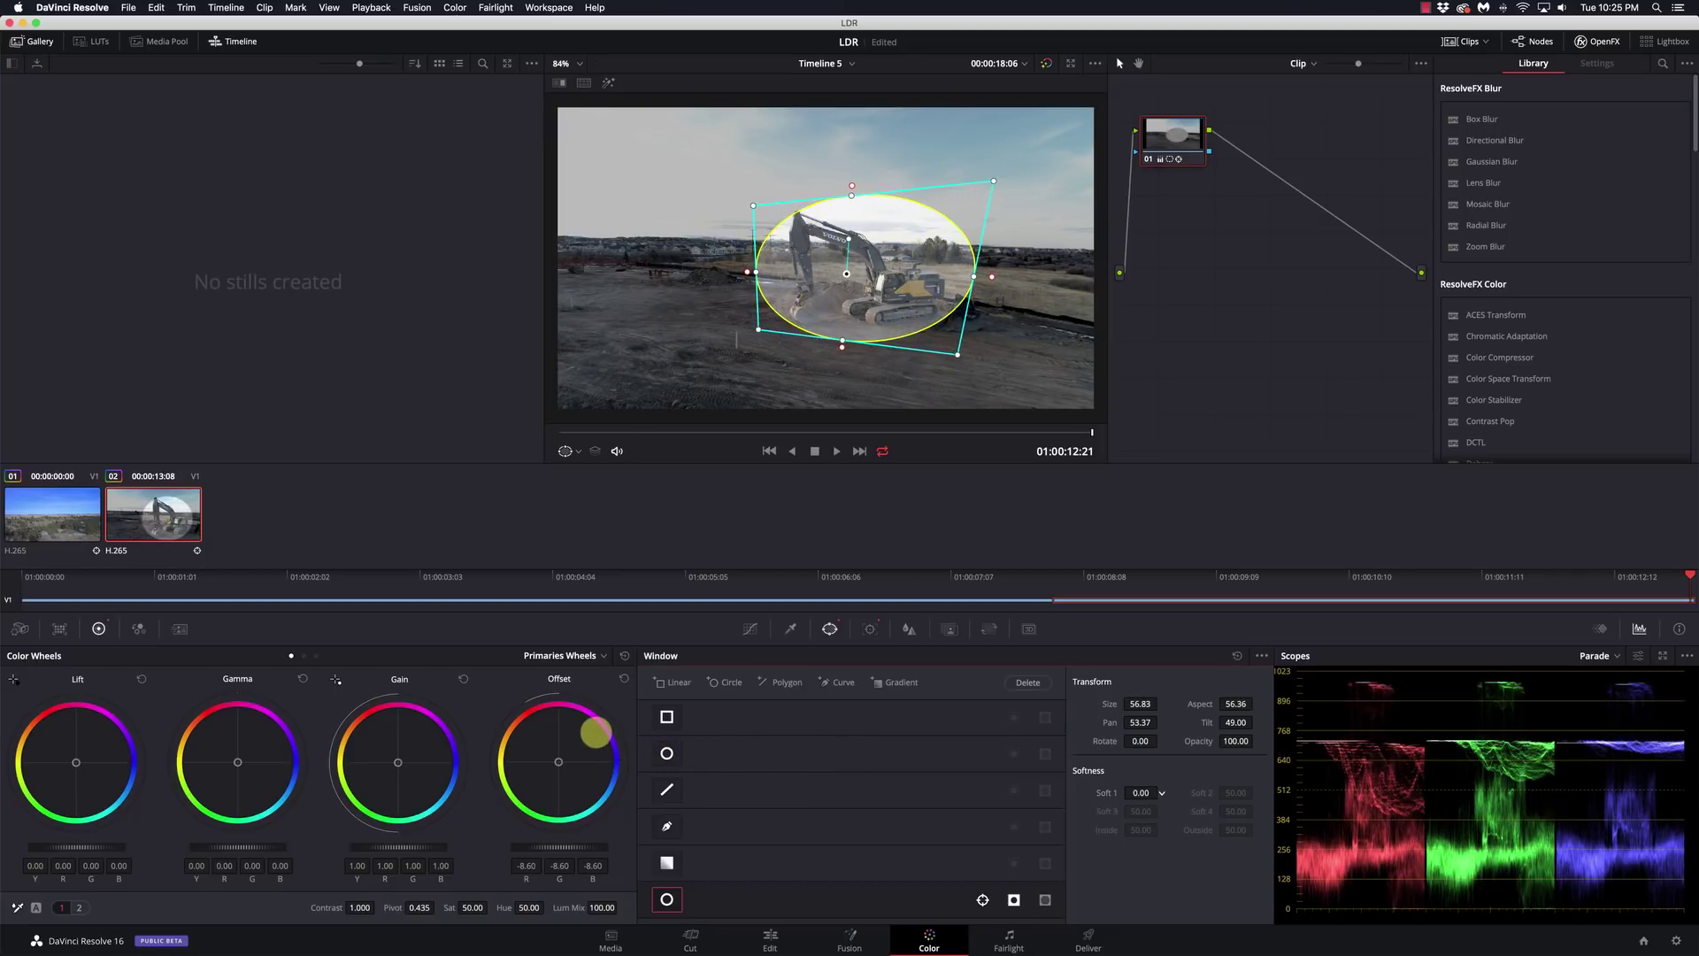
Hide the window overlay, set the circle window's softness to 11.42, and play back the tracked grade.
click(577, 451)
click(582, 469)
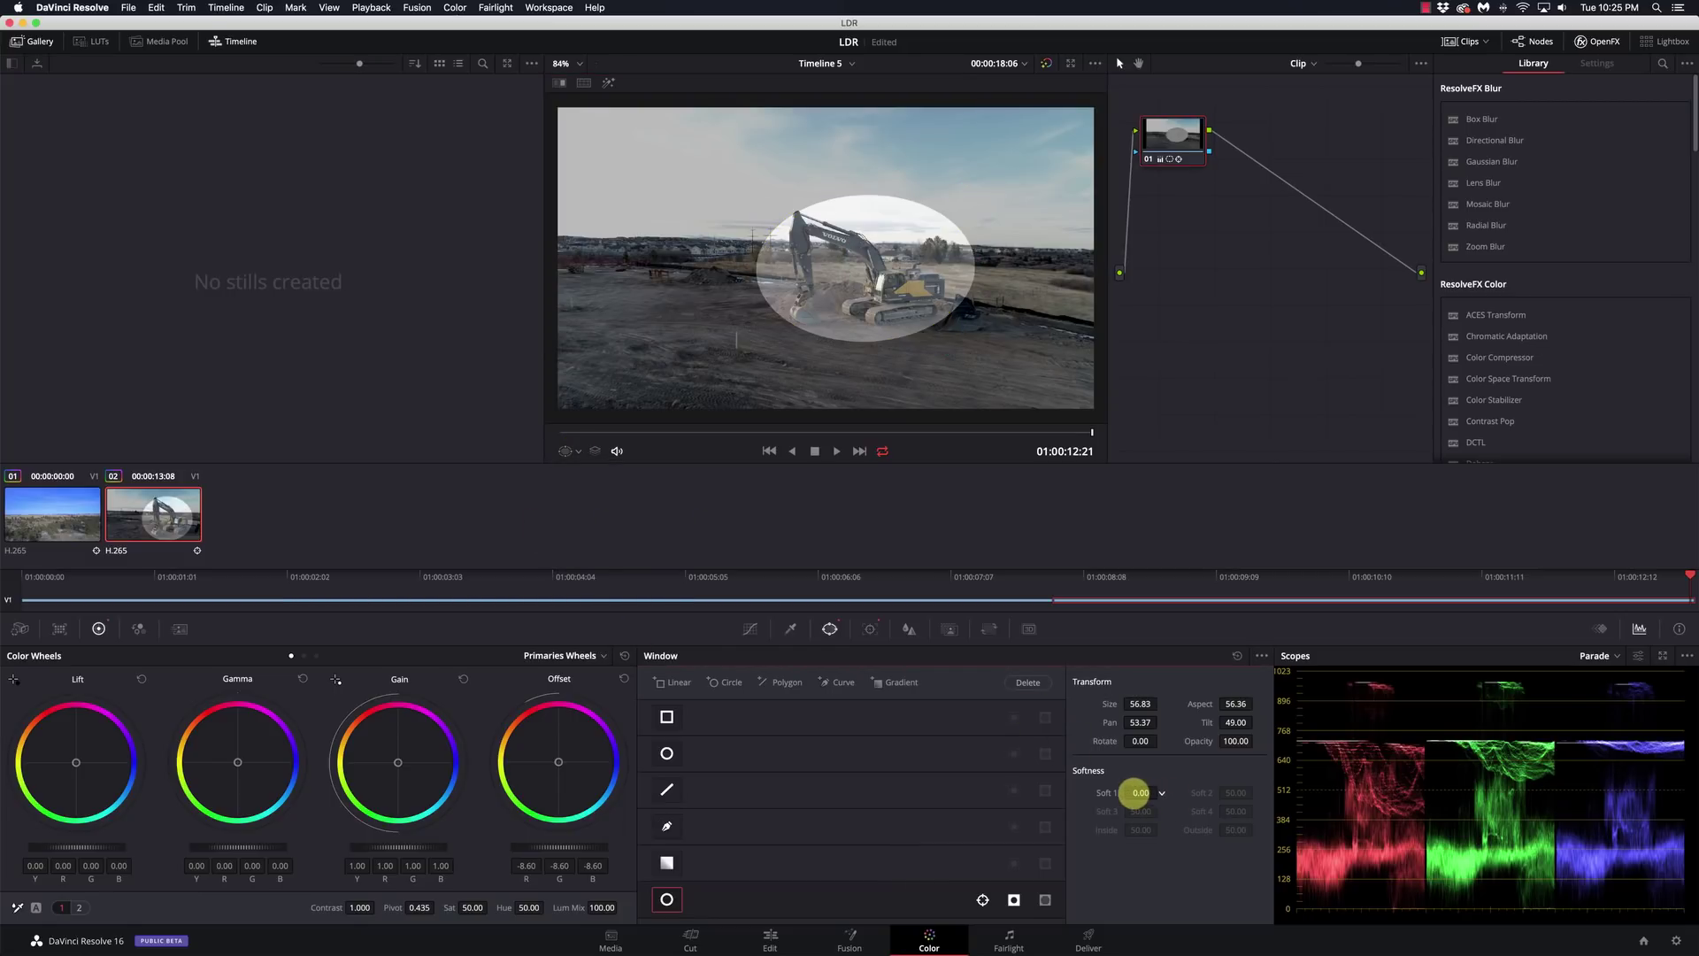
mouse_move(1134, 792)
mouse_down()
mouse_move(1505, 789)
mouse_move(1140, 793)
mouse_up()
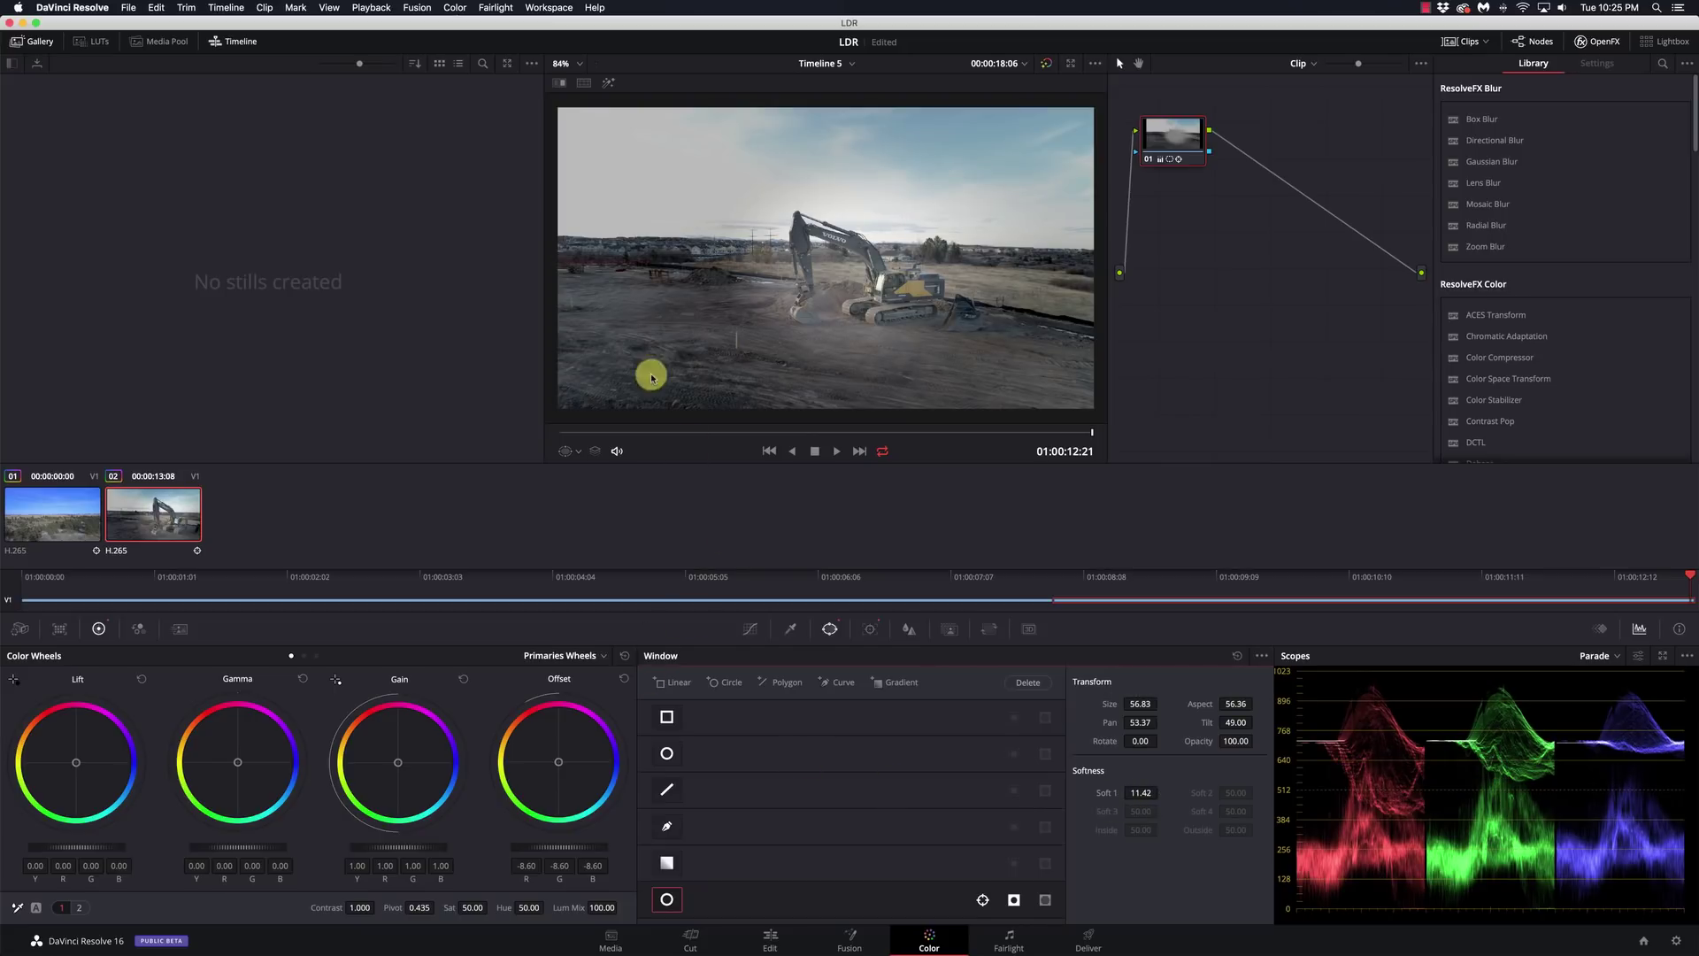
click(838, 452)
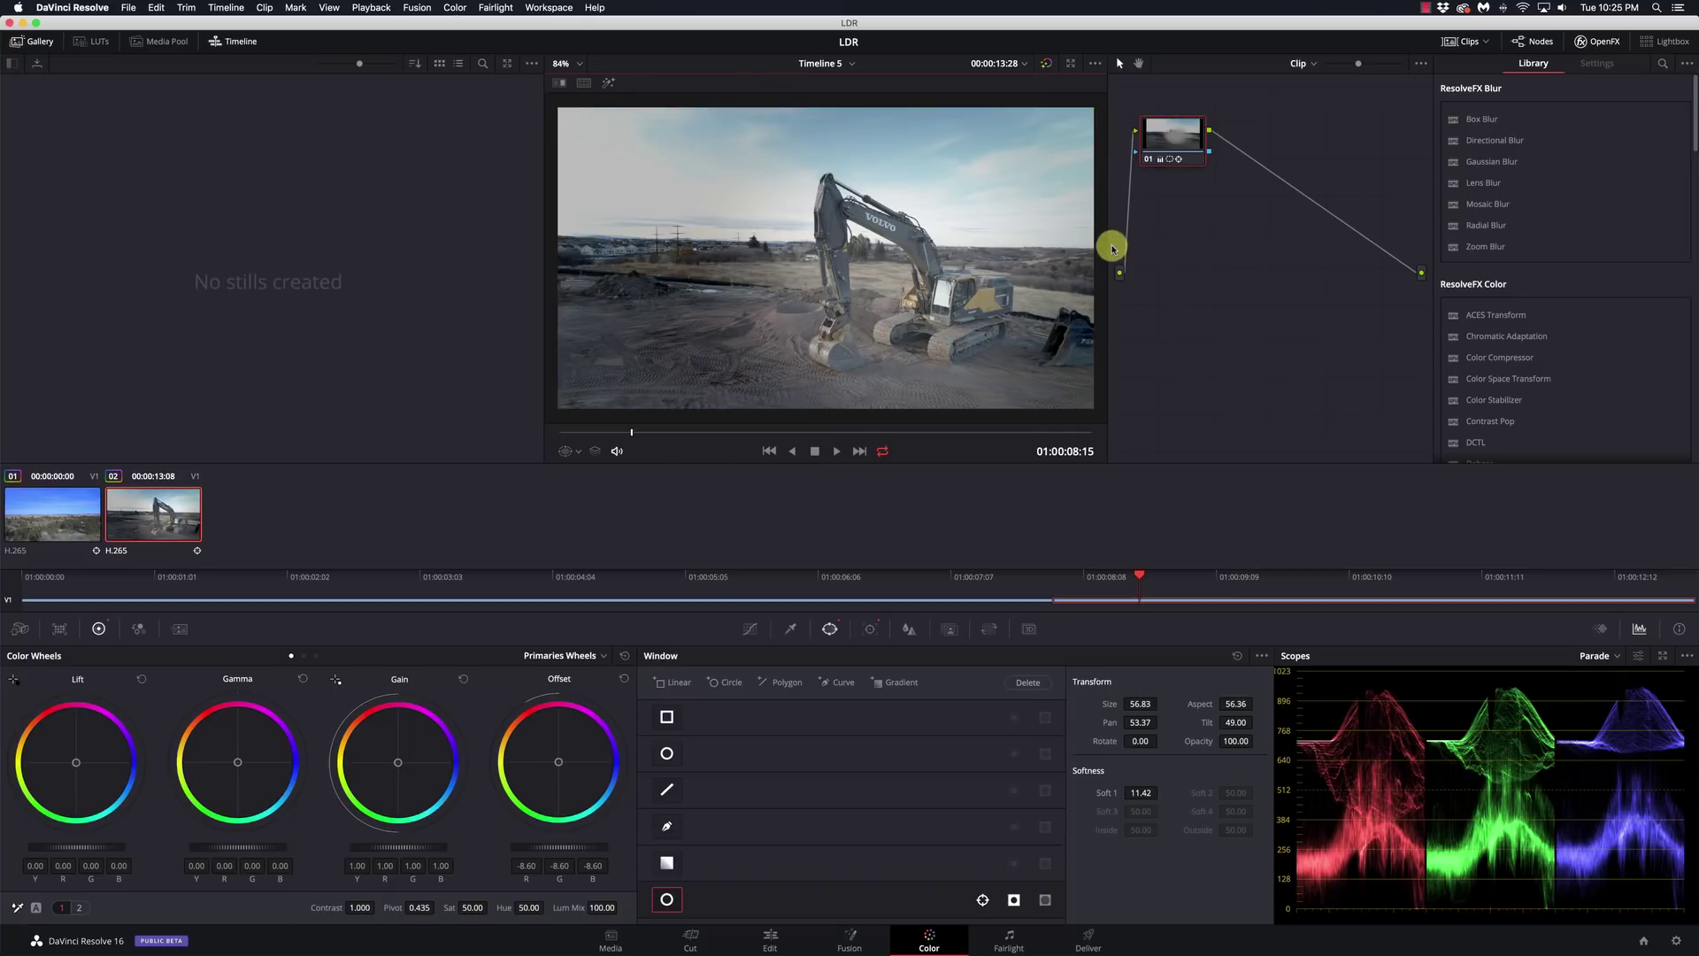
Add a serial node after node 01 and return the playhead to the excavator clip's first frame.
key(alt+s)
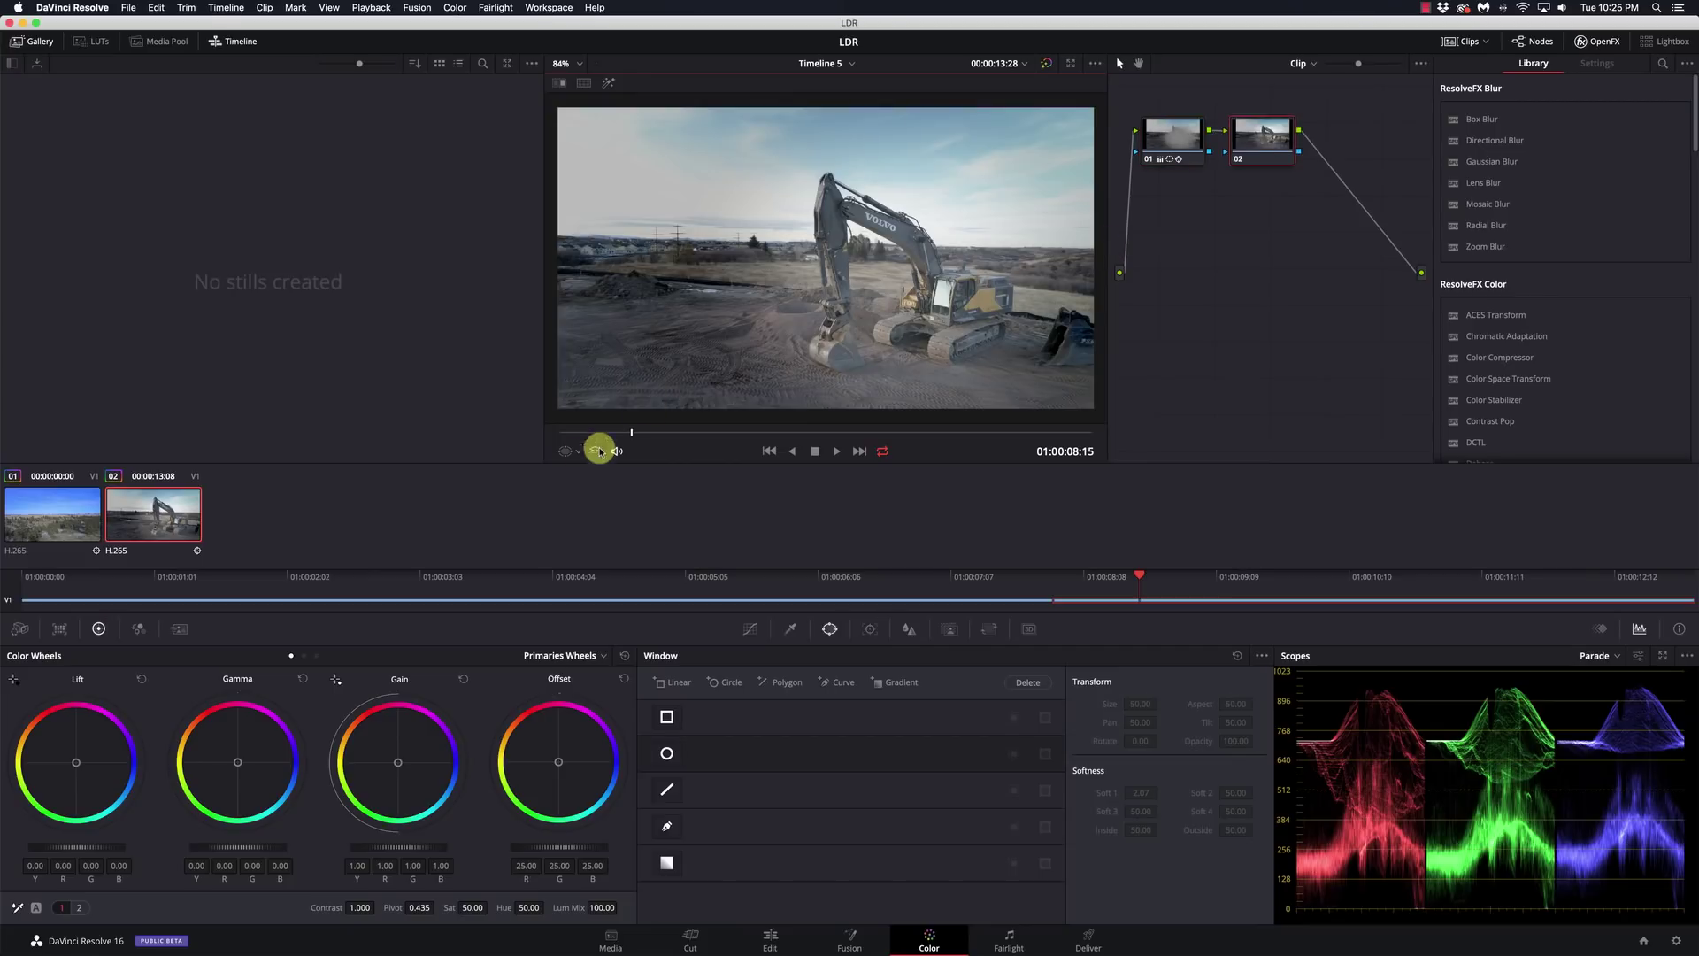
click(559, 432)
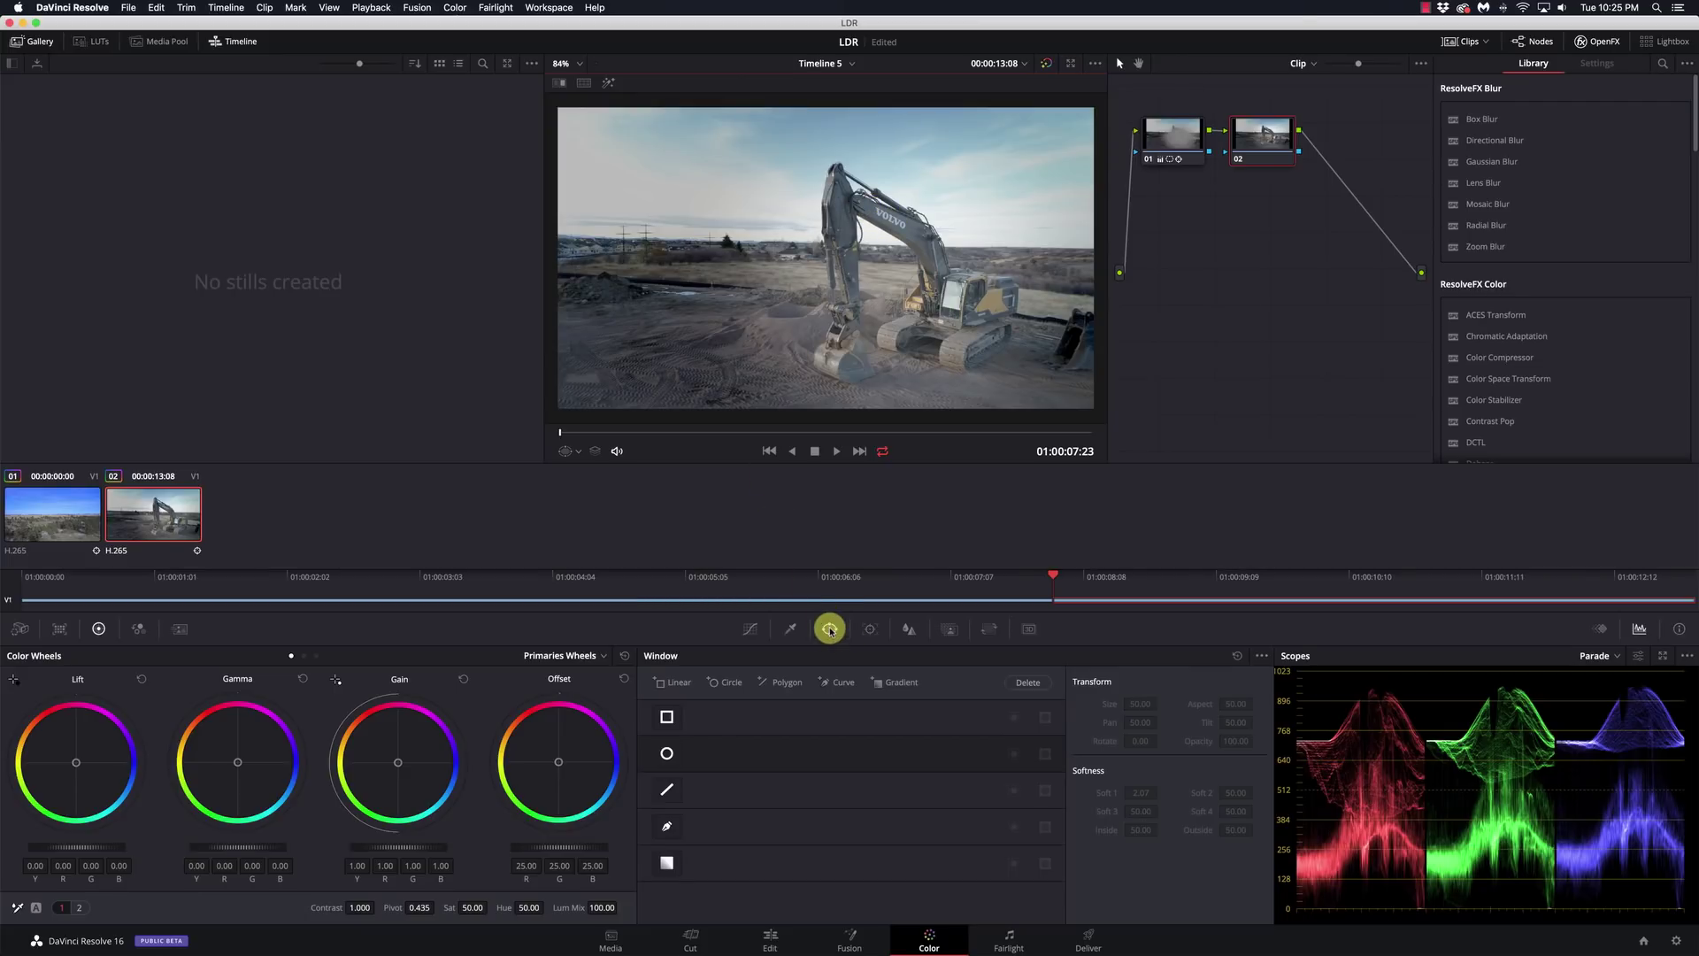
click(668, 754)
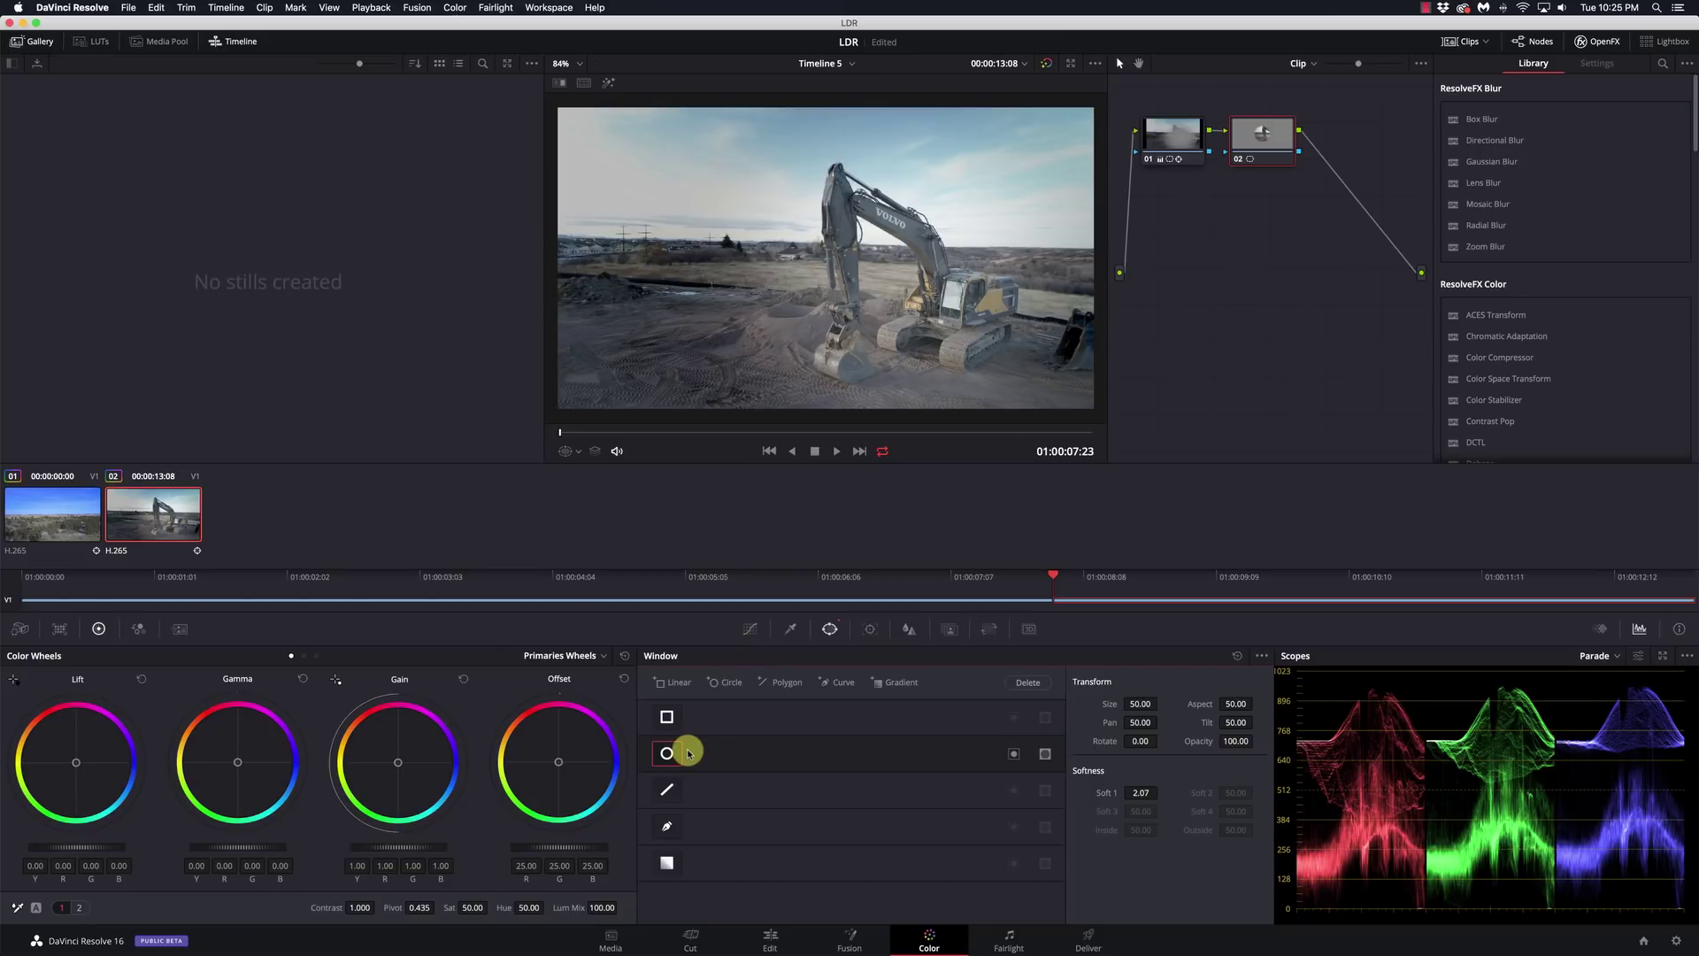
click(823, 686)
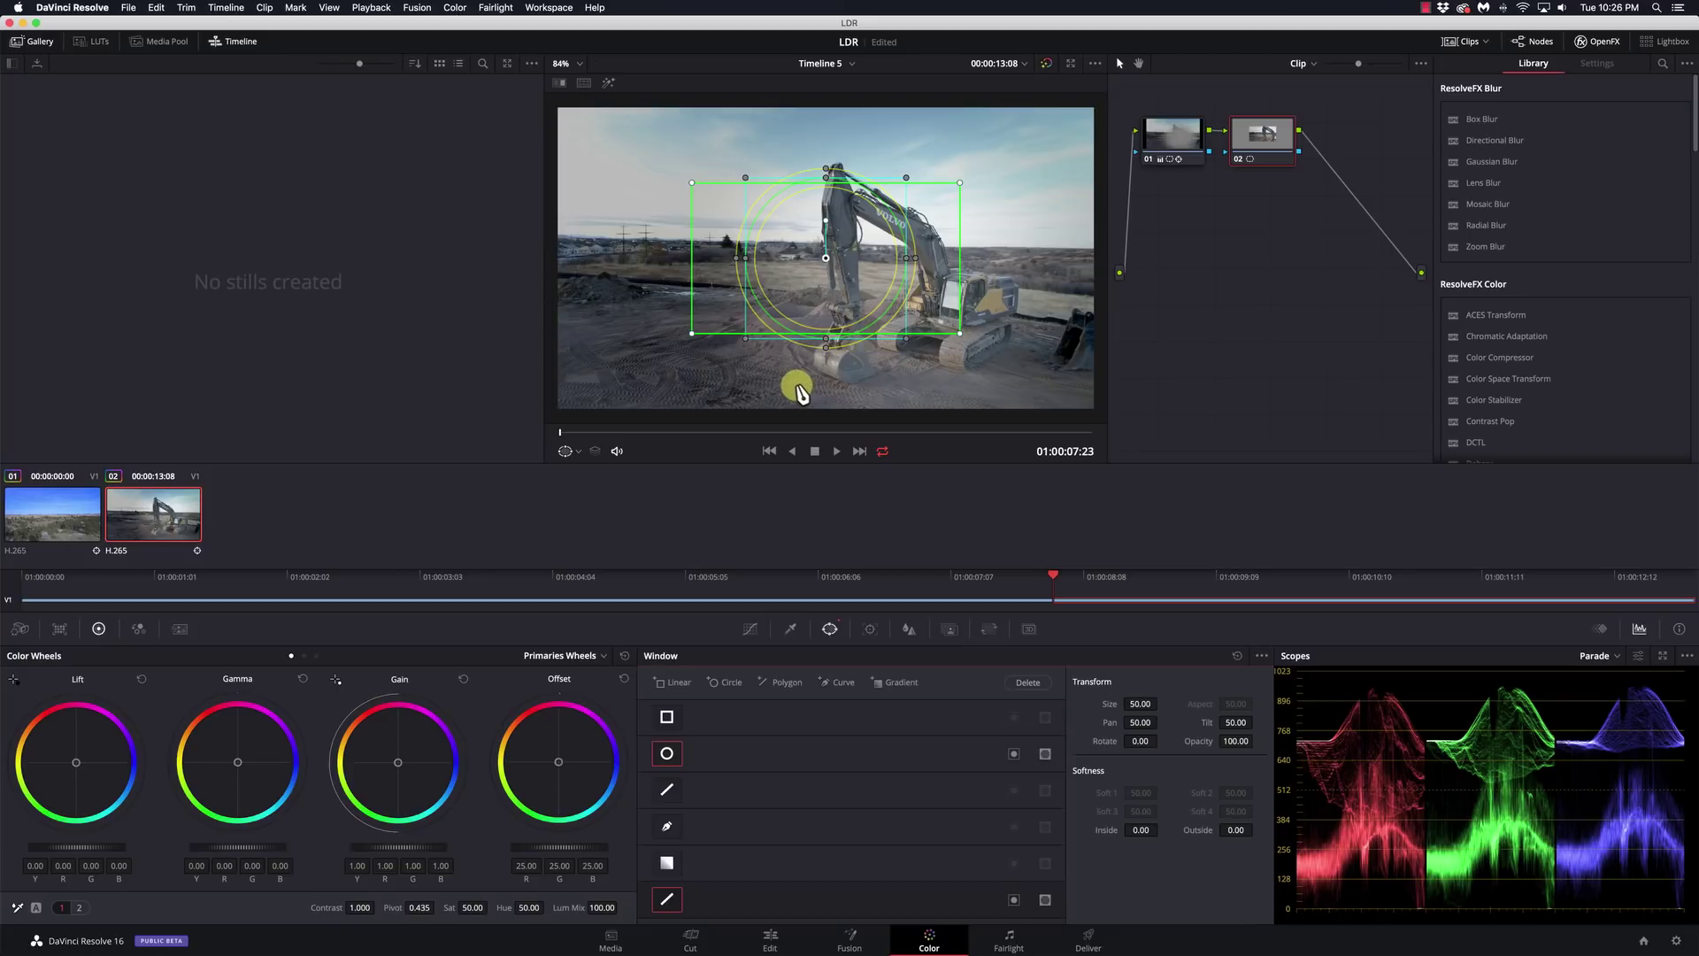
key(super+z)
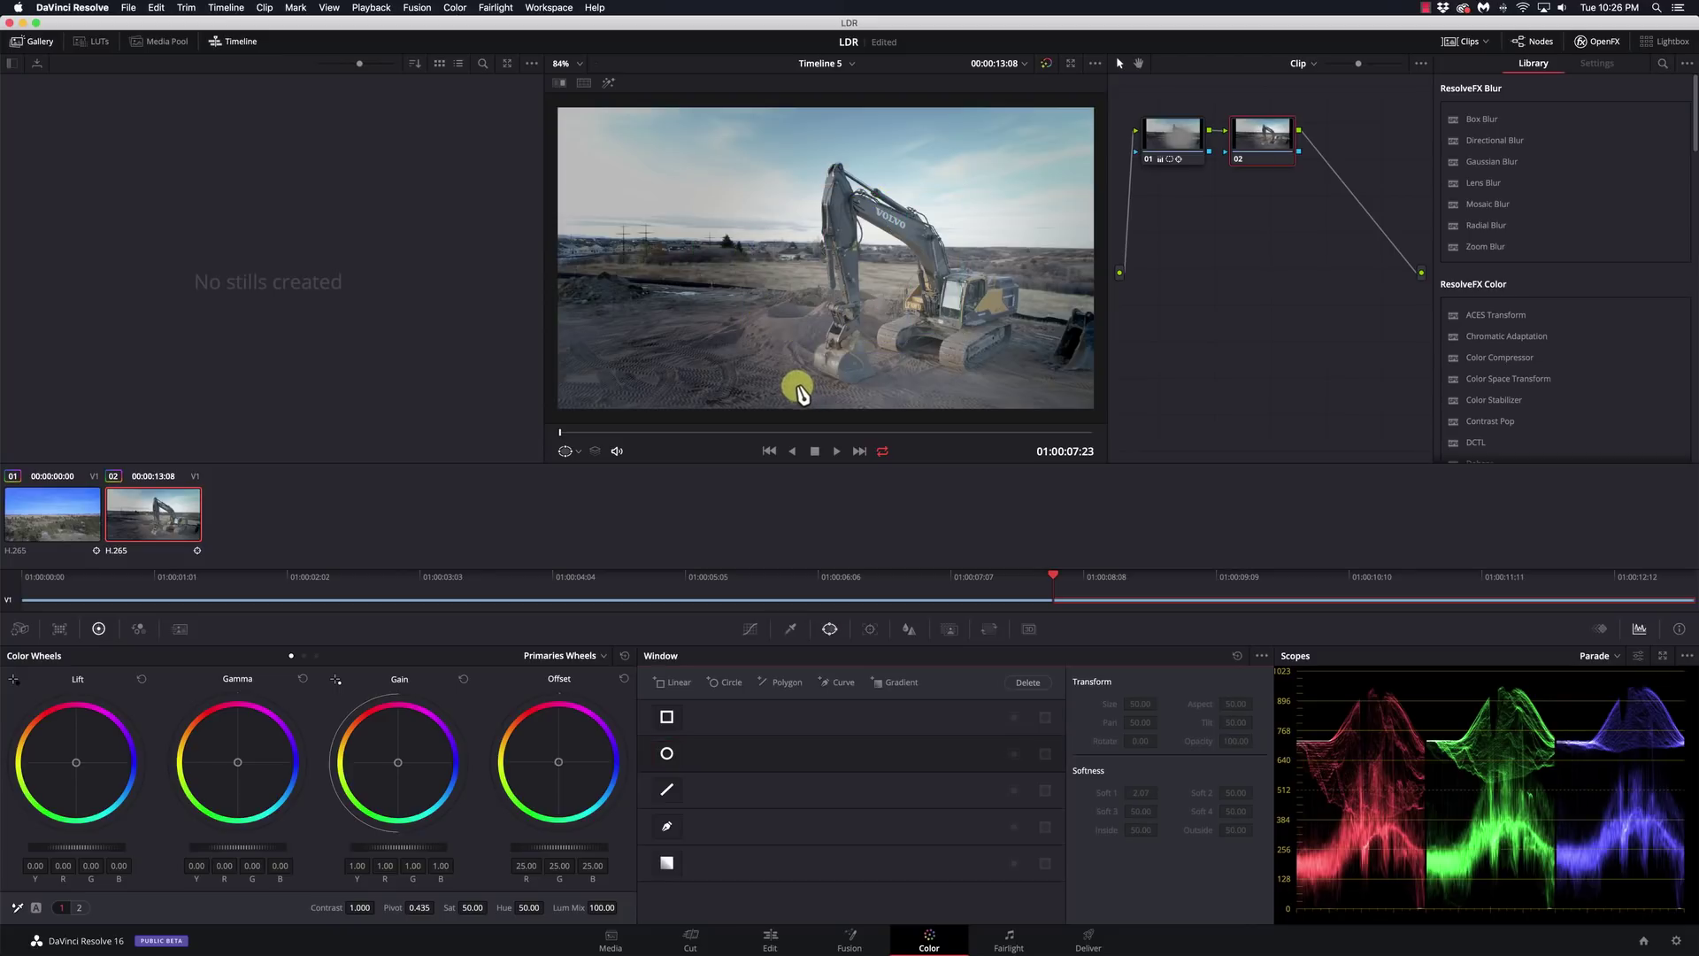
In node 02, draw a closed curve window around the VOLVO lettering on the excavator's boom.
click(840, 687)
click(890, 211)
click(904, 216)
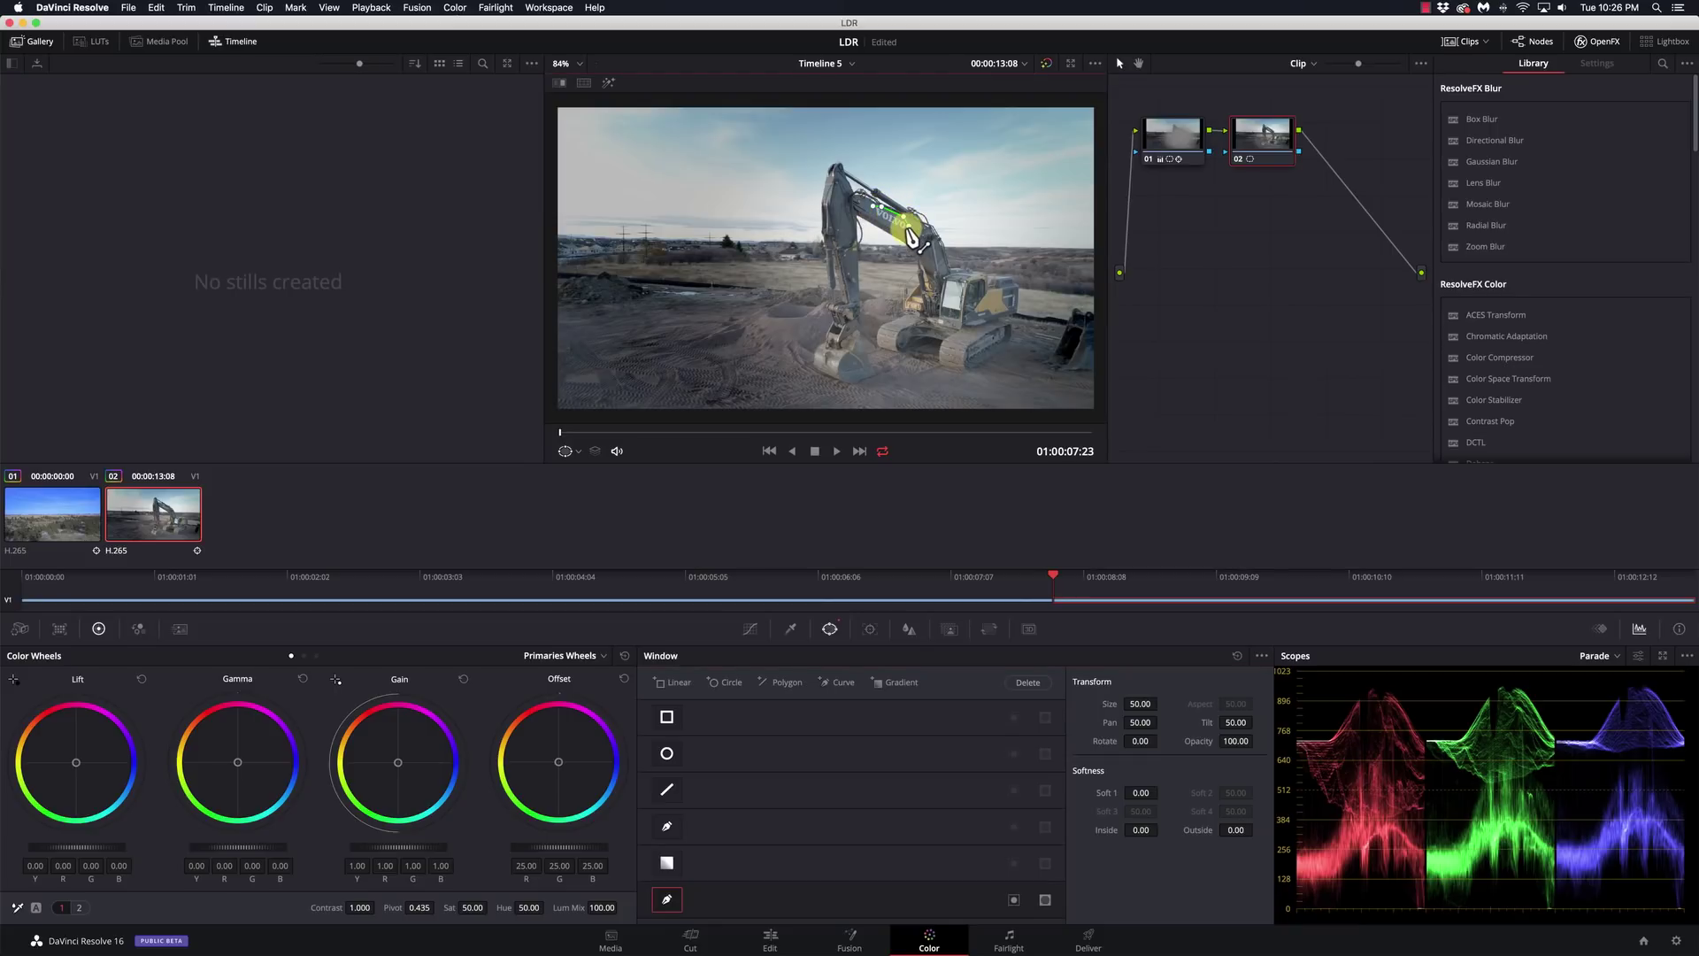
click(867, 218)
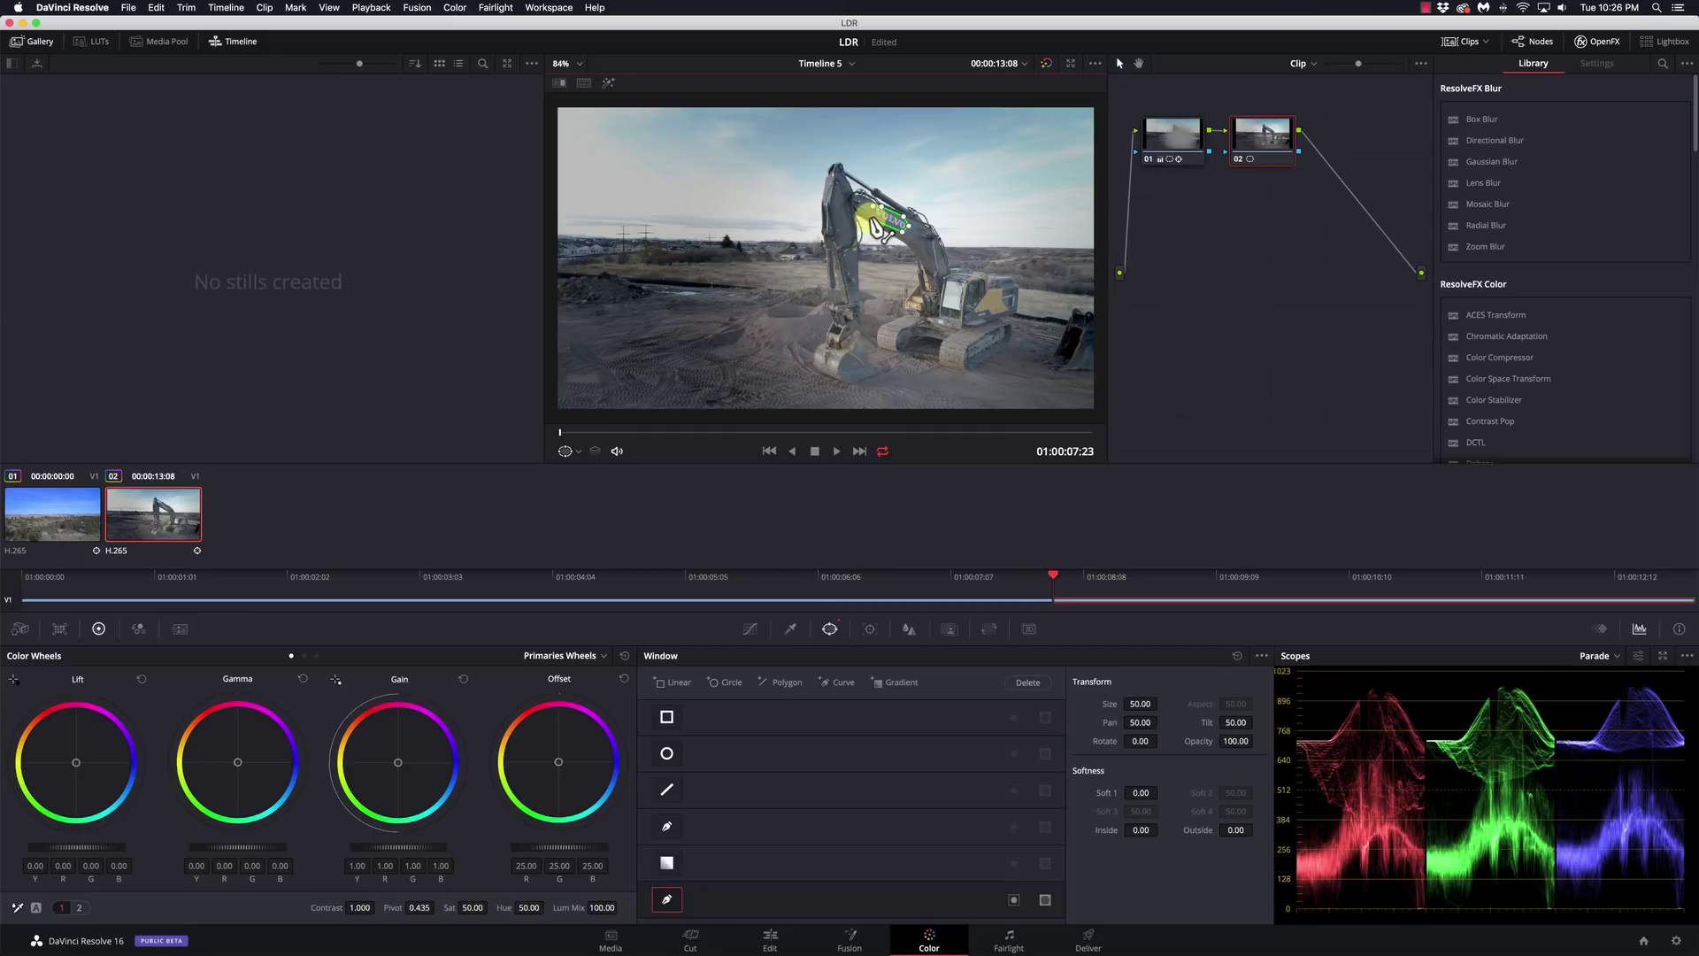
click(876, 215)
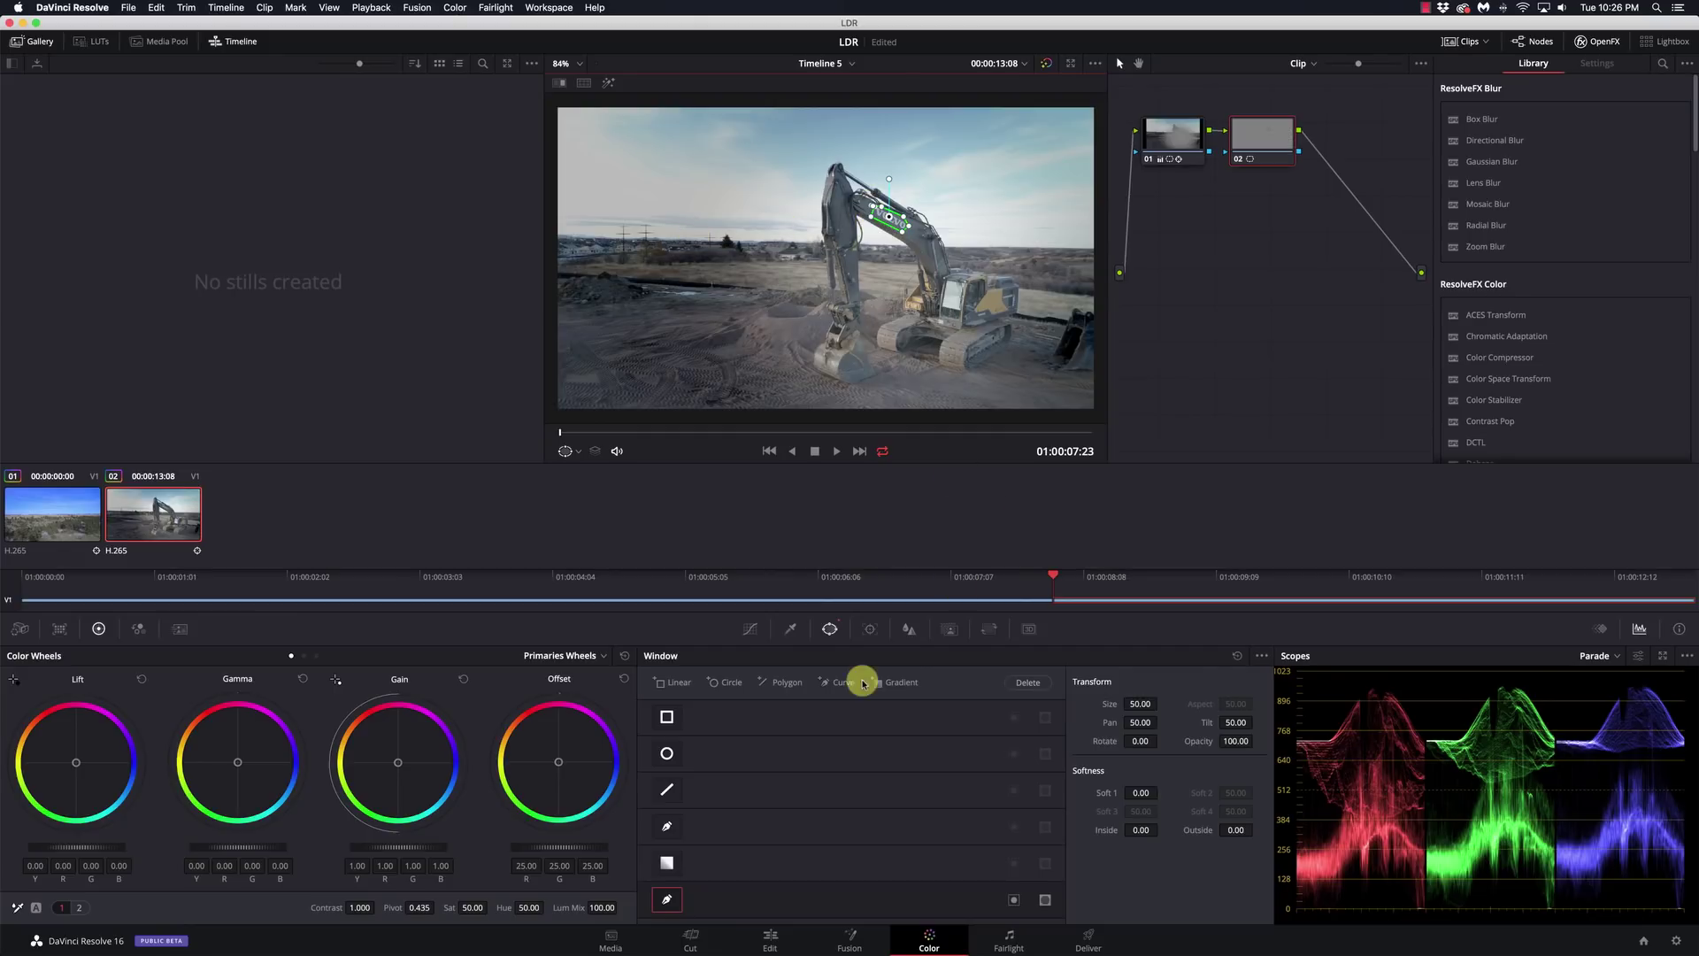
Blur the lettering inside the curve window with a blur radius of 0.98 on the red, green and blue channels.
click(912, 631)
click(1224, 657)
click(1223, 675)
drag(781, 770, 788, 697)
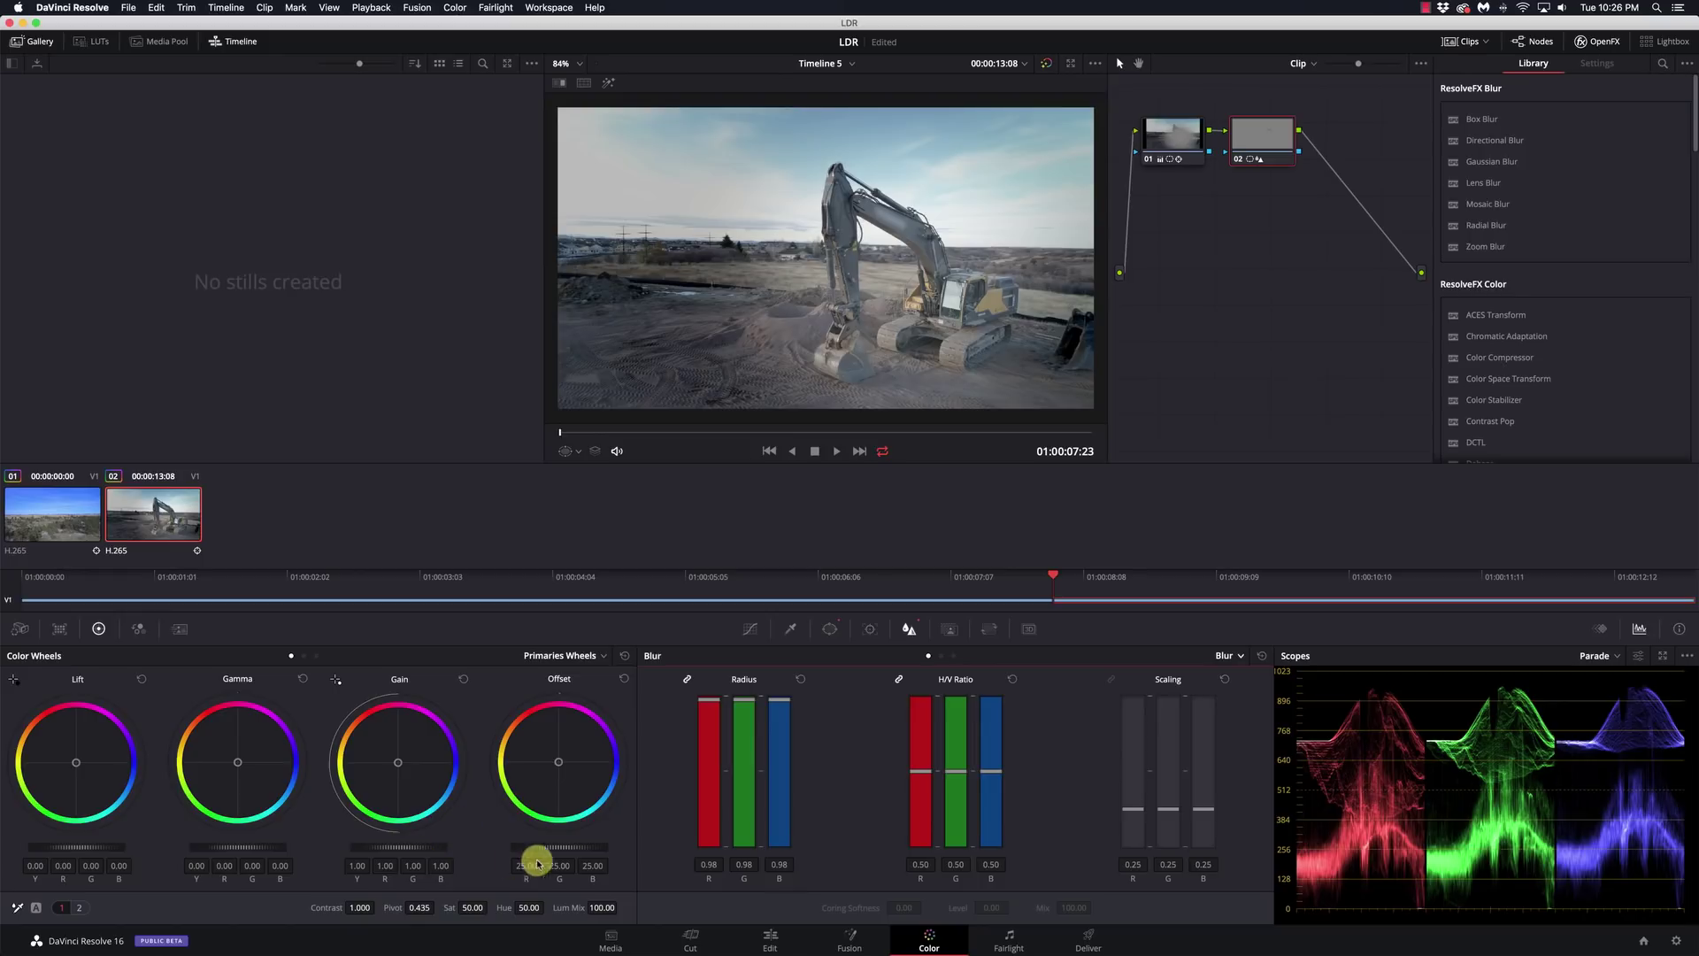
Track node 02's curve window over the VOLVO lettering forward from the first frame to the end of the excavator clip.
mouse_move(576, 848)
mouse_down()
mouse_move(417, 841)
mouse_move(546, 851)
mouse_up()
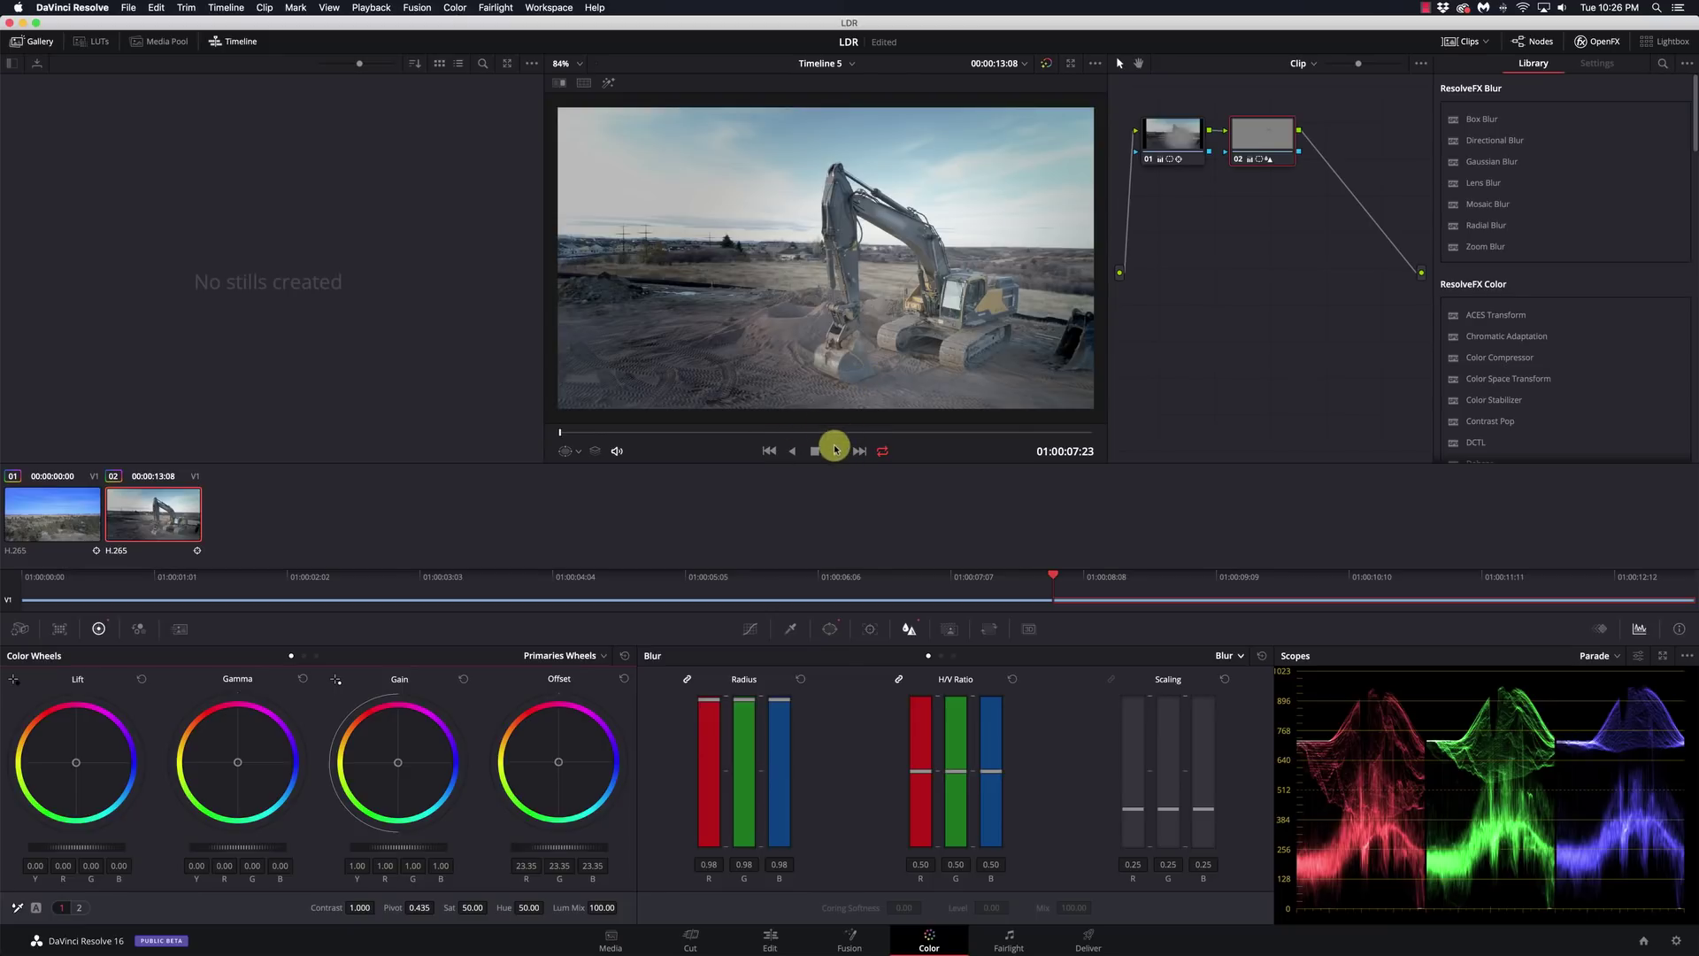
click(1267, 139)
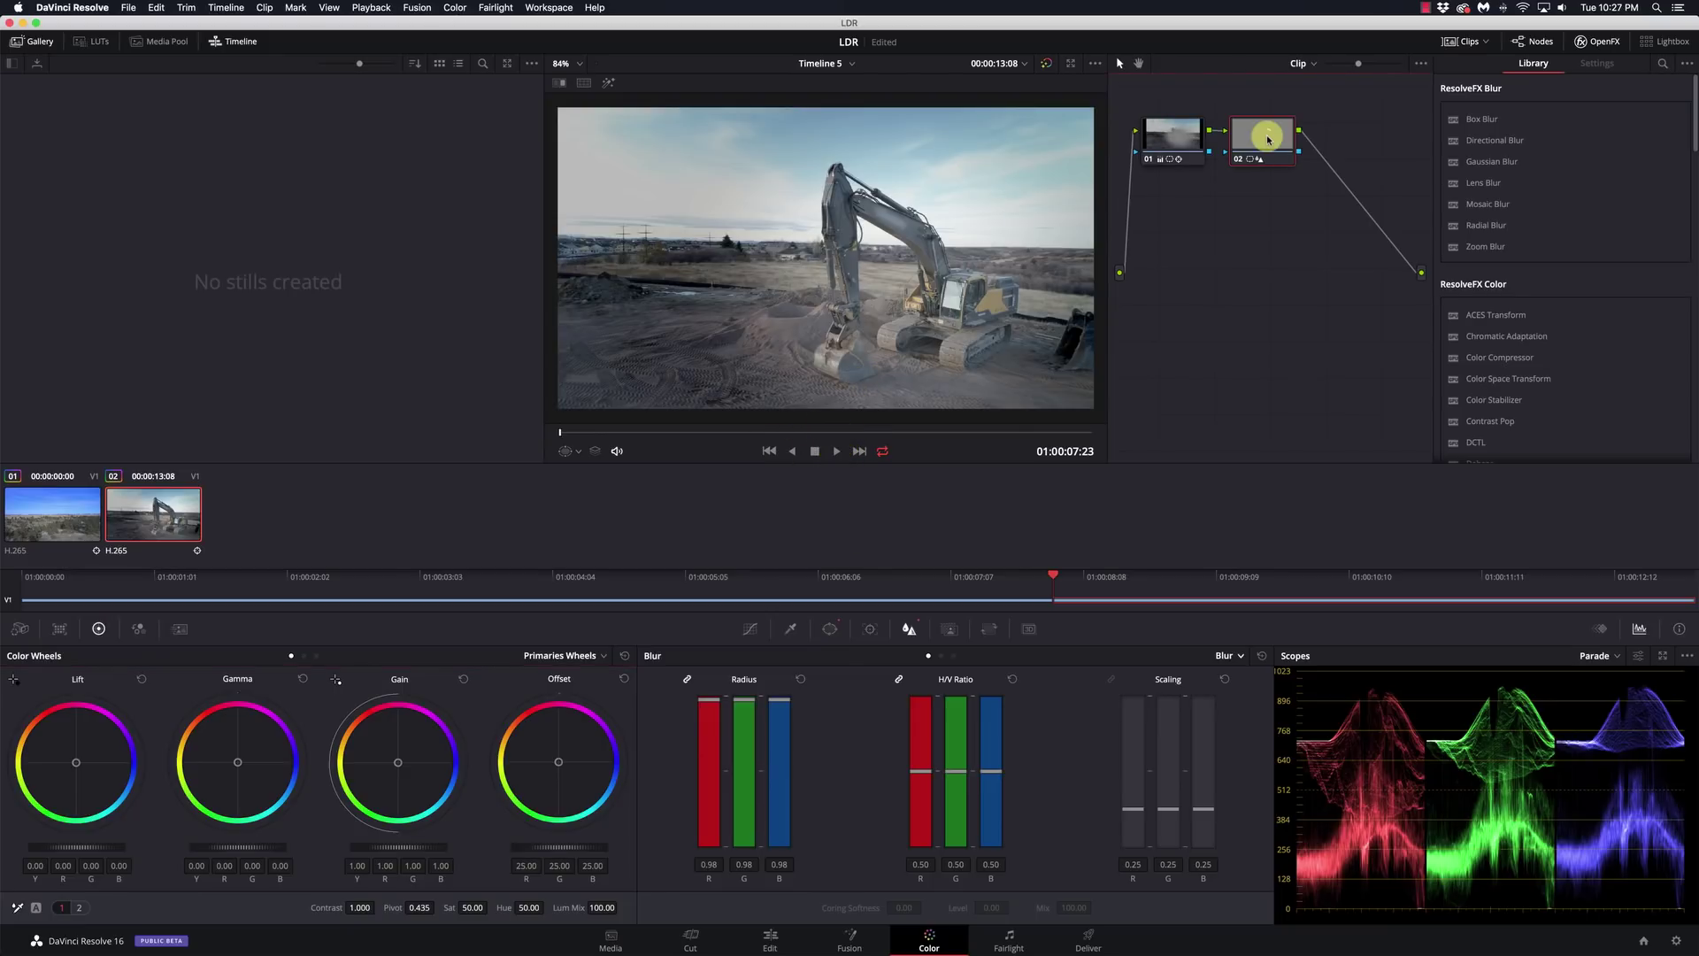
click(870, 630)
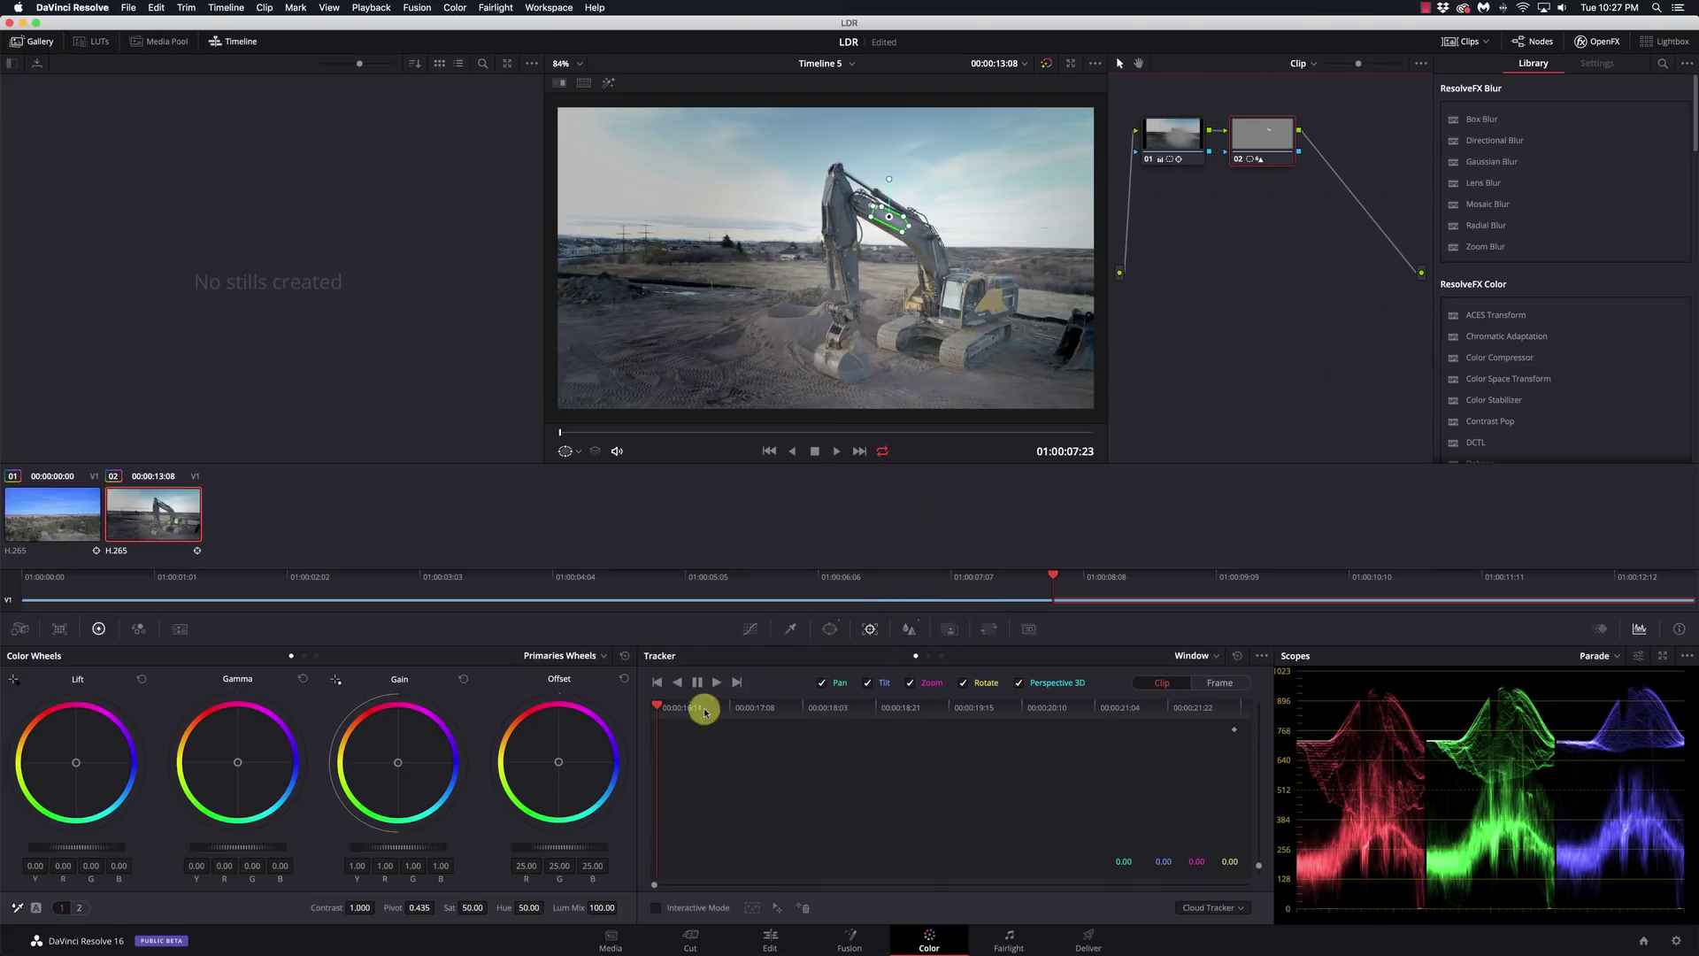
click(717, 683)
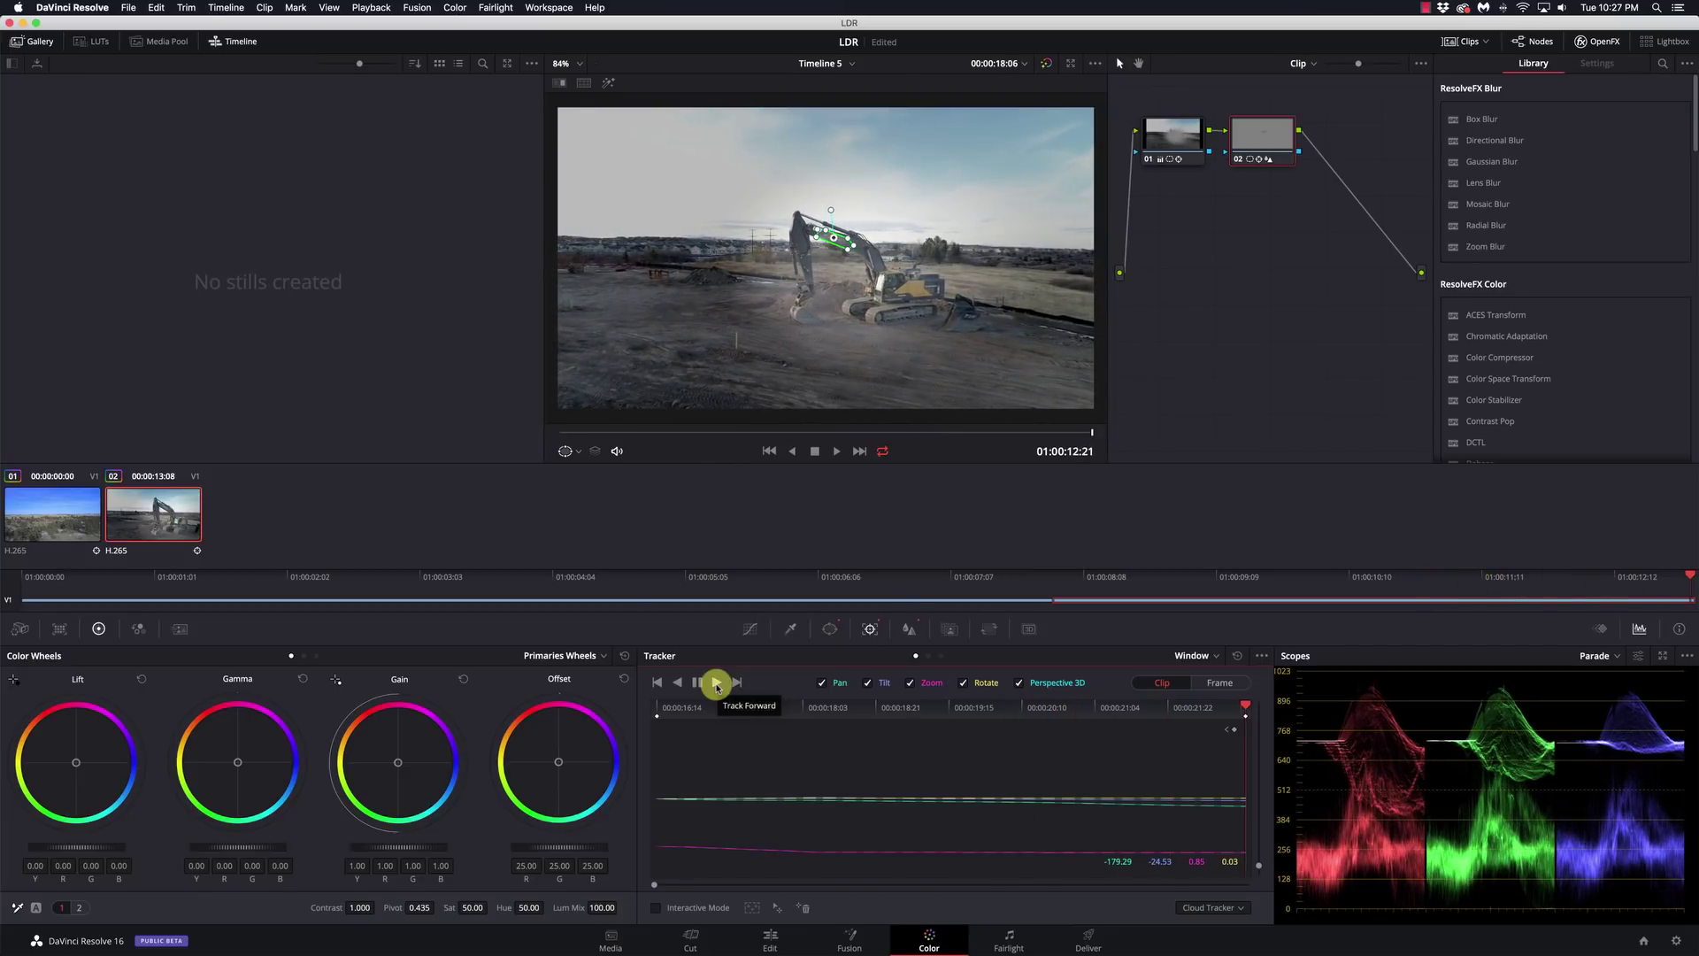
Hide the window overlay and return to the start of the excavator clip to review the tracked lettering blur.
click(577, 450)
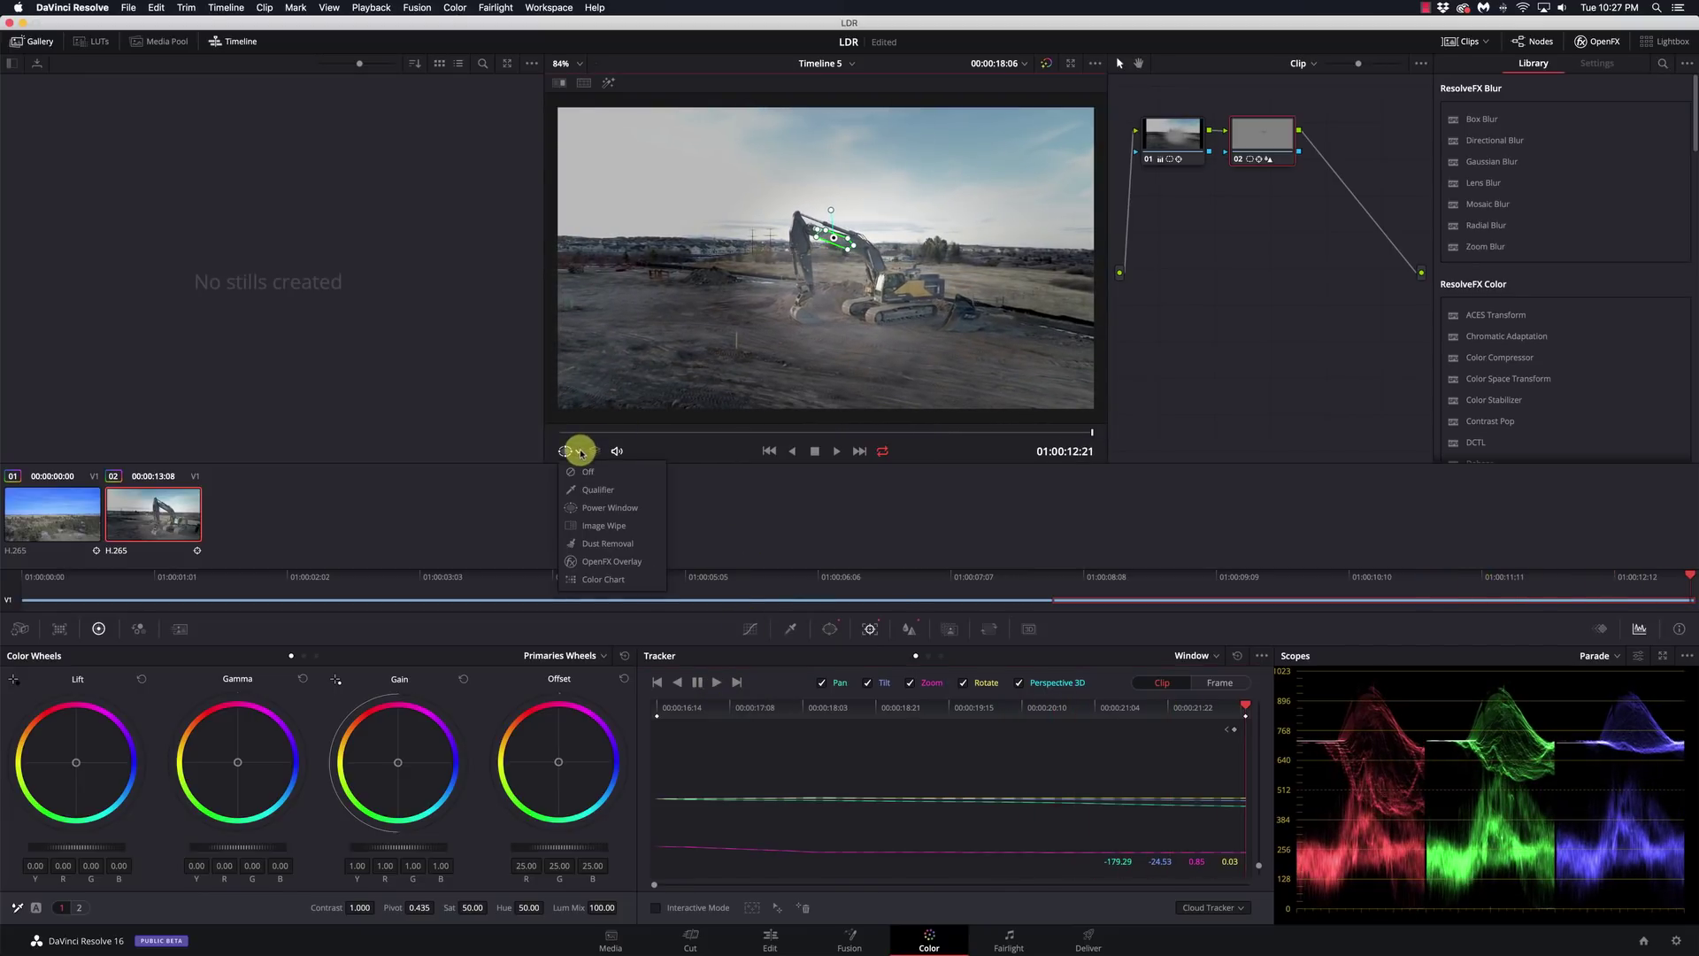
click(587, 470)
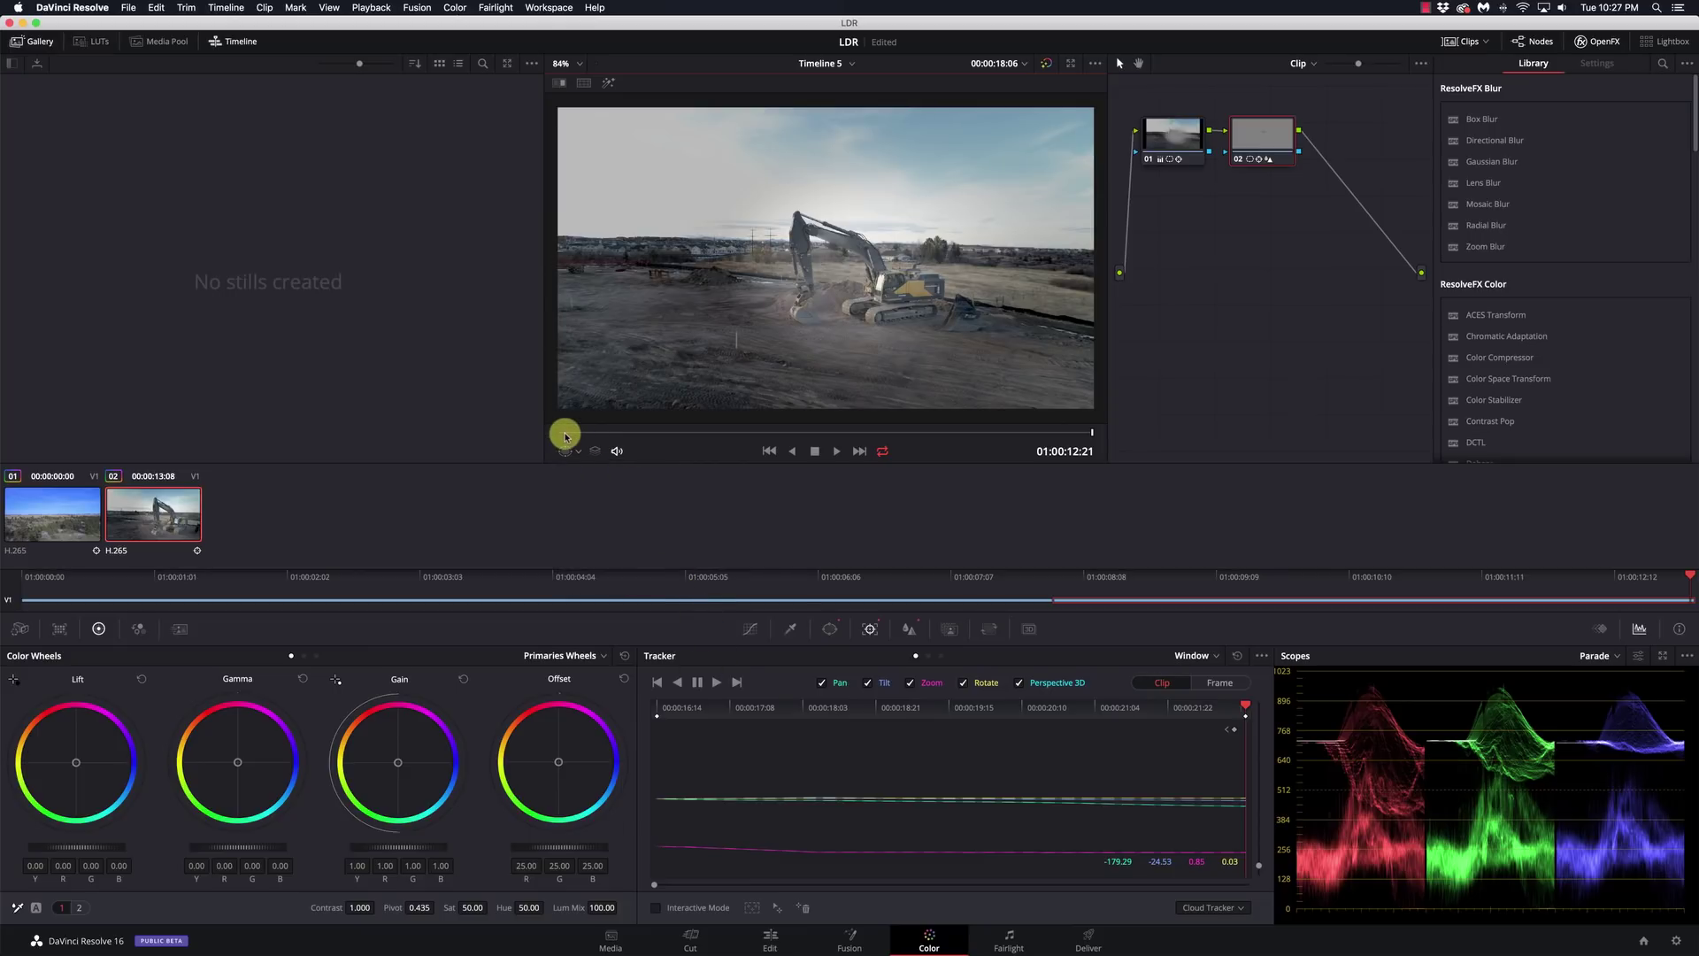
drag(564, 436, 557, 435)
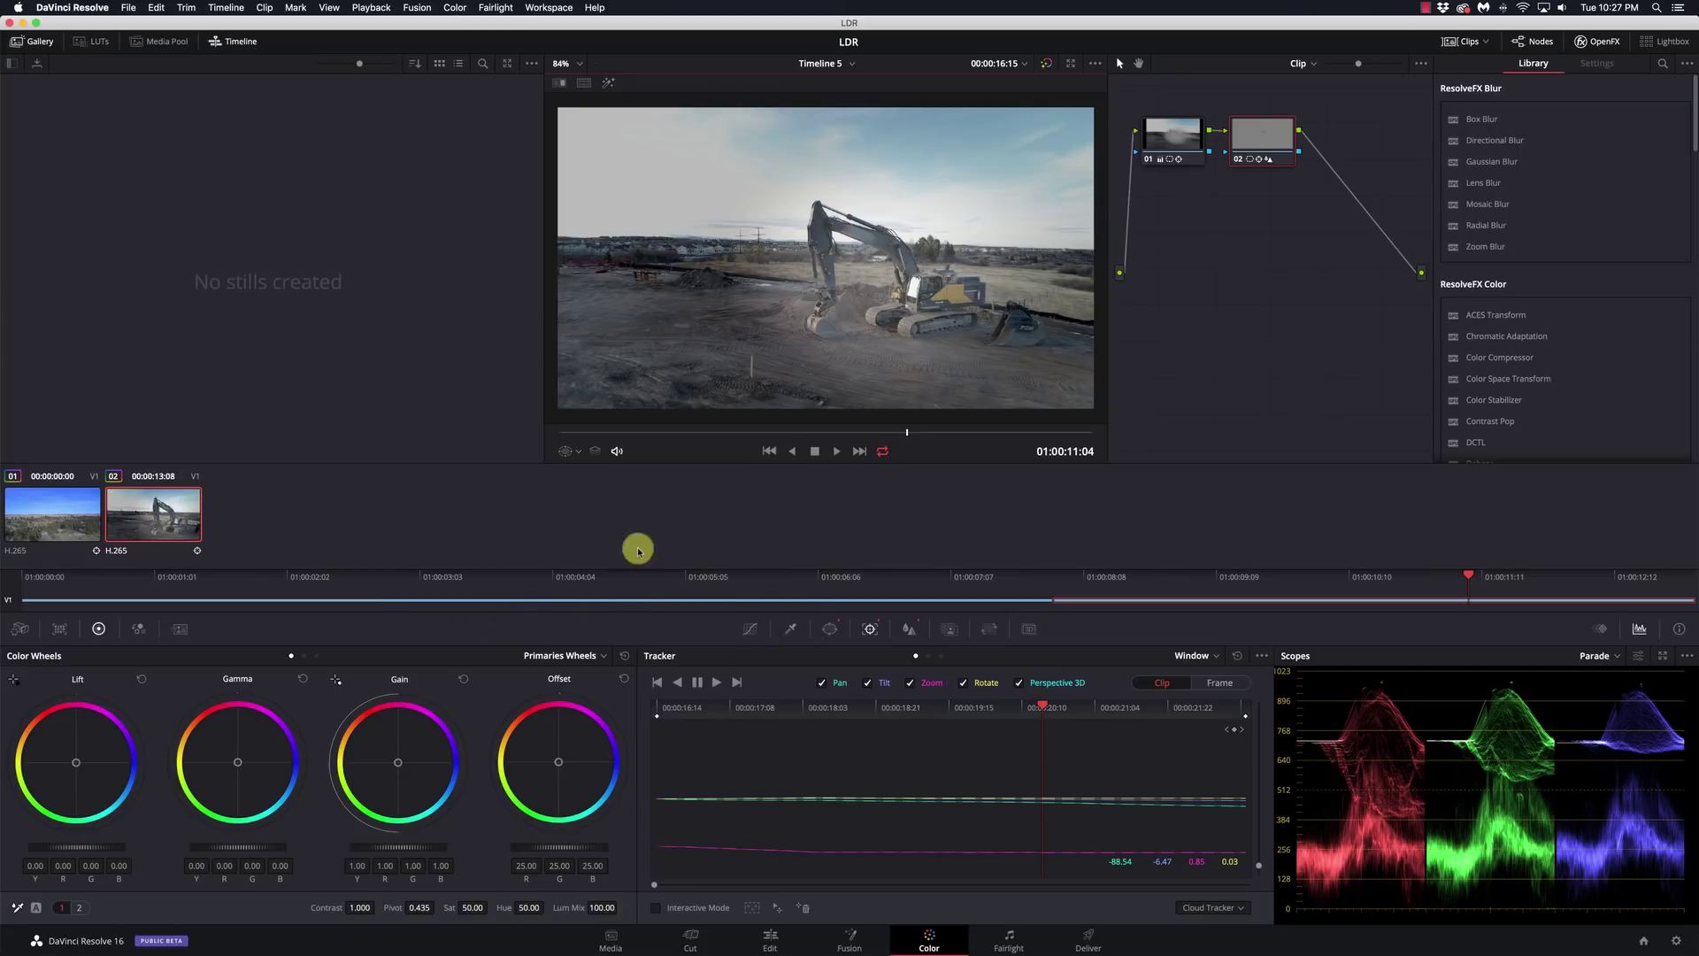
Open the transform and softness settings of the lettering's curve window while keeping its overlay hidden in the viewer.
click(832, 632)
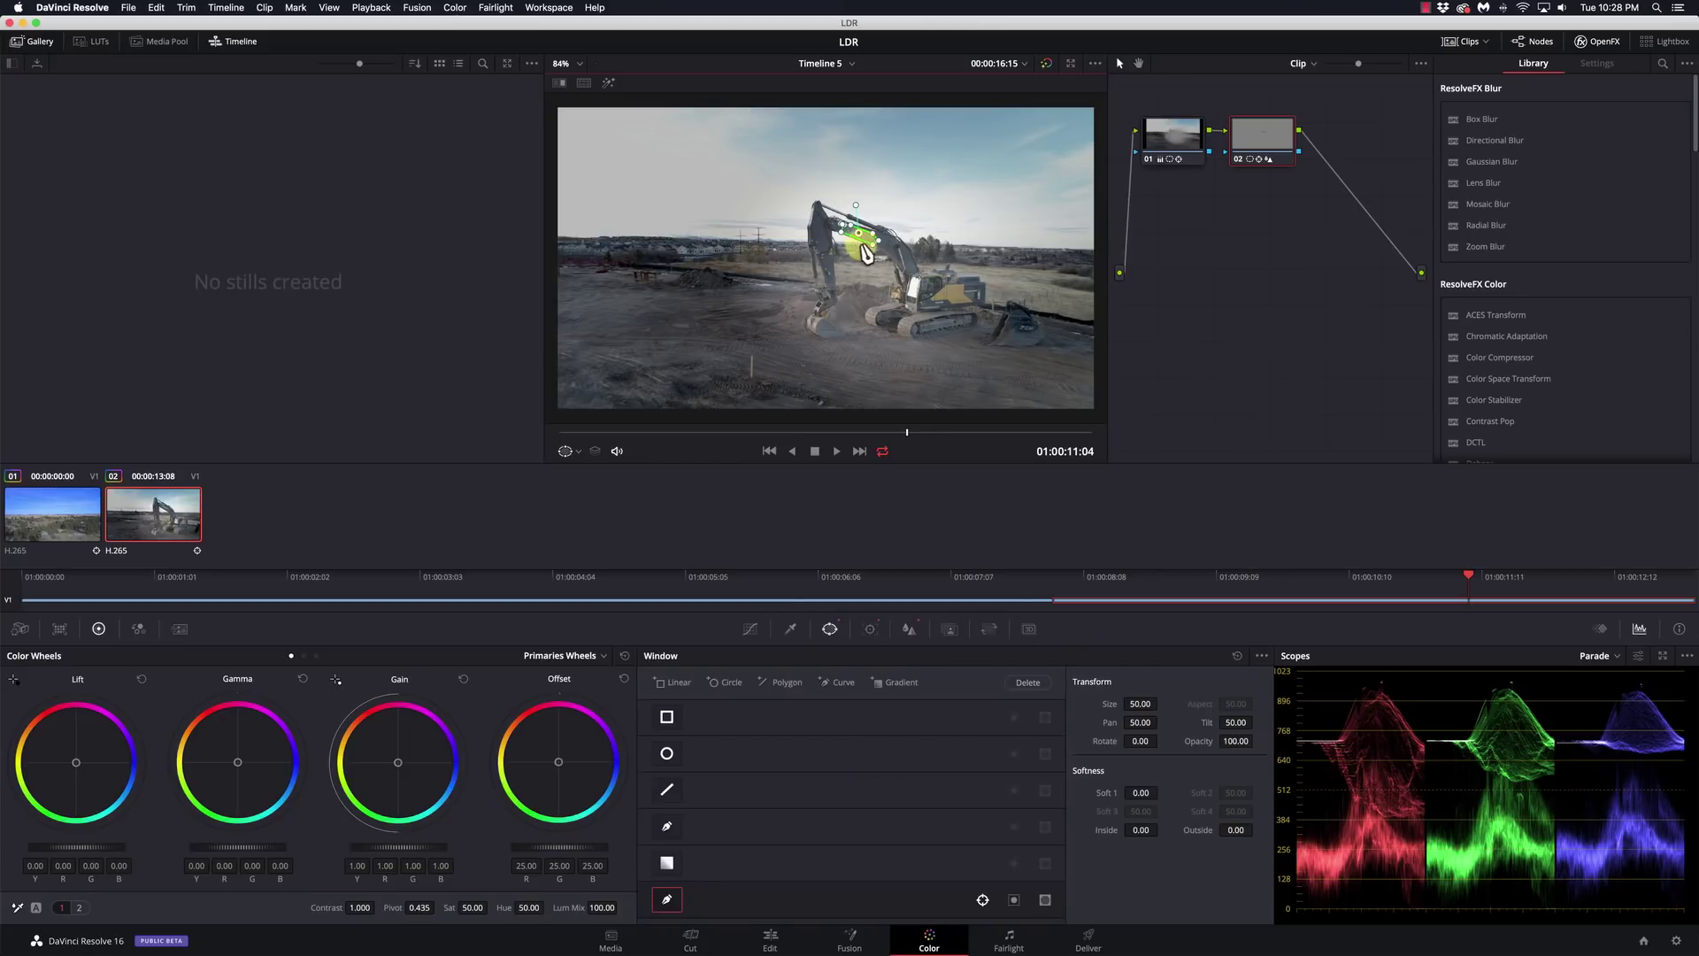
click(573, 451)
click(586, 471)
drag(1242, 741, 1163, 746)
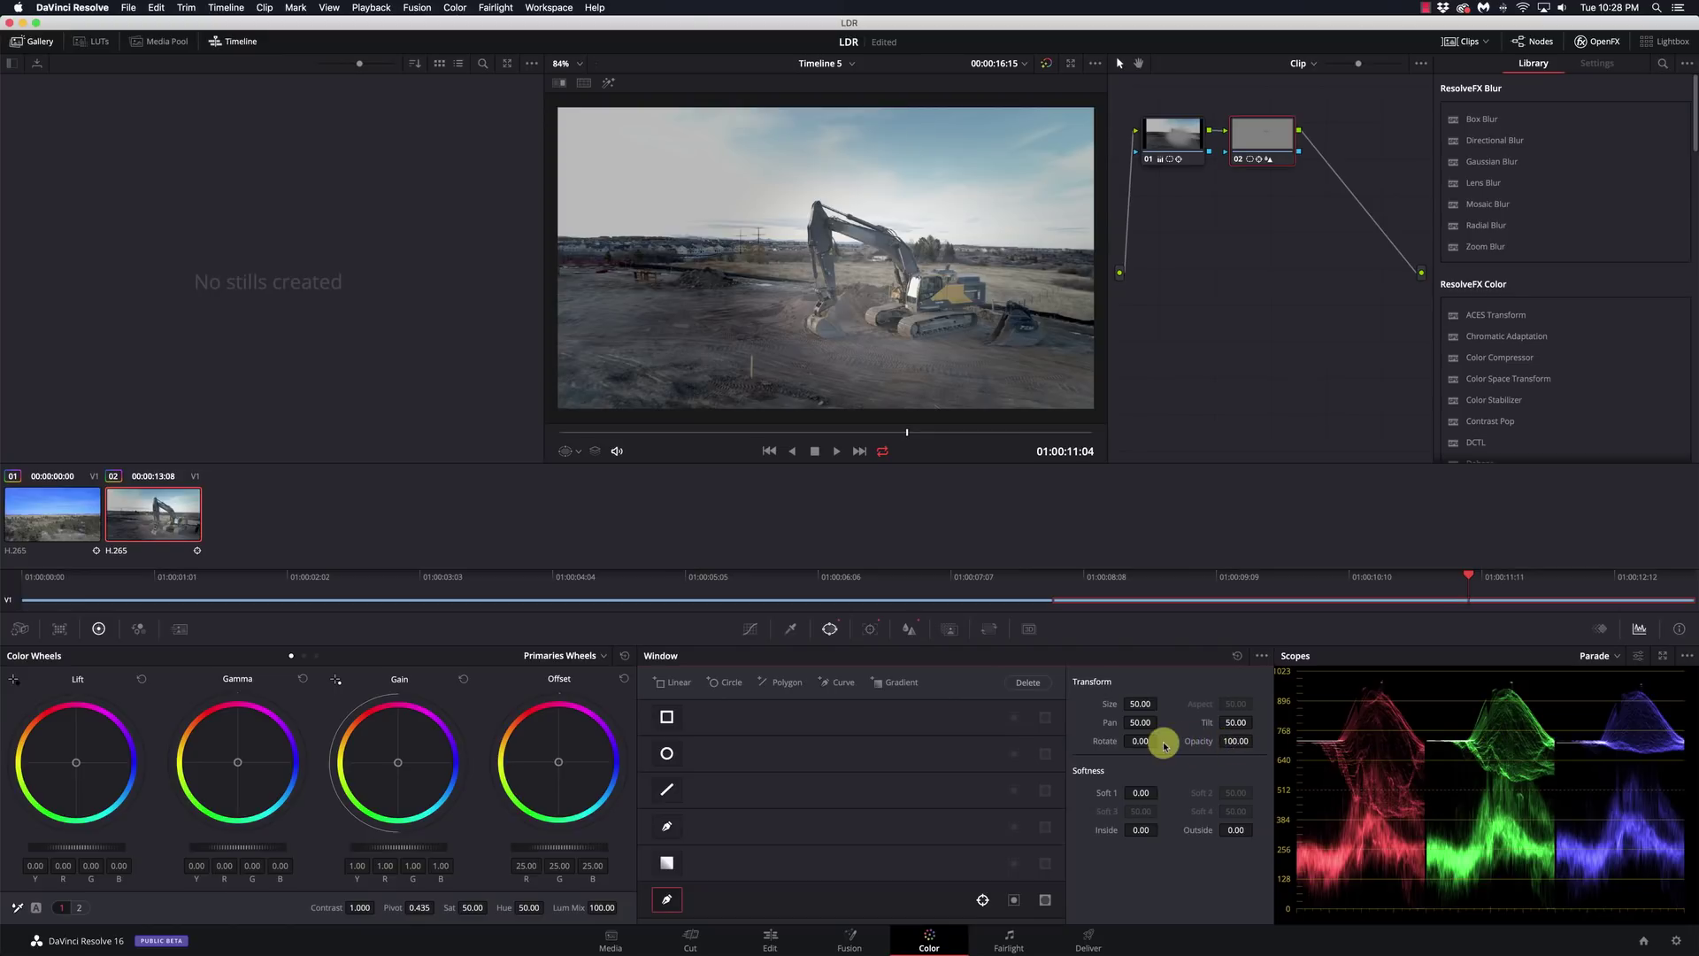
Add a linear window over the sky left of the excavator and a circle window over the horizon right of its boom.
click(670, 686)
drag(823, 259, 715, 204)
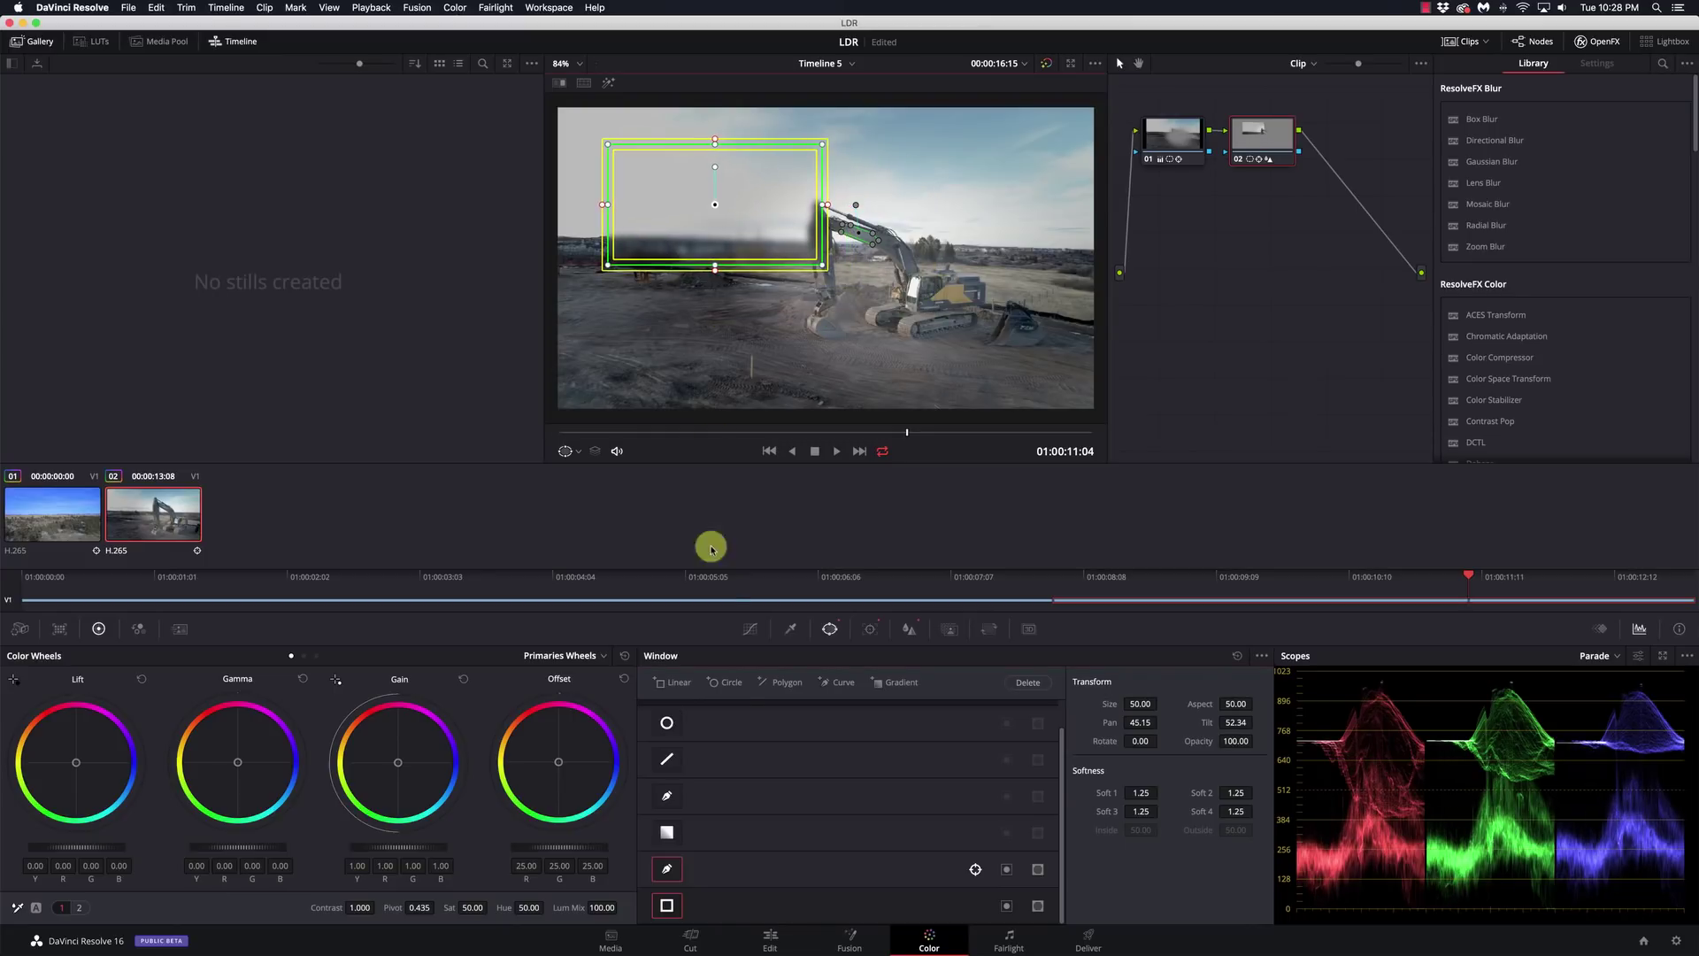
click(727, 683)
drag(827, 259, 971, 210)
Add a polygon window and reshape its corners into a slanted quadrilateral on the ground left of the excavator.
click(790, 682)
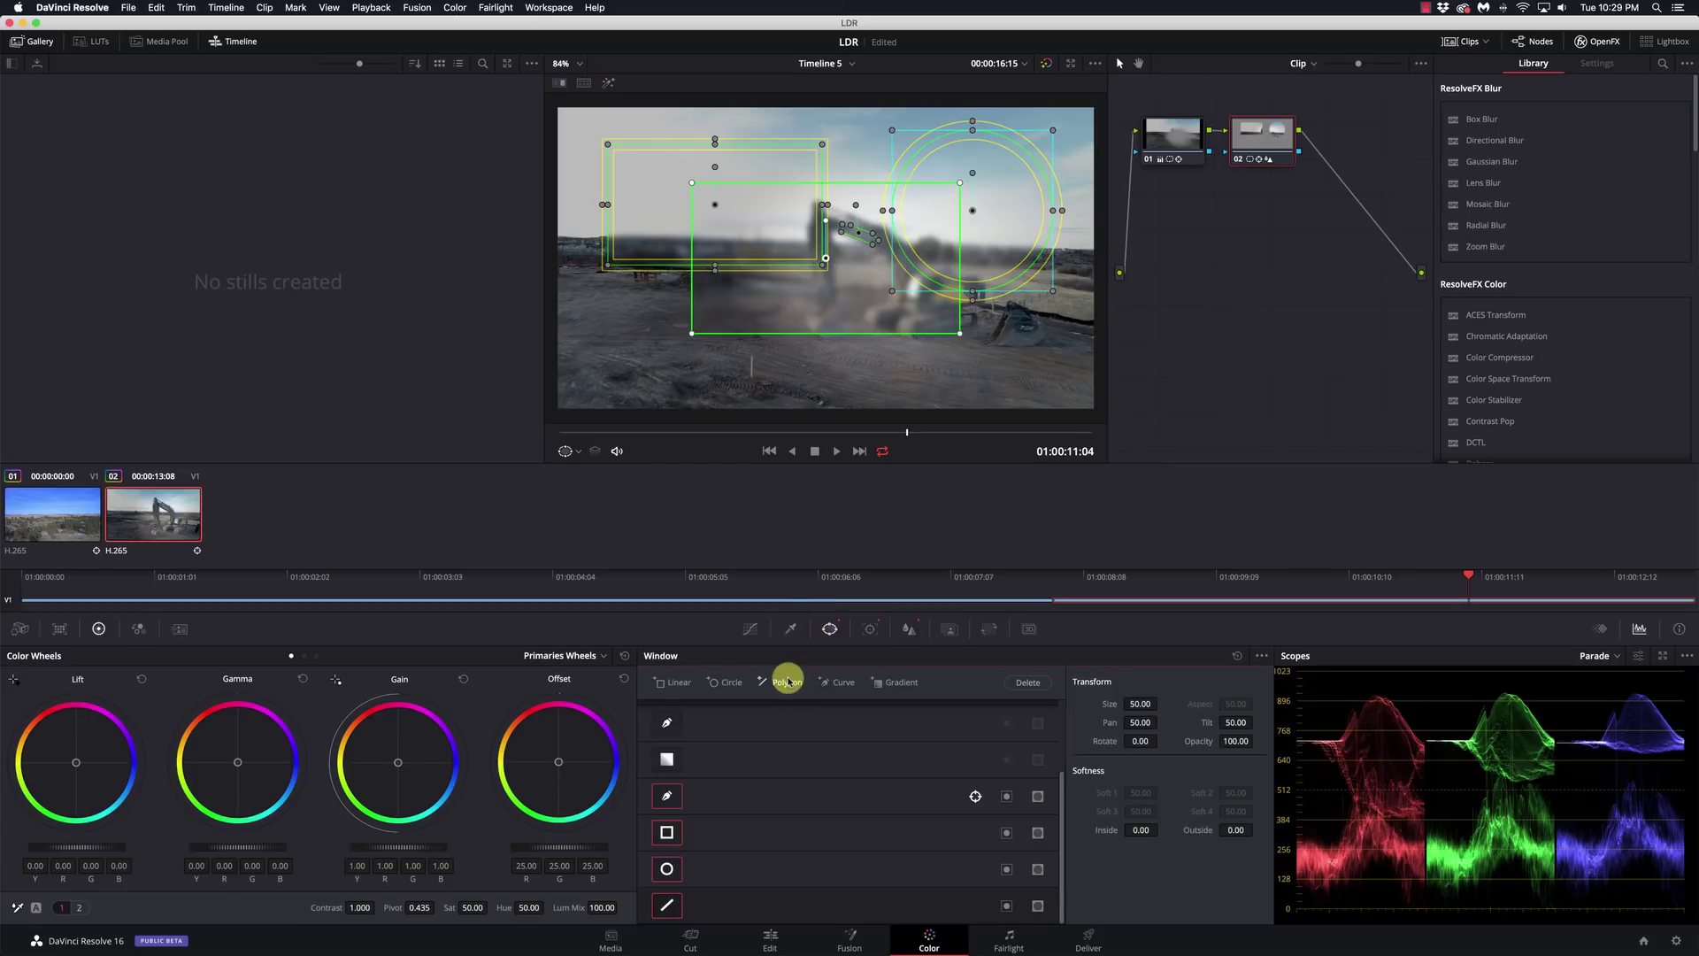
drag(831, 261, 785, 300)
drag(857, 245, 812, 316)
drag(589, 241, 653, 295)
drag(810, 315, 776, 299)
drag(857, 394, 768, 394)
Draw a closed, rounded curve window on the ground in front of the excavator's tracks and nudge one of its points.
click(839, 684)
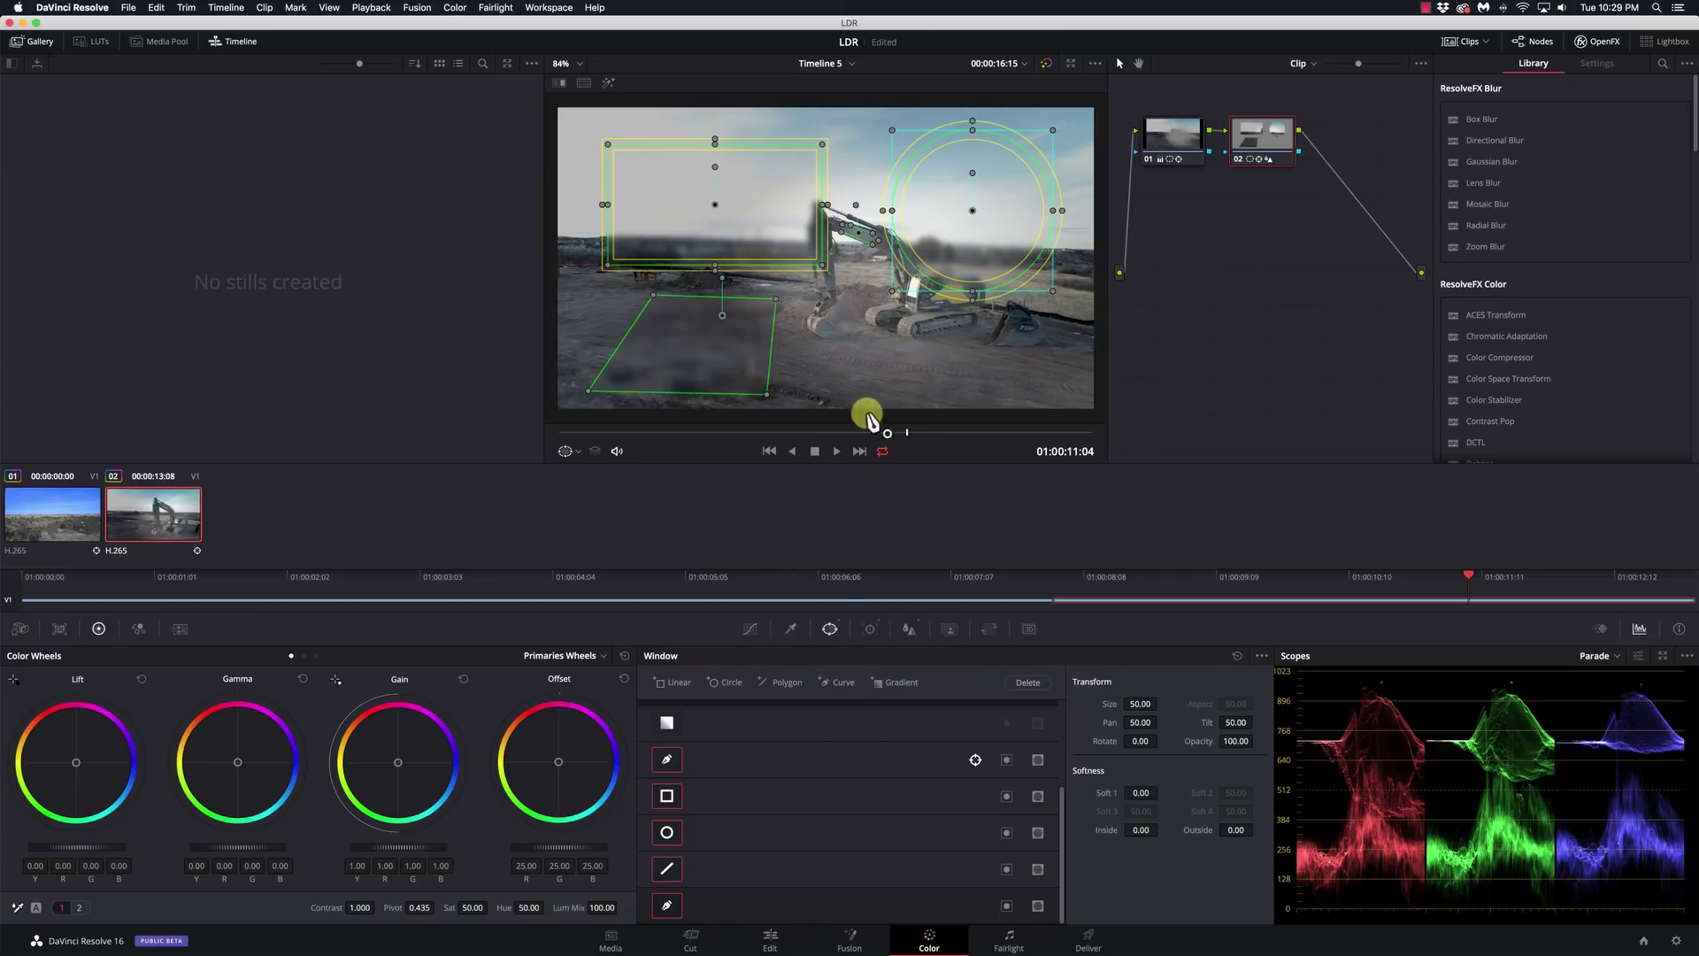
click(814, 373)
drag(834, 320, 856, 329)
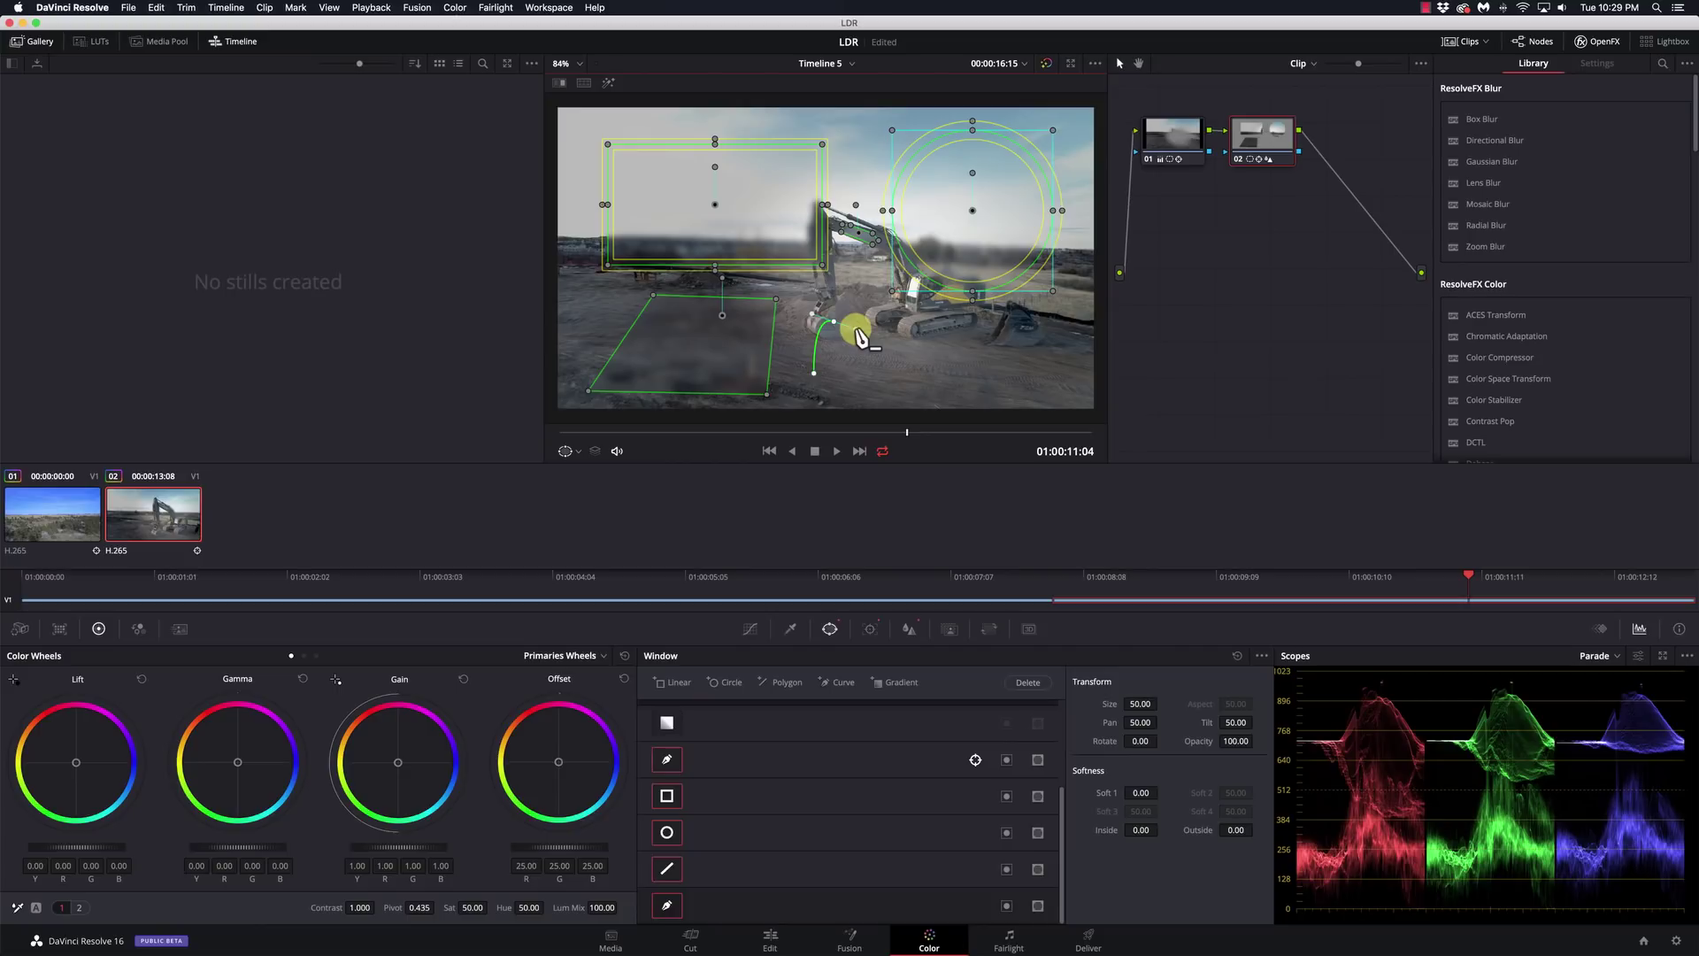
drag(861, 322, 980, 341)
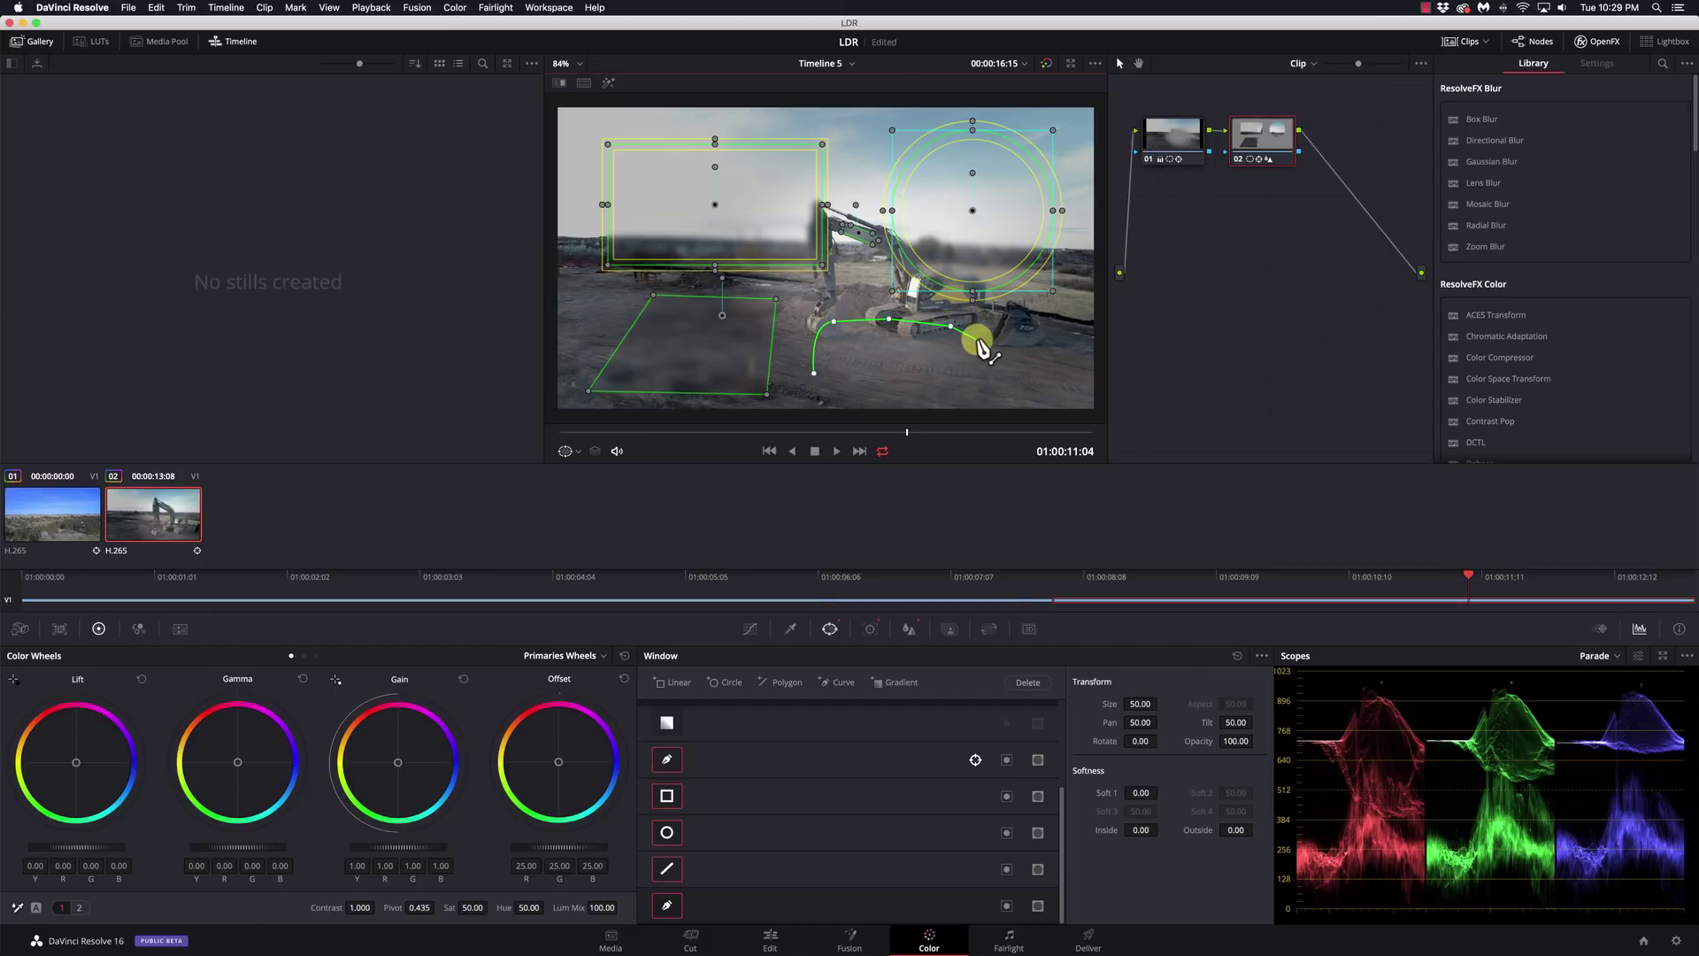
click(977, 340)
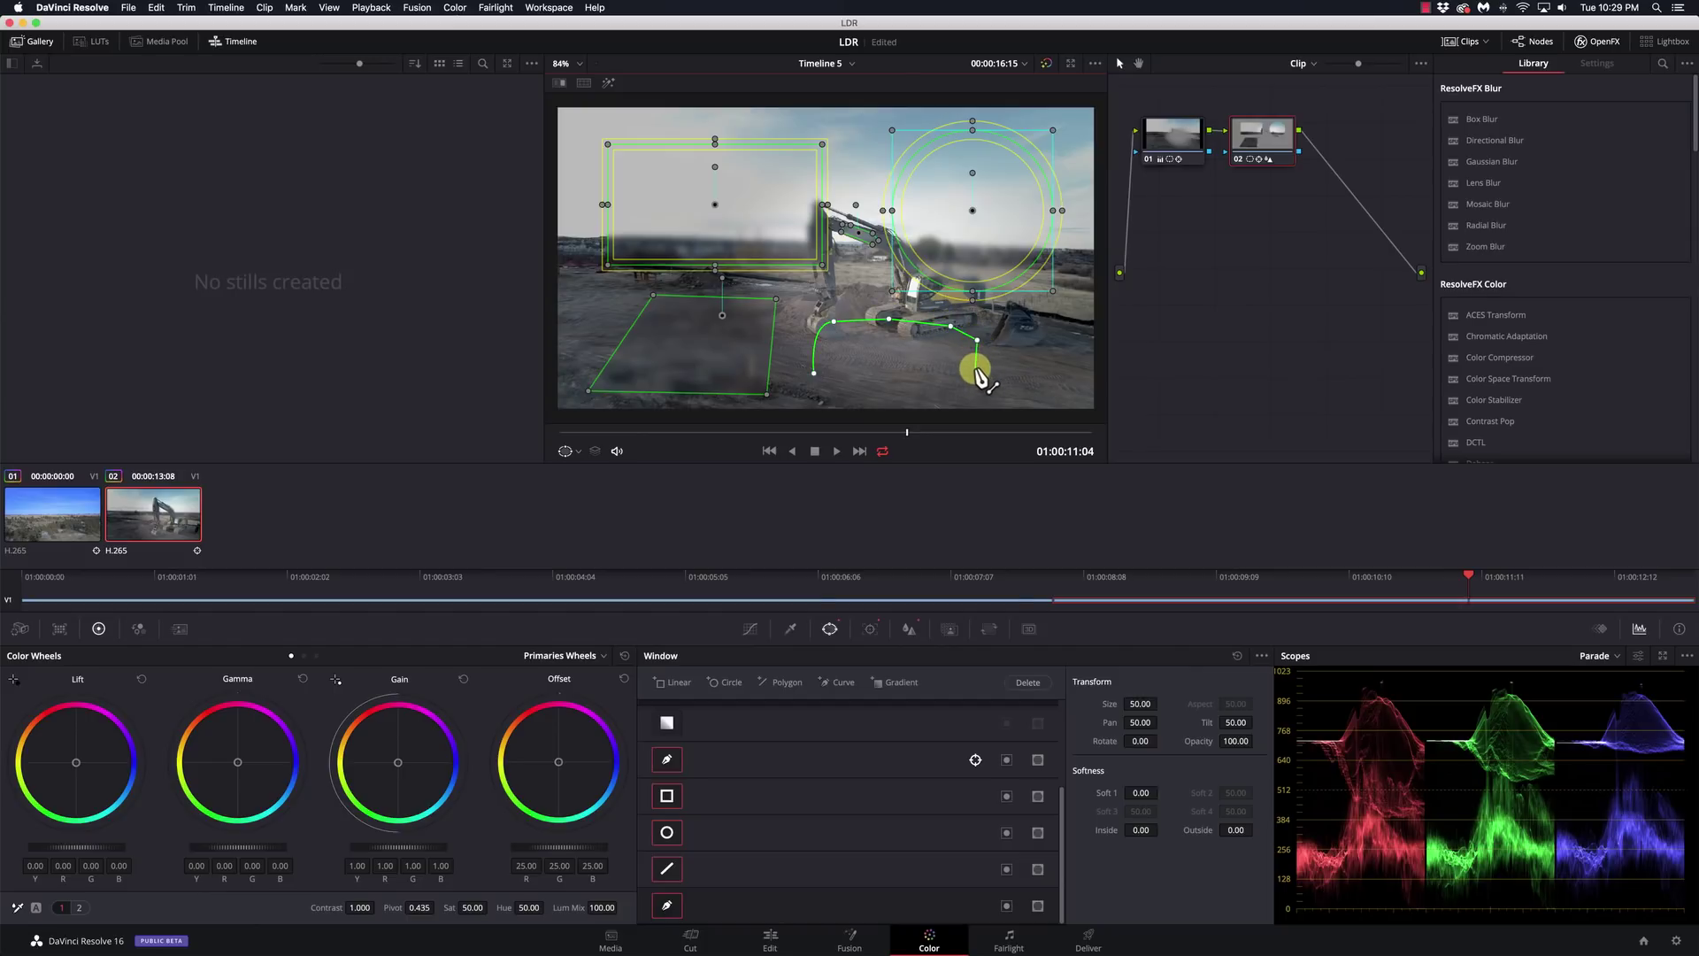
drag(977, 370, 946, 383)
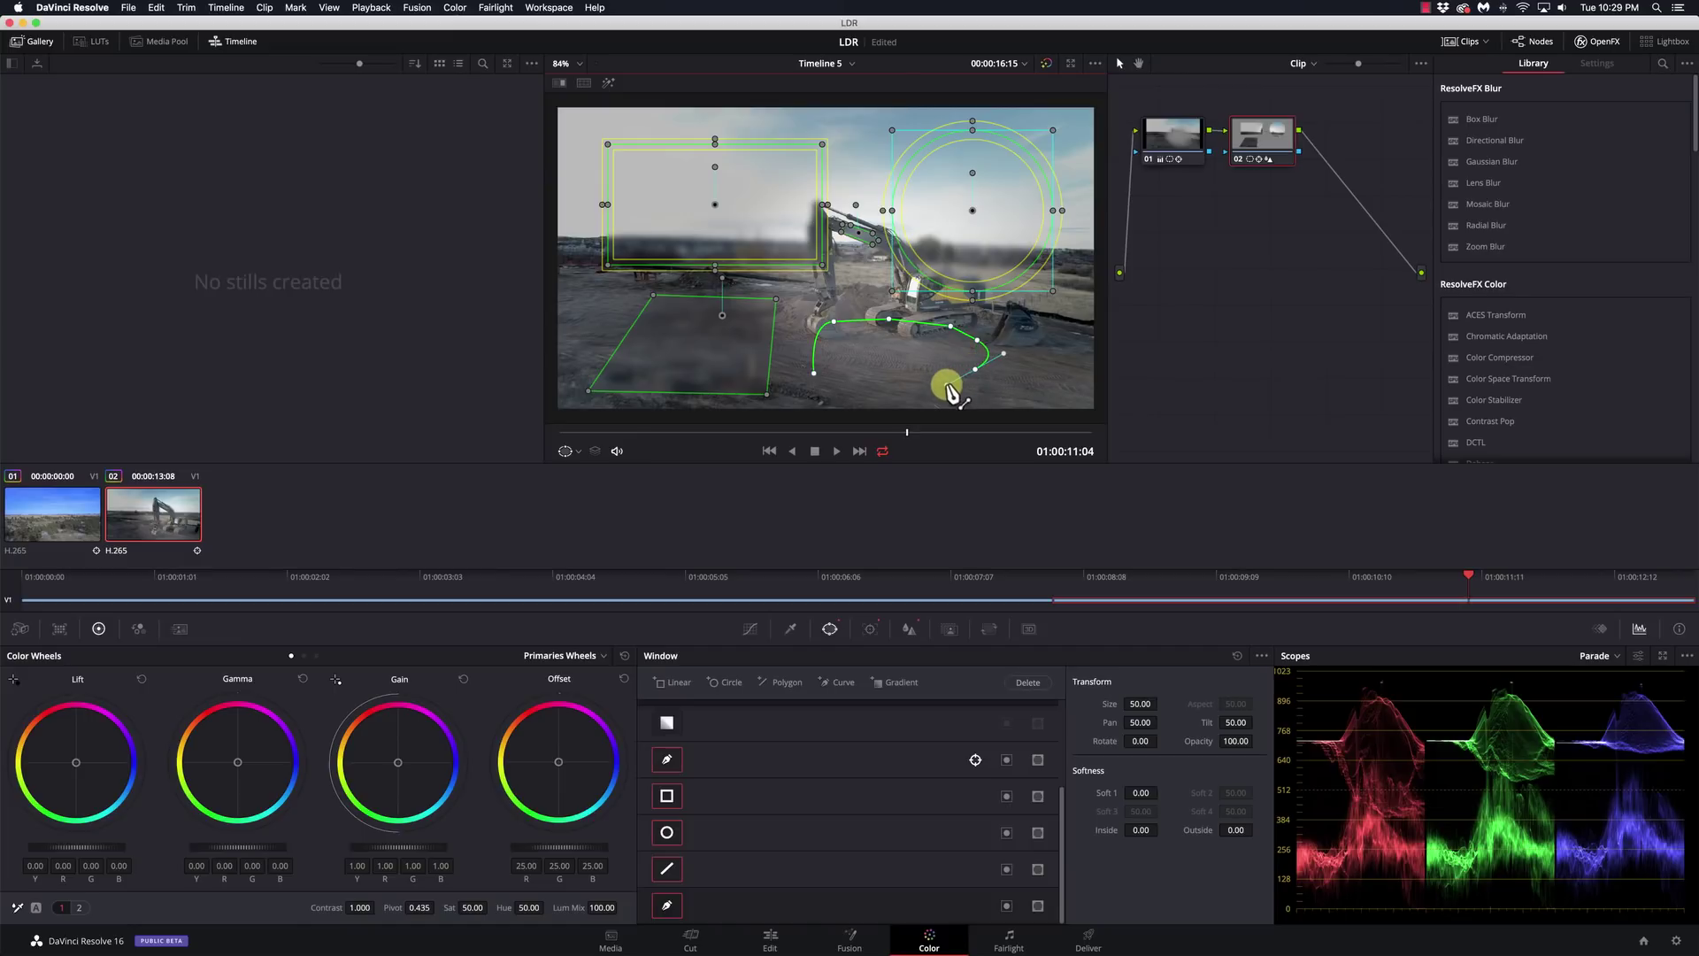
click(815, 374)
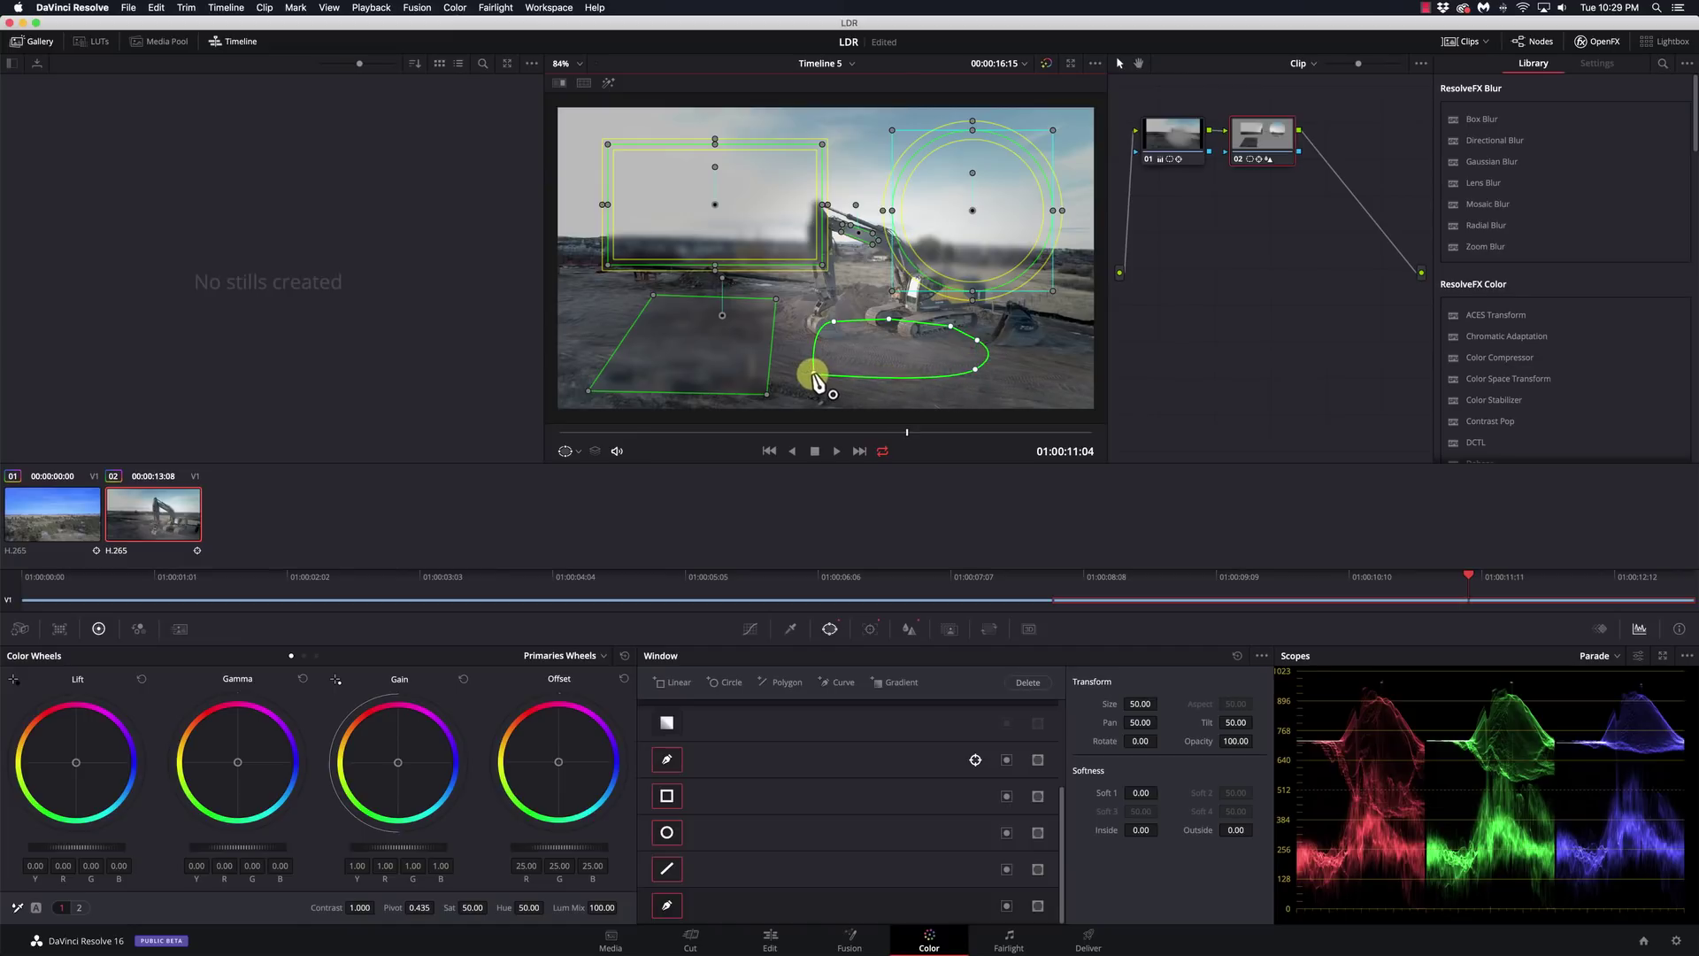
click(978, 342)
drag(978, 341, 979, 338)
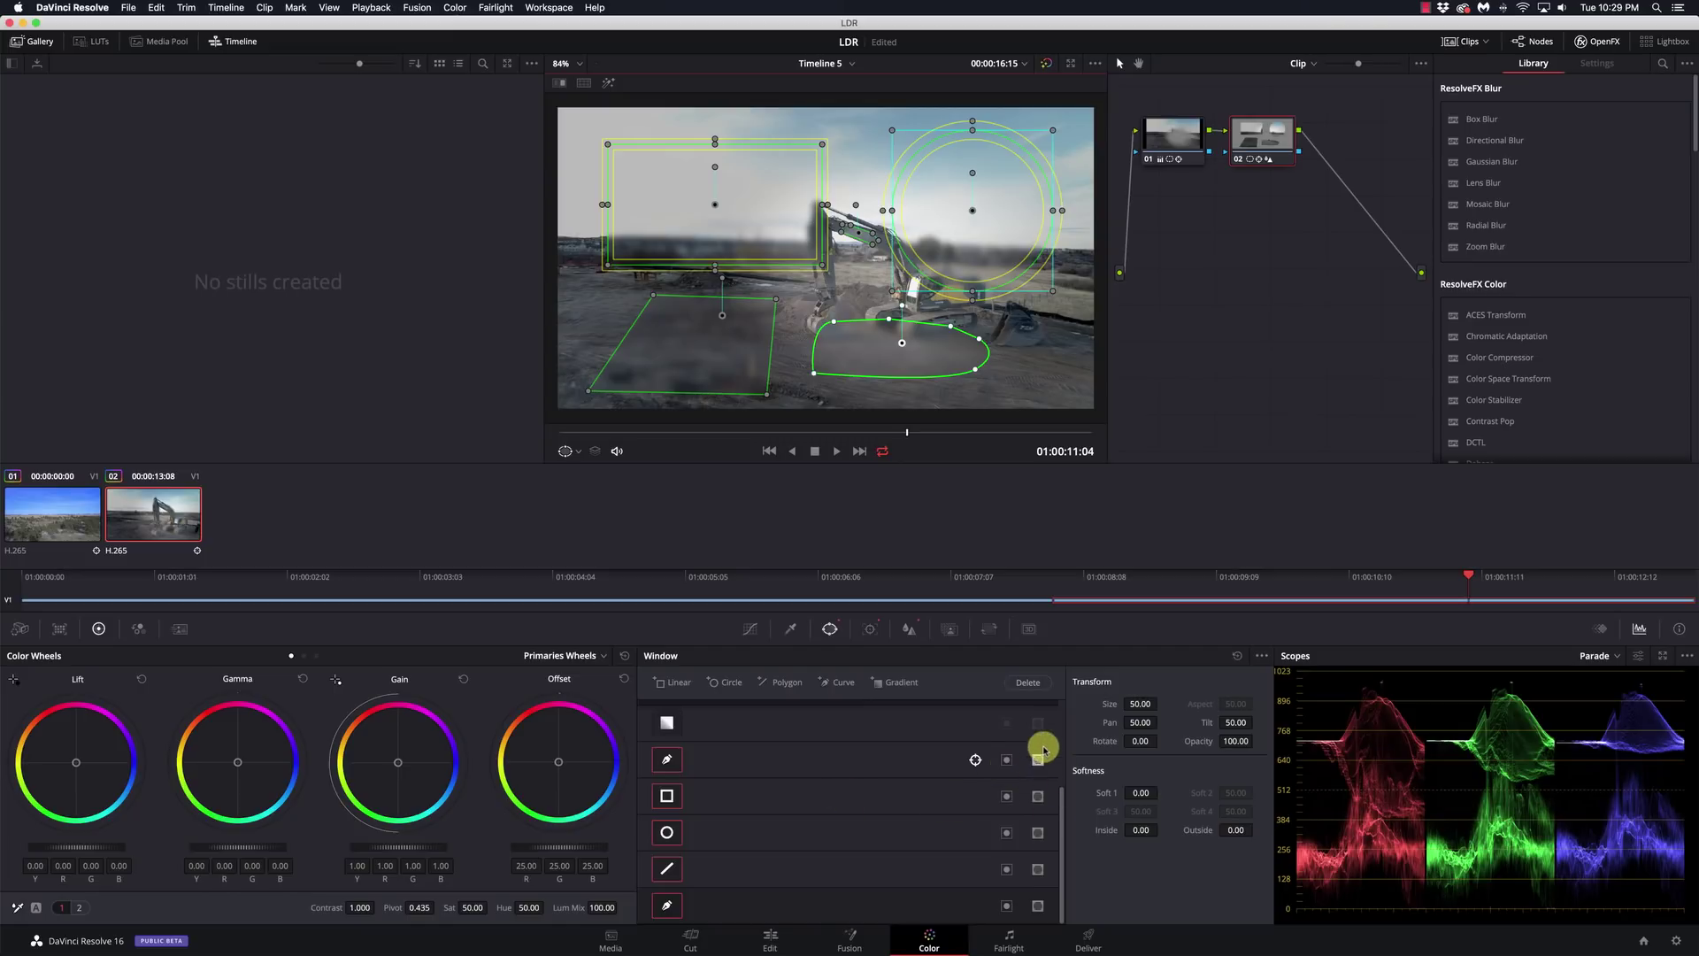
Delete all added windows from node 02: both curve windows, the polygon, the linear window and the circle.
click(1029, 684)
click(1028, 683)
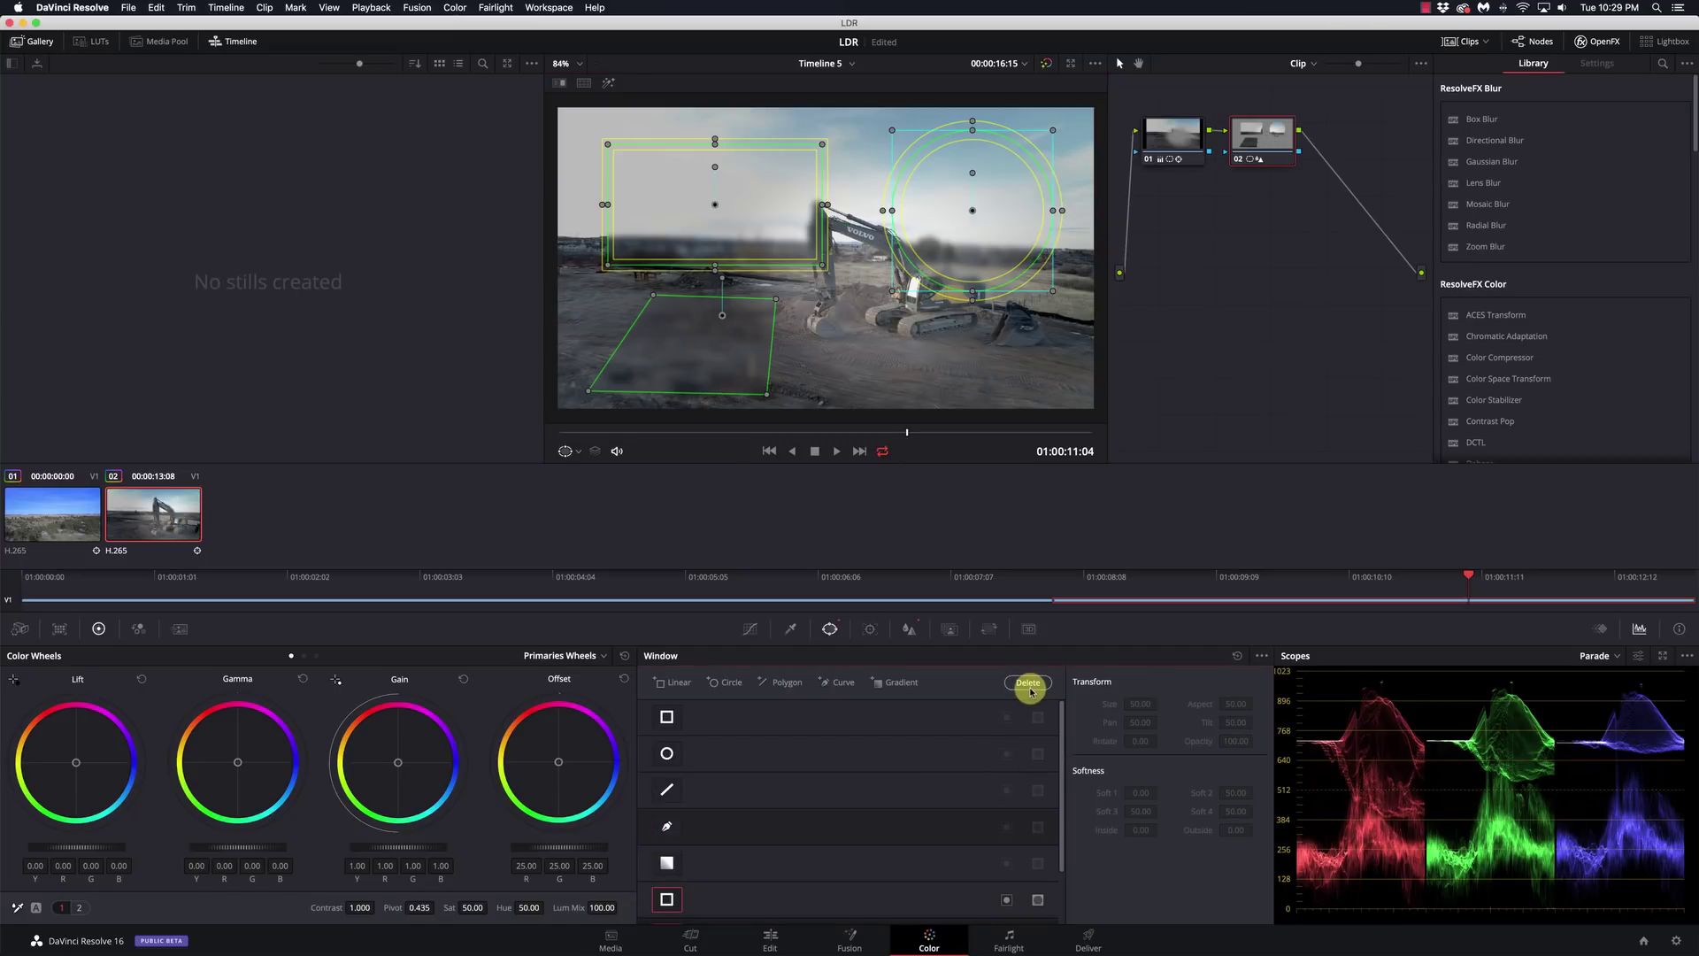
click(978, 509)
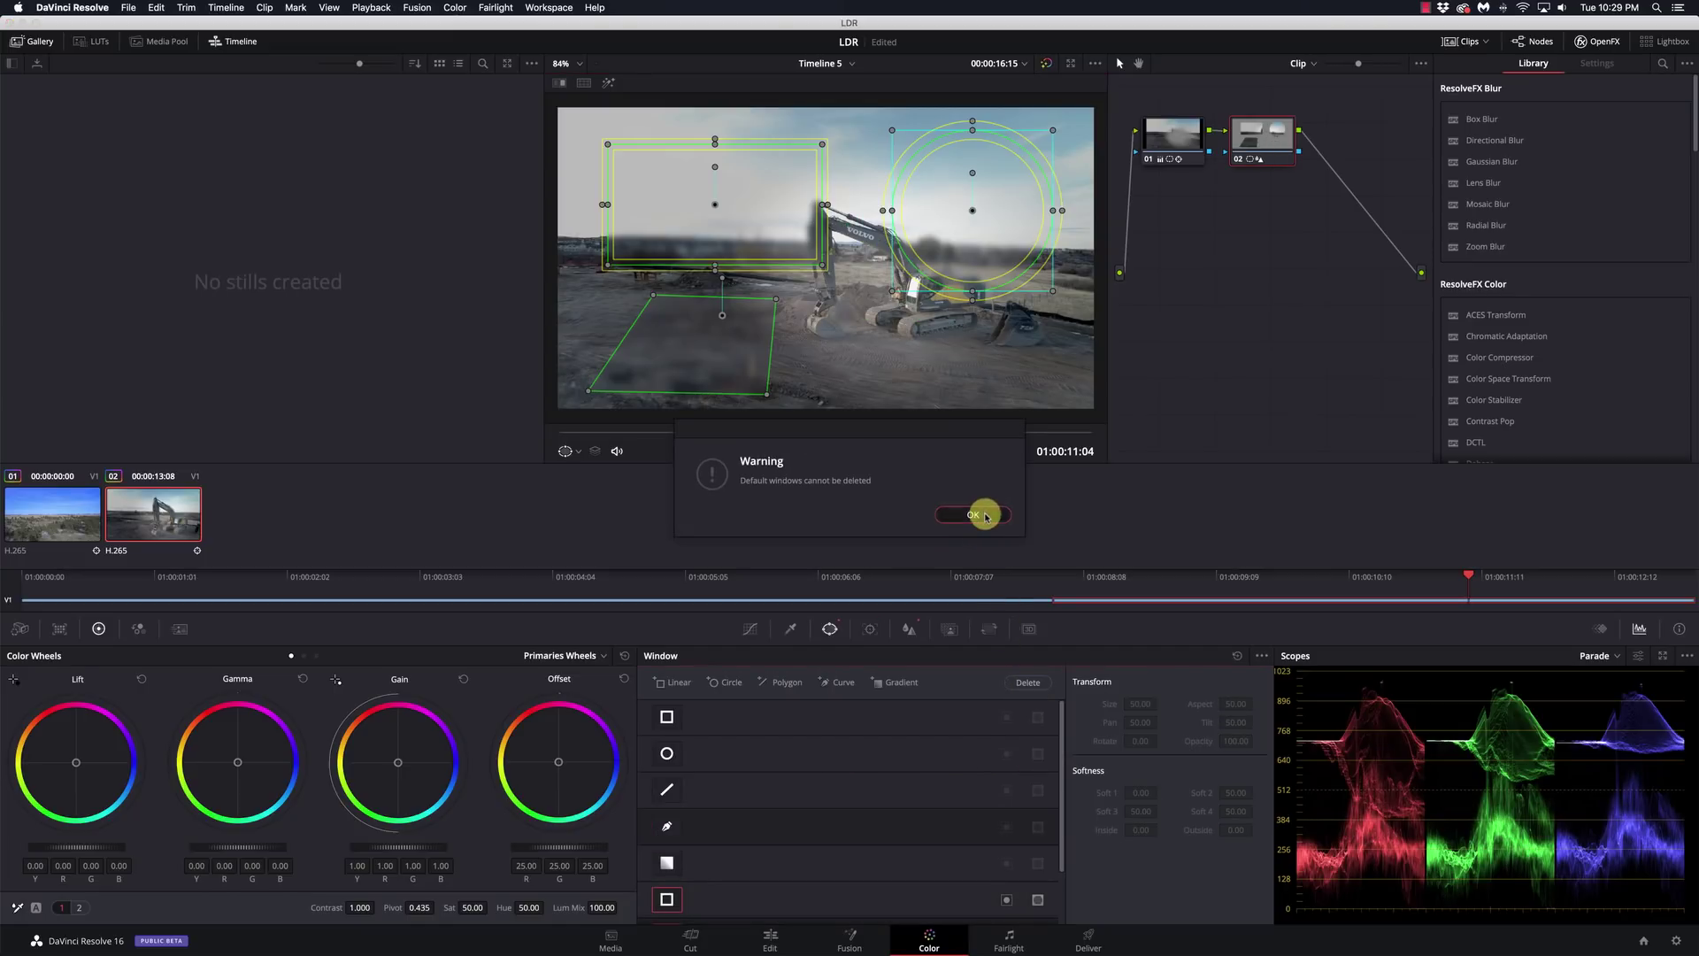
click(749, 370)
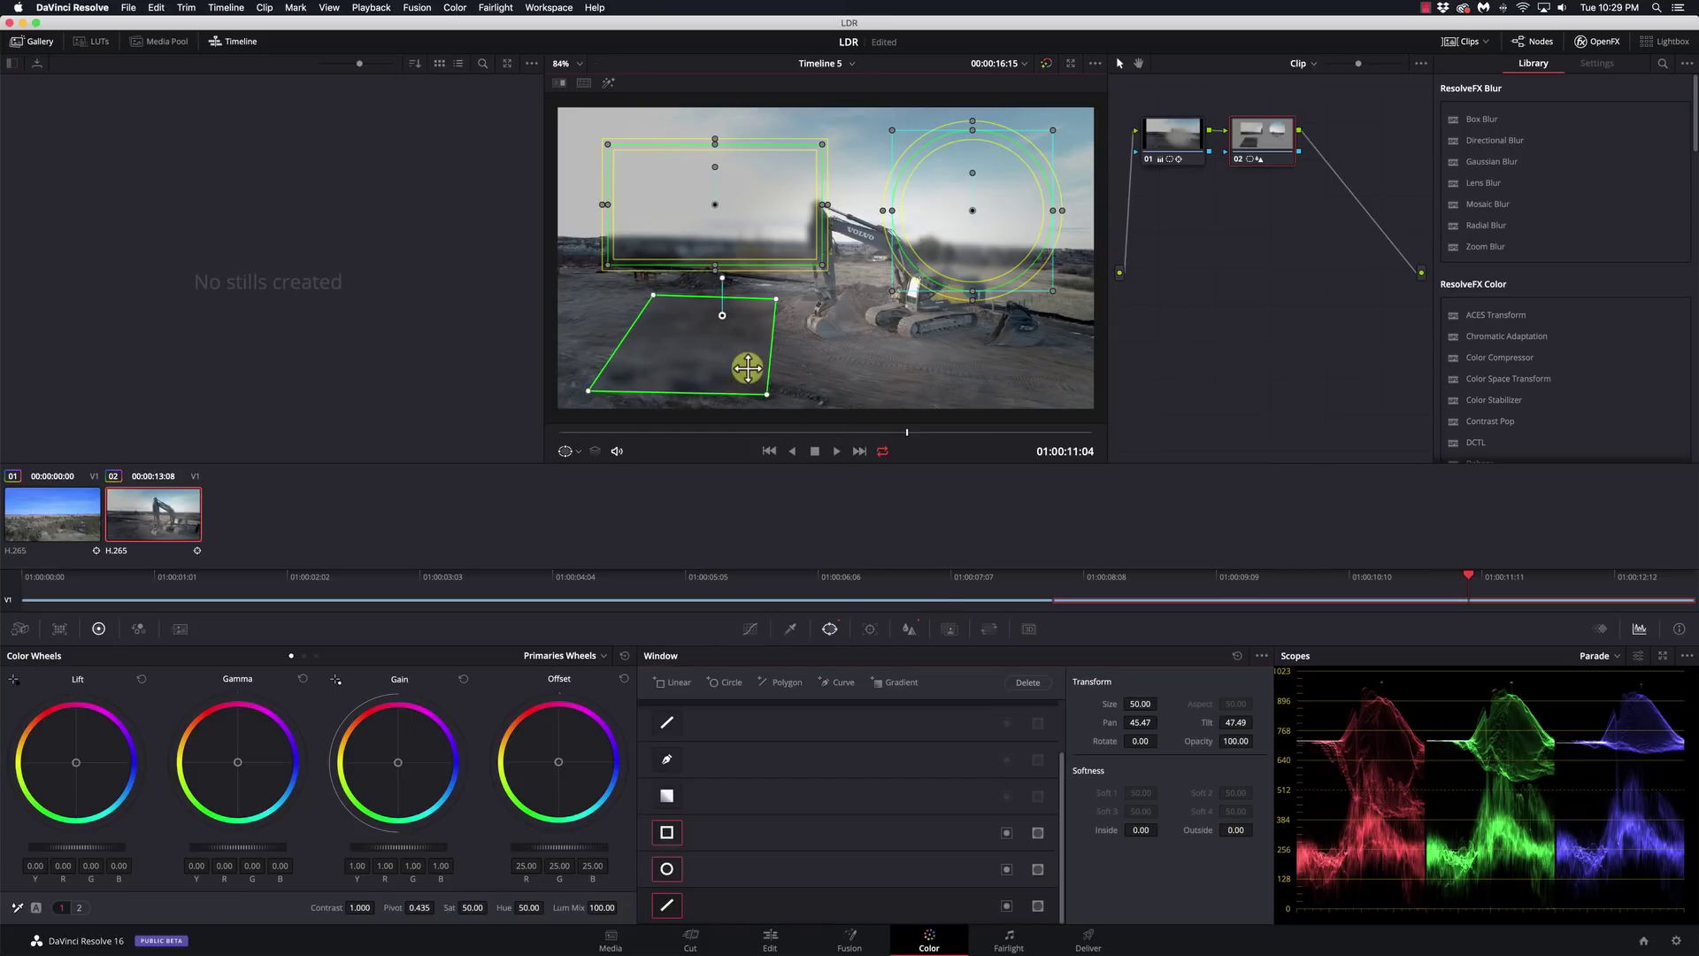
click(1028, 684)
click(761, 235)
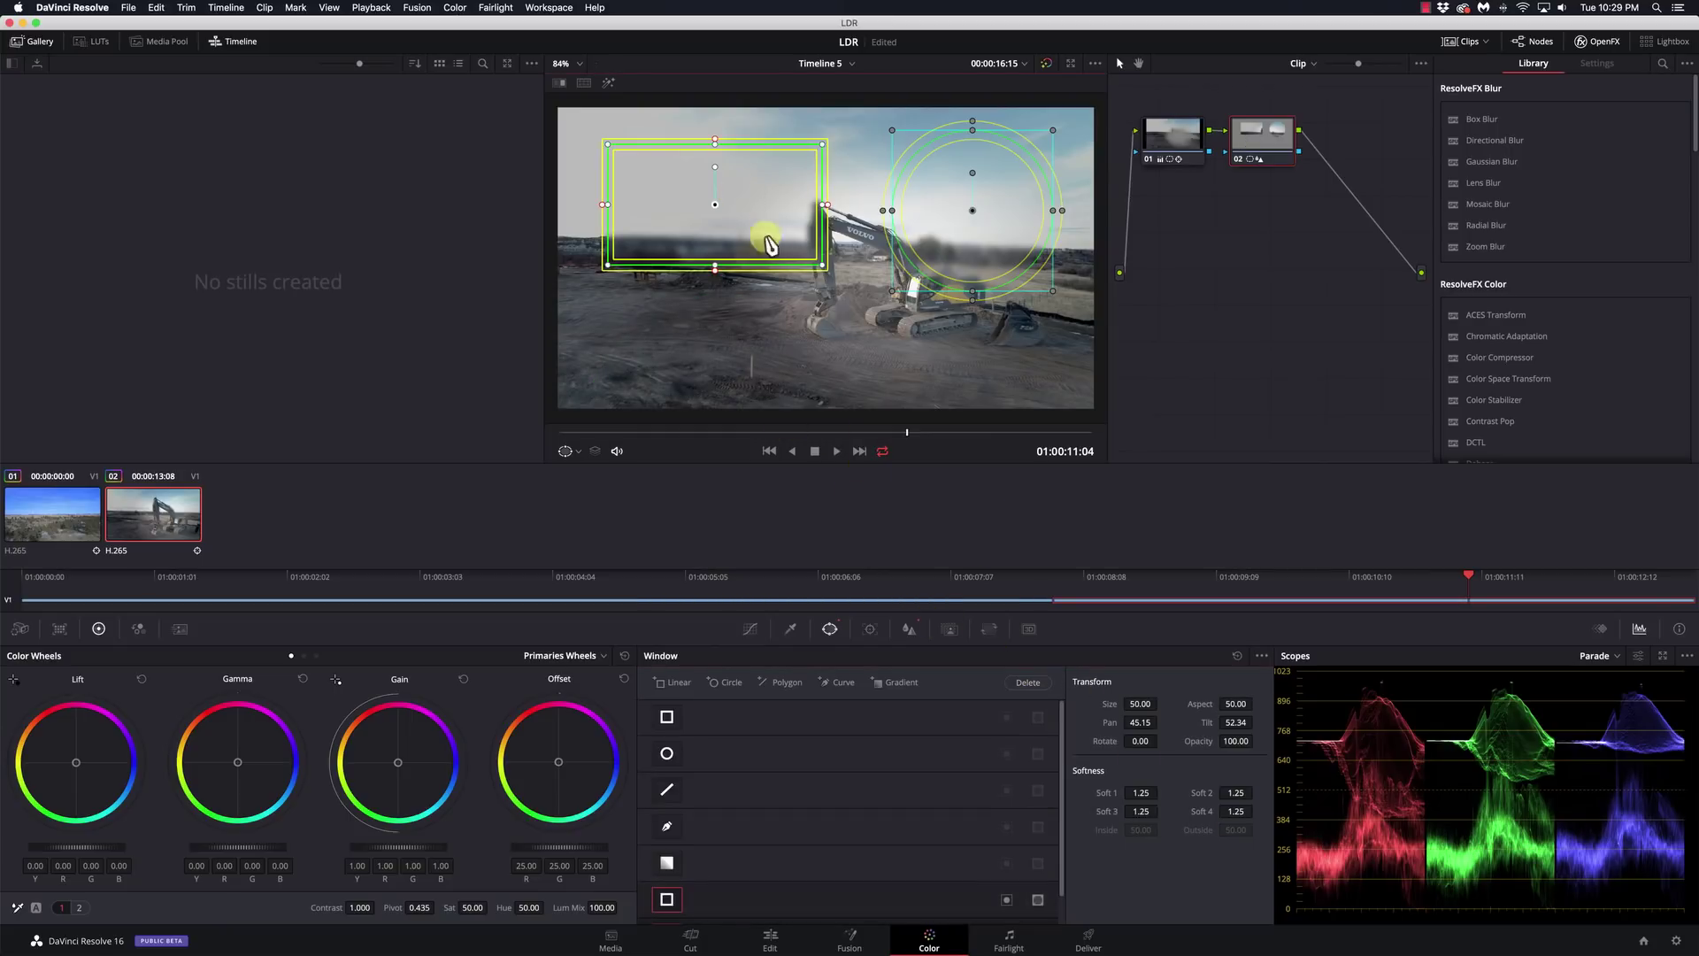
click(1038, 684)
click(972, 215)
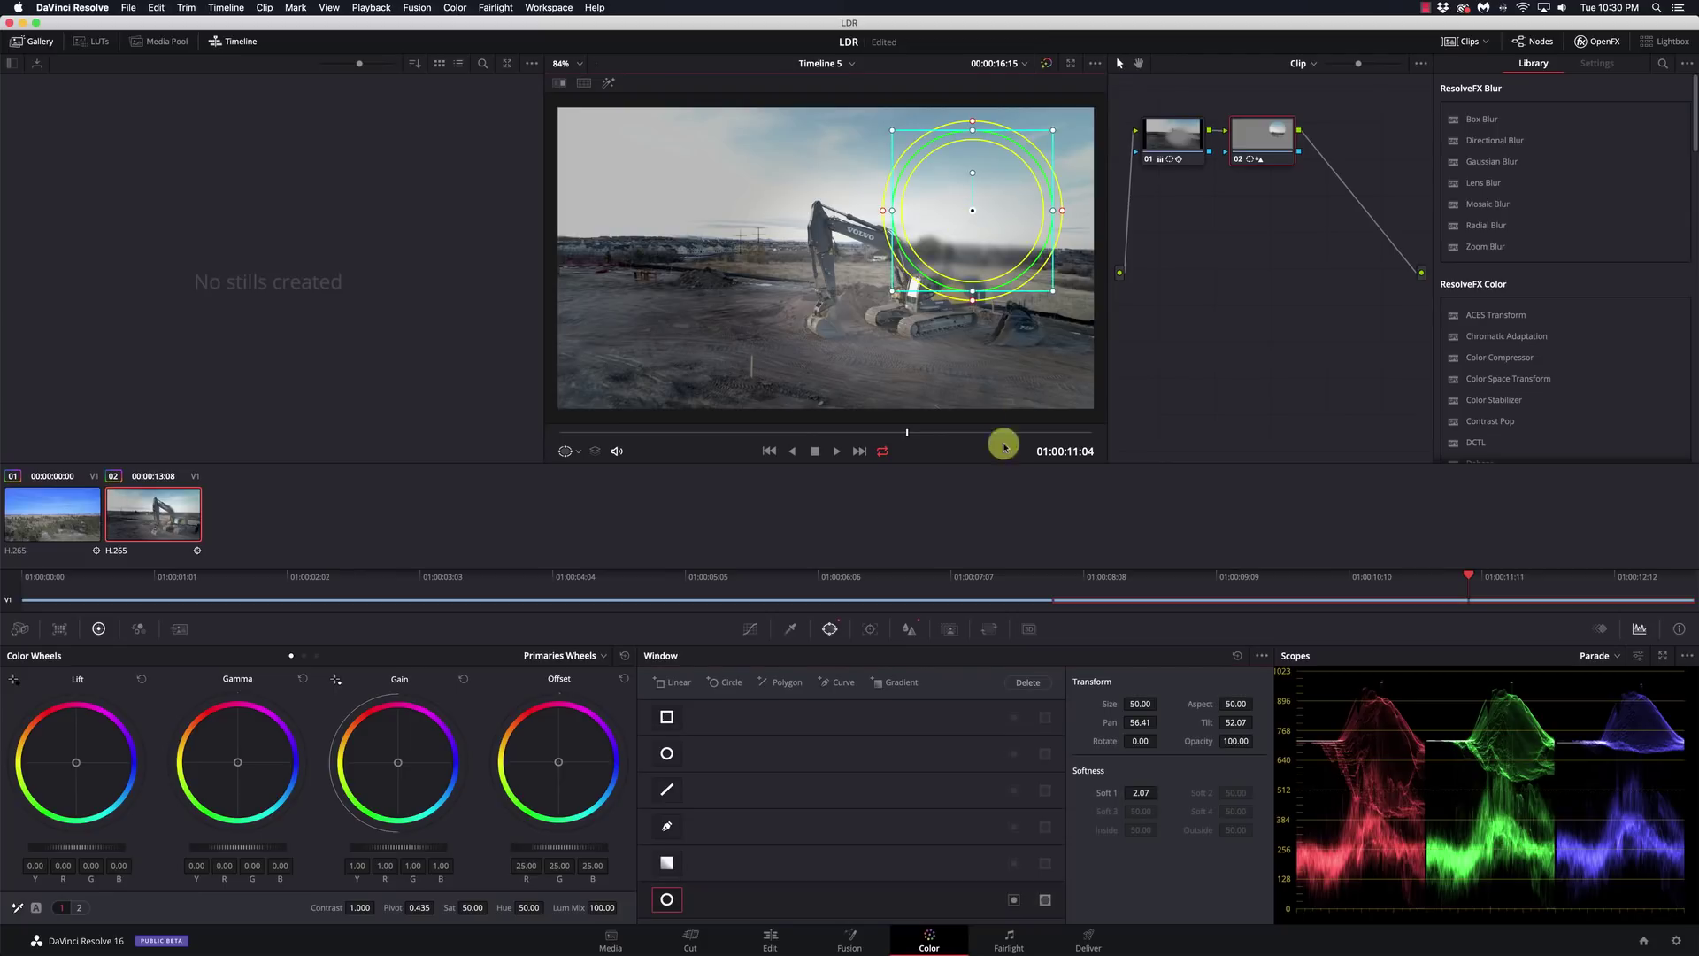
click(1029, 684)
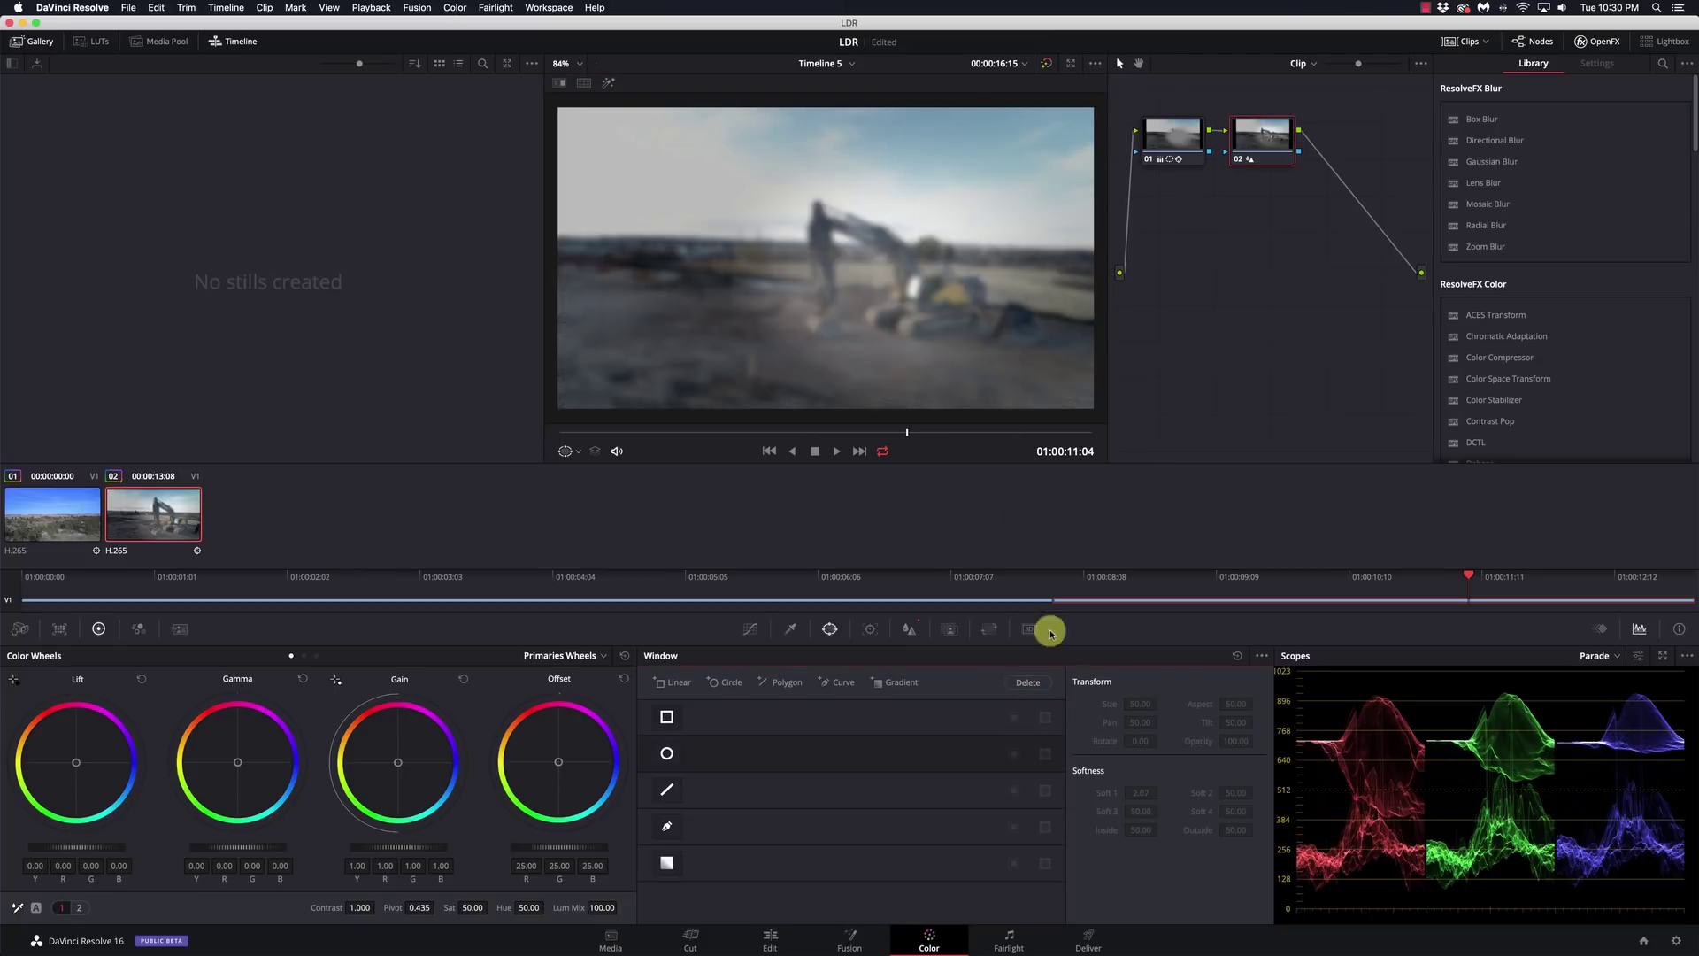
Set the viewer overlay to Power Window and reset node 02's grade.
click(578, 451)
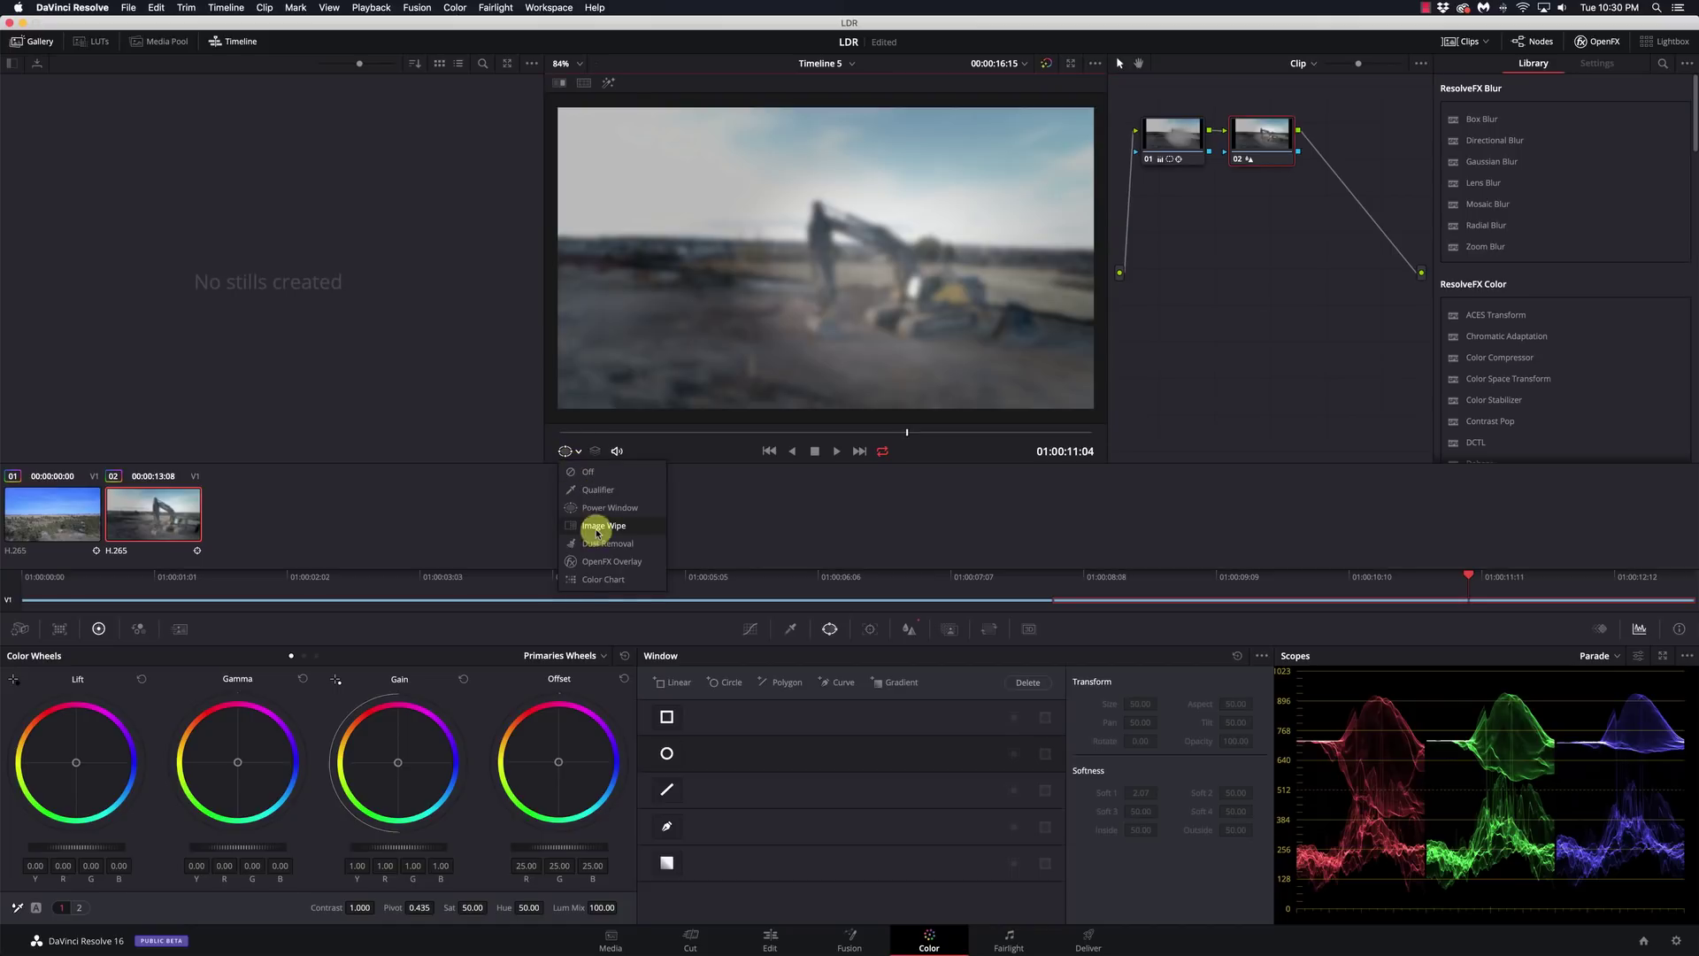
click(599, 509)
click(1269, 138)
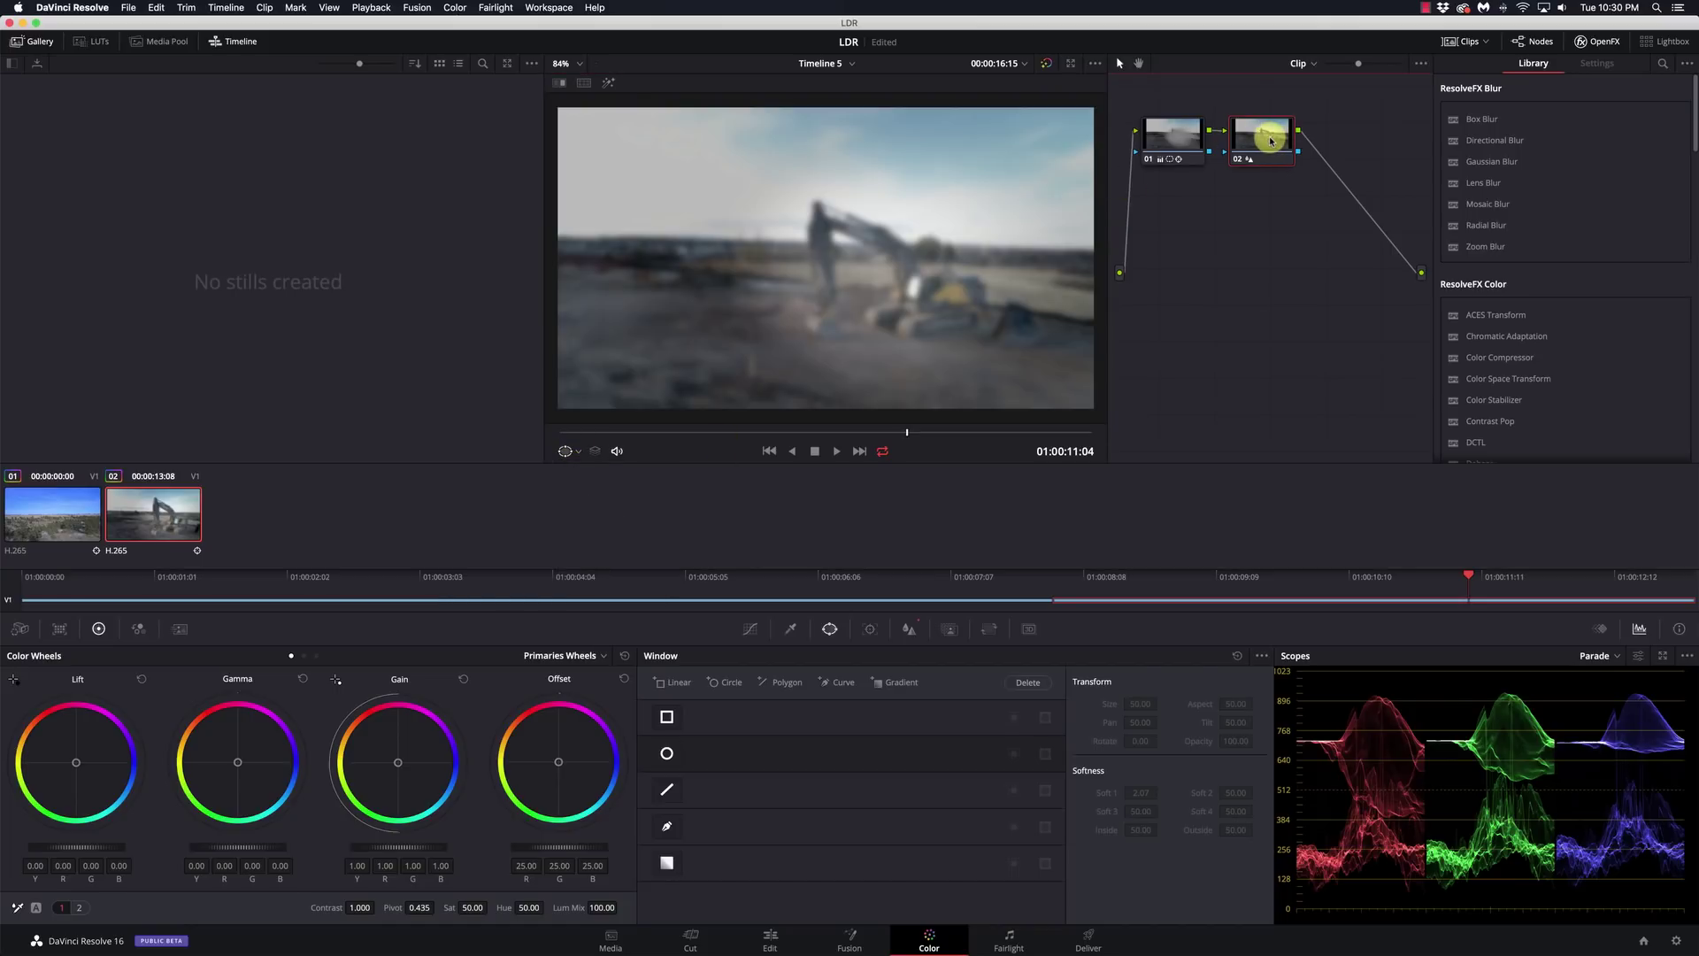
right_click(1257, 141)
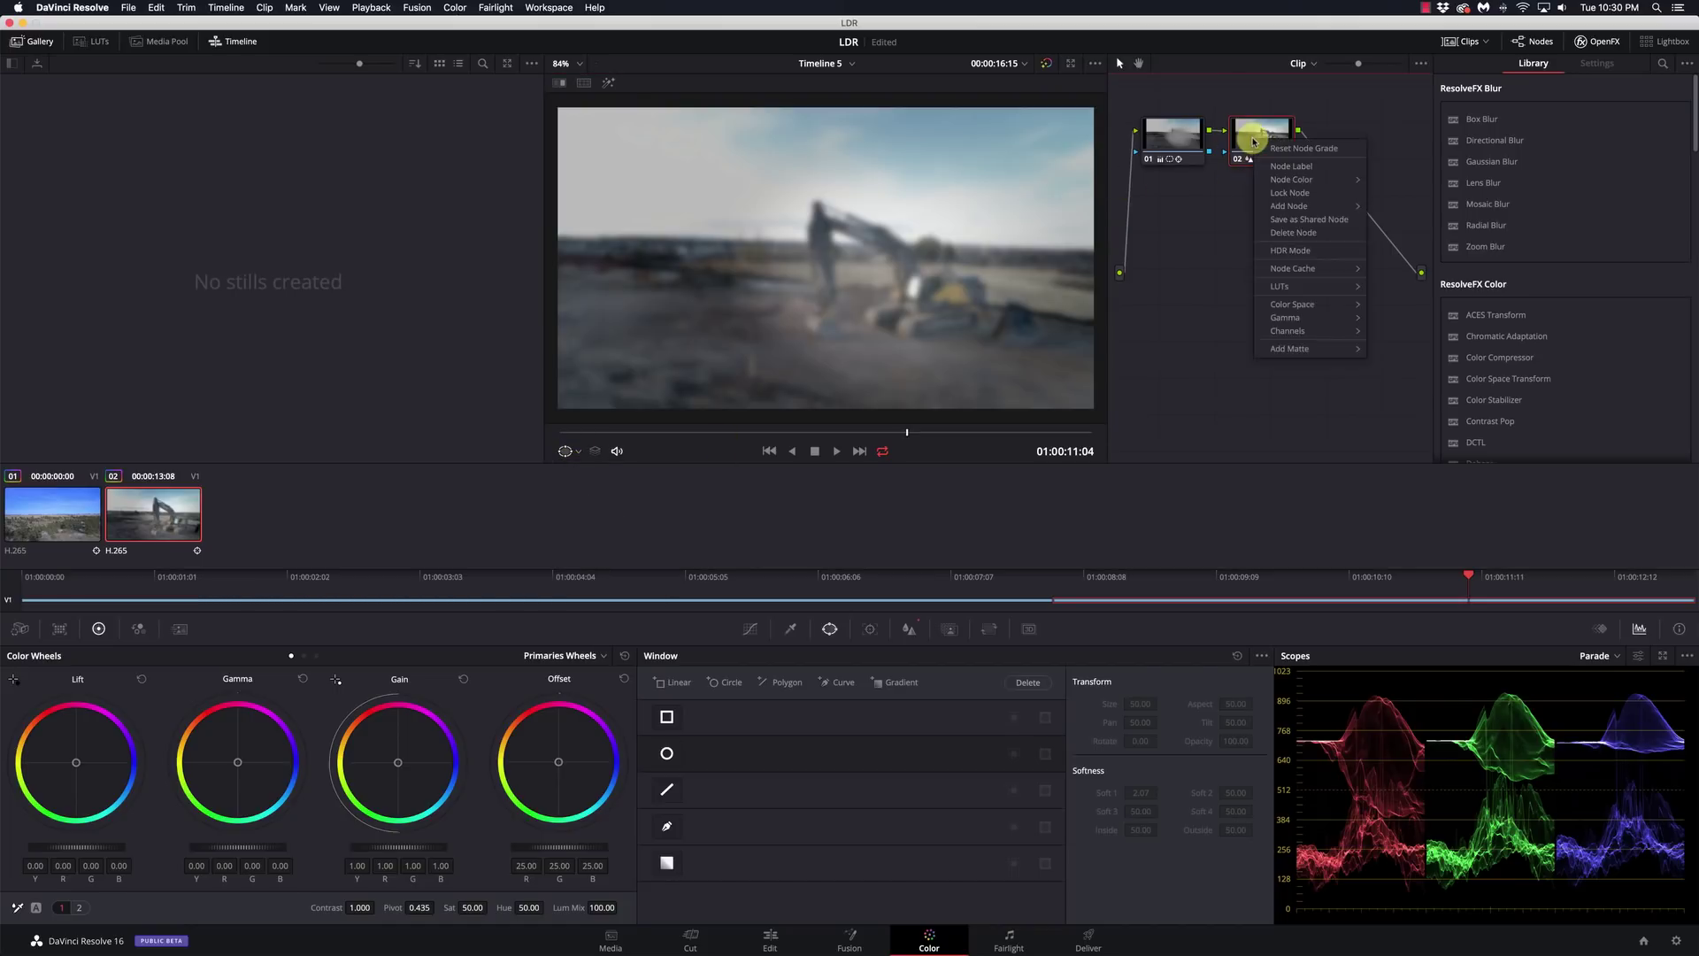
click(1272, 149)
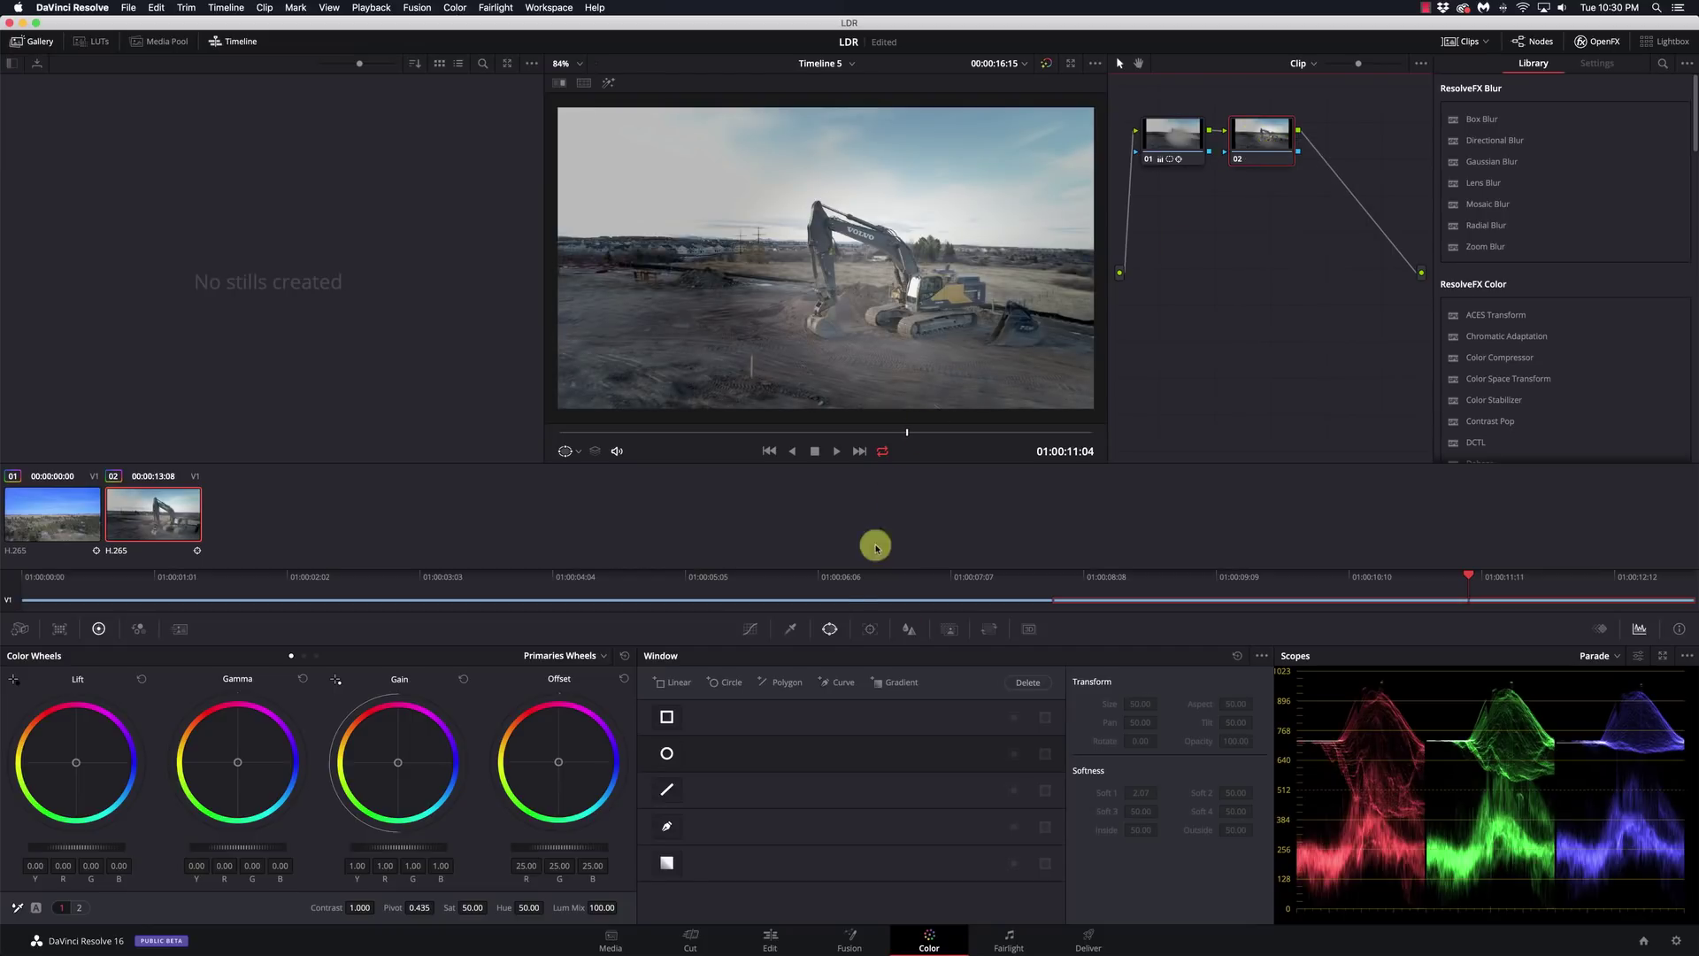
Draw a closed curve window in node 02 around the dark mound on the ground just right of the excavator.
click(1014, 304)
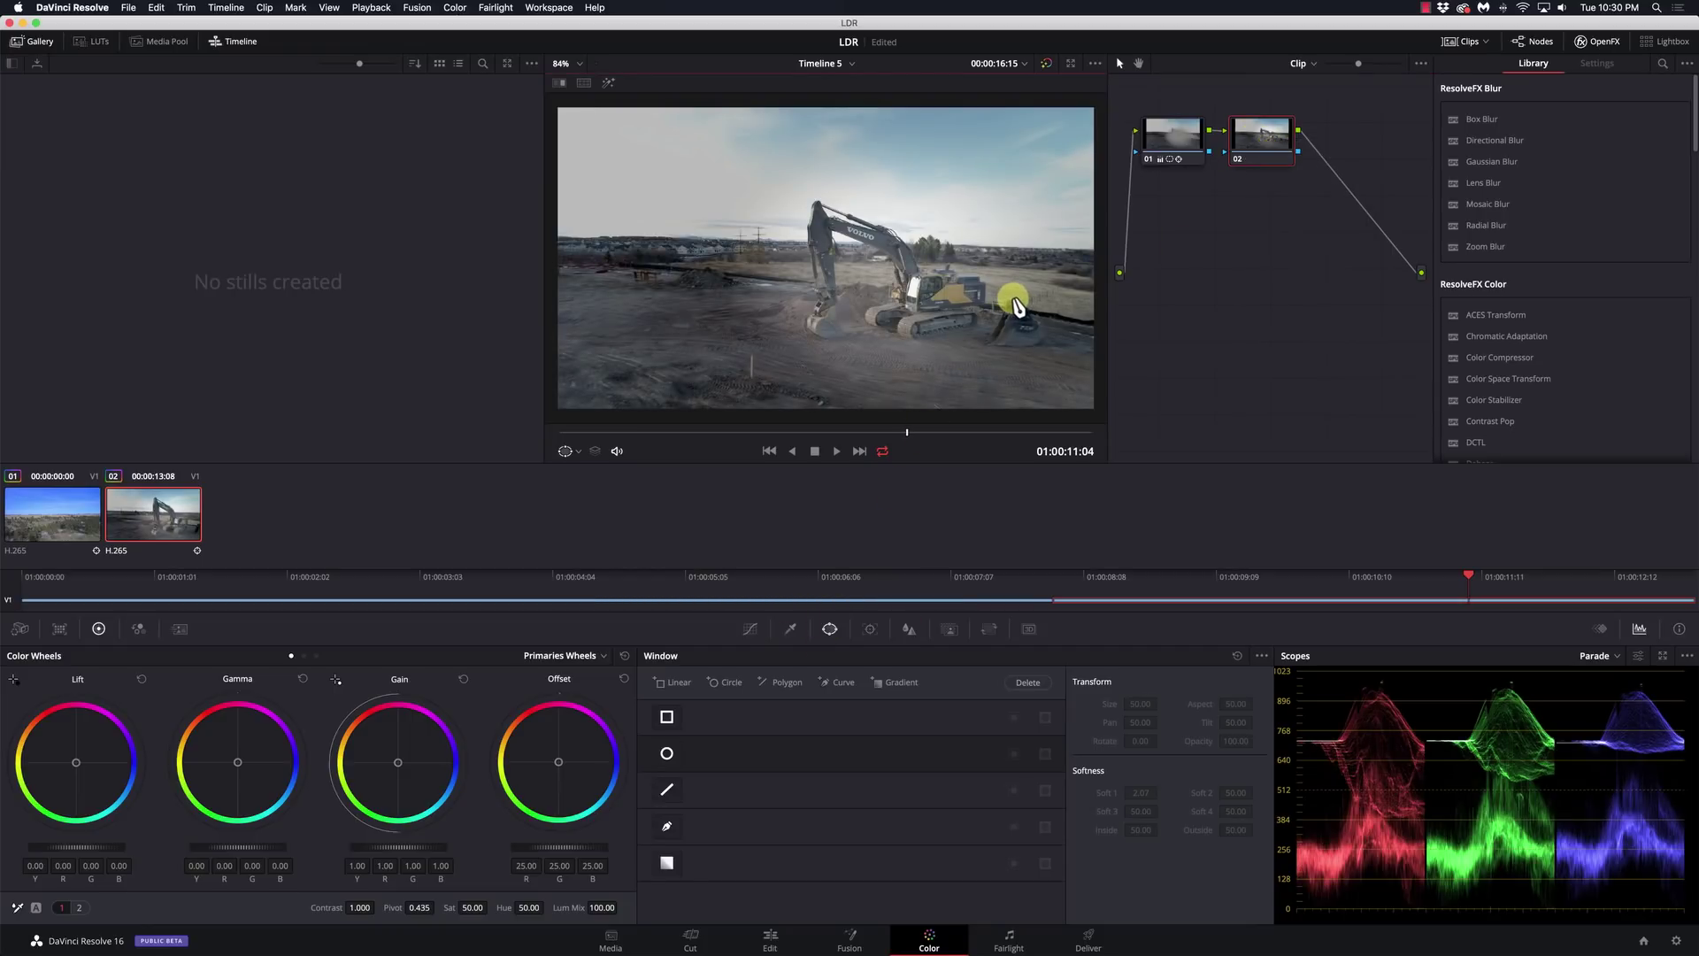
click(837, 682)
mouse_move(1048, 322)
mouse_down()
mouse_move(1023, 321)
mouse_move(1050, 347)
mouse_up()
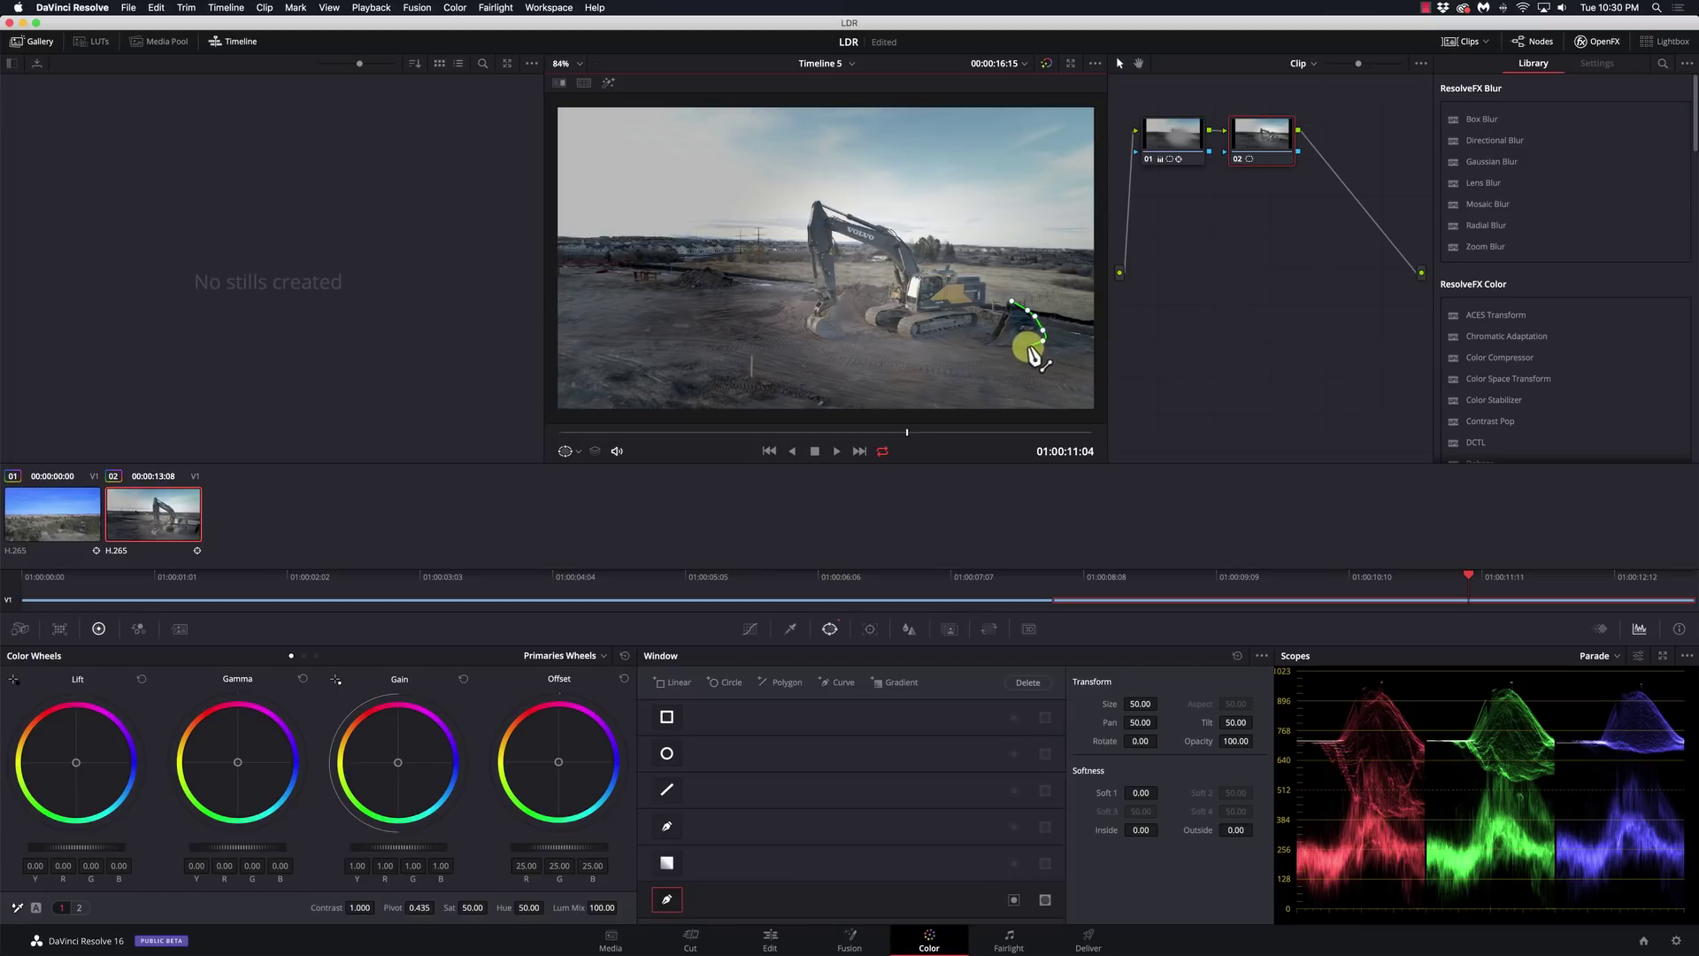
drag(1018, 348, 989, 342)
click(1011, 304)
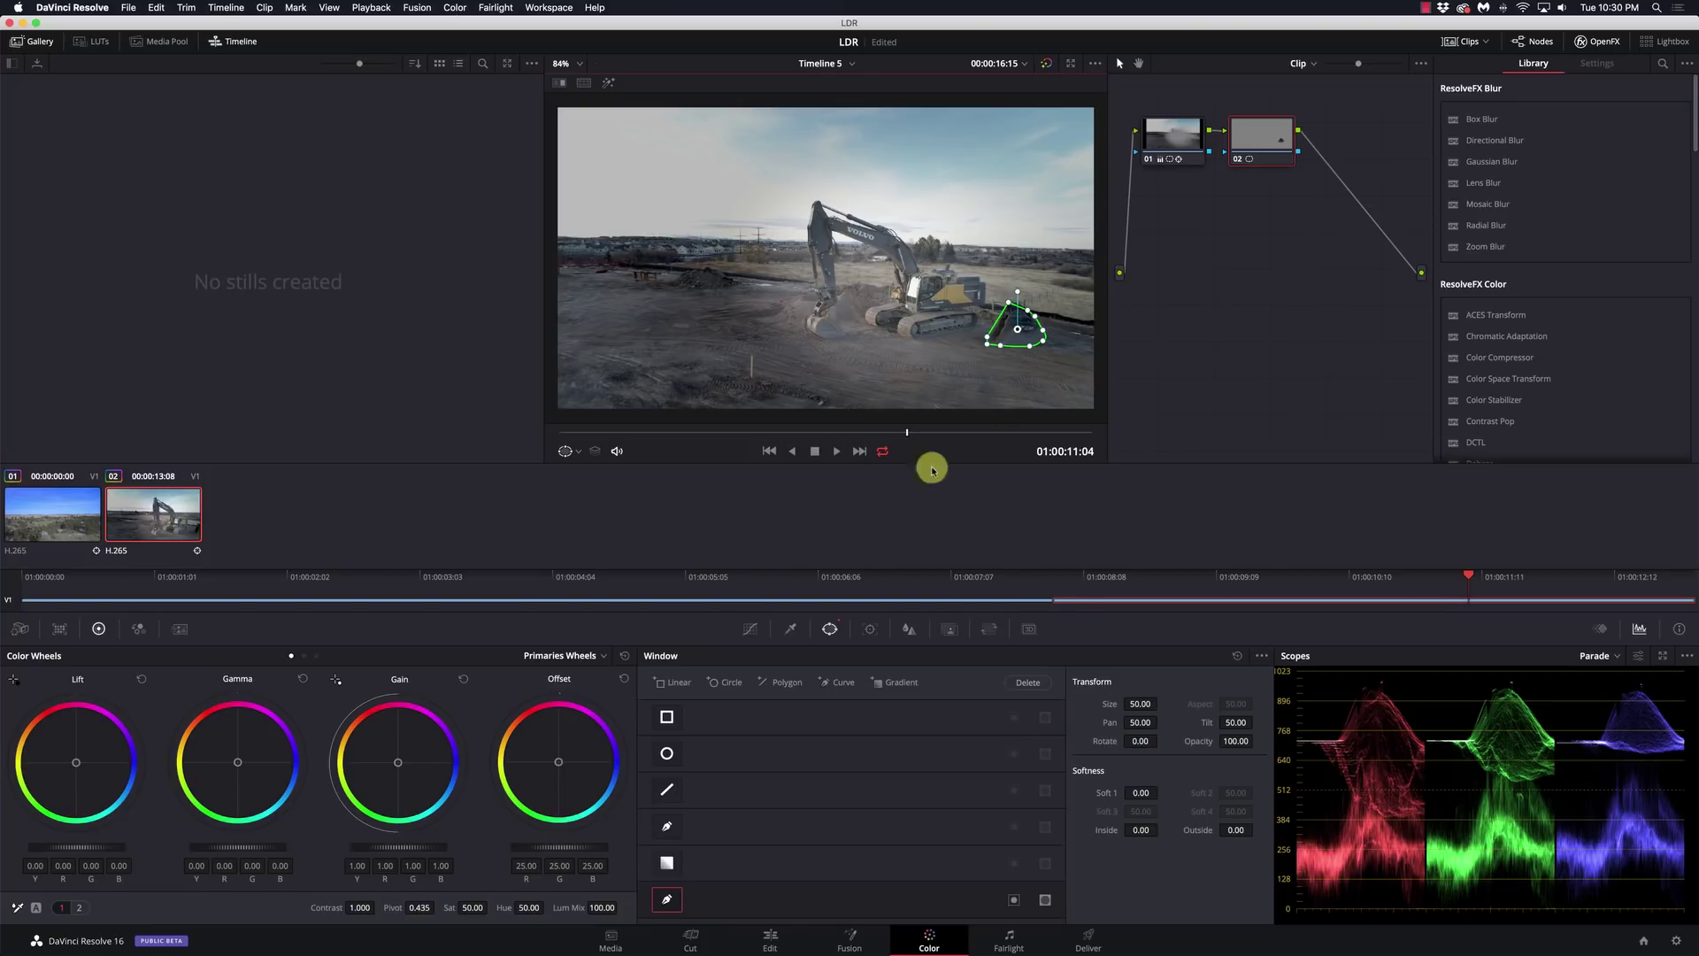
Track the mound's window forward to the clip's end, then backward from the frame where it was drawn.
click(868, 628)
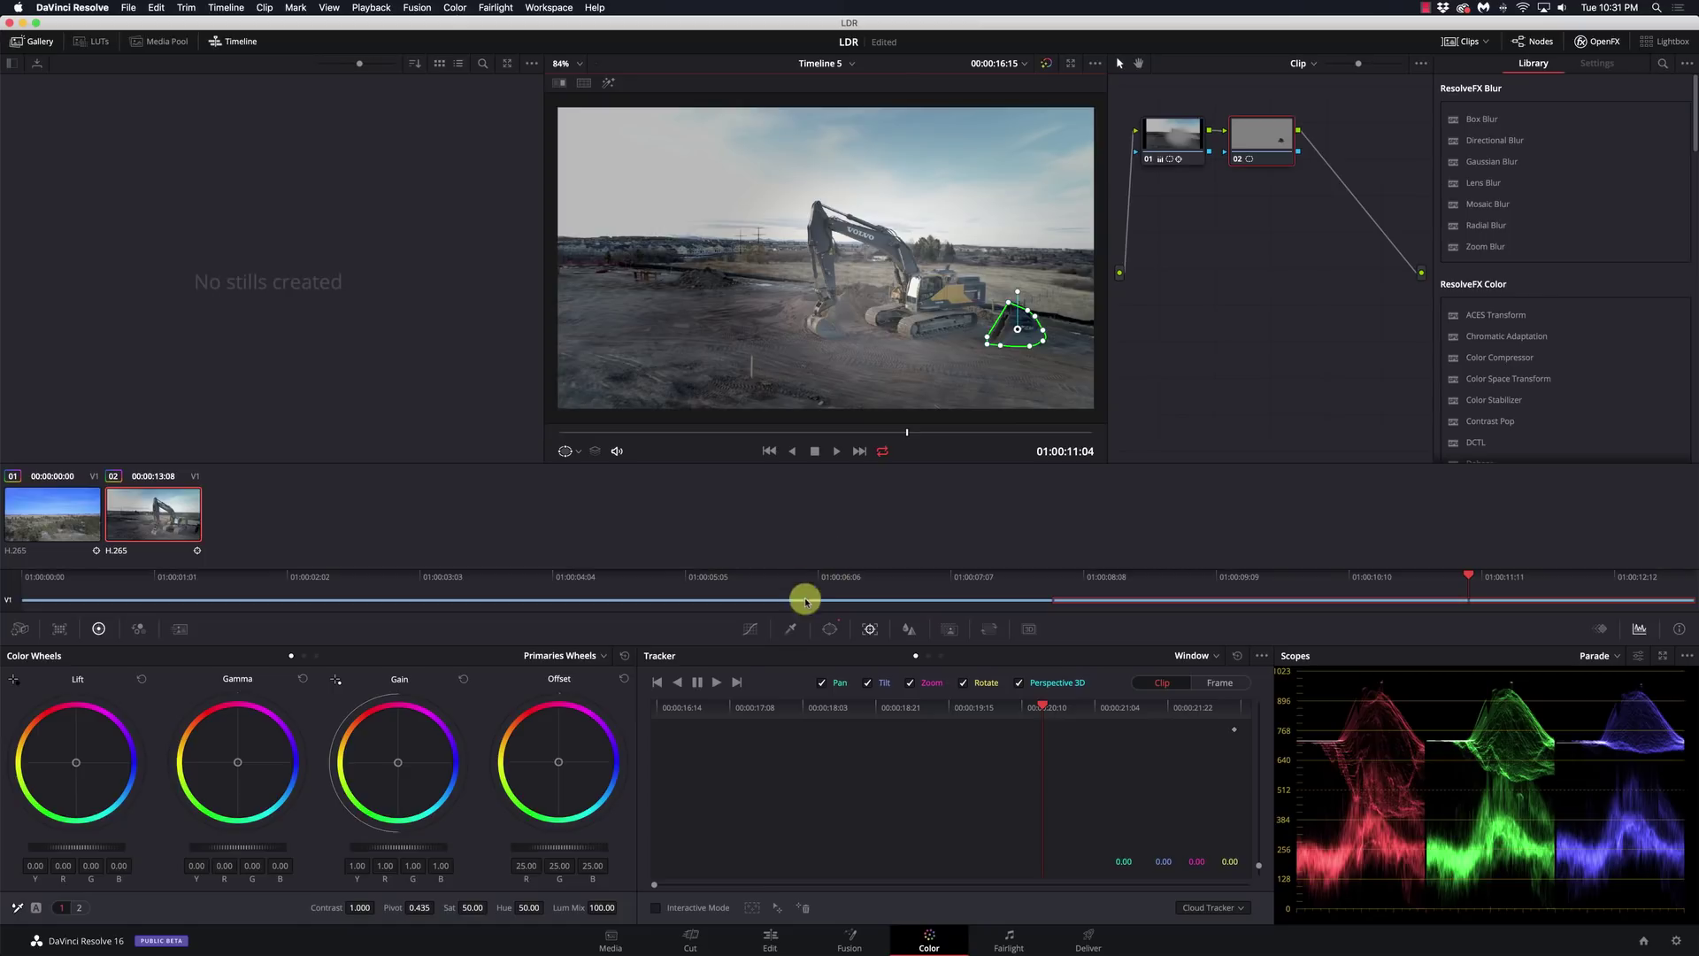
click(718, 682)
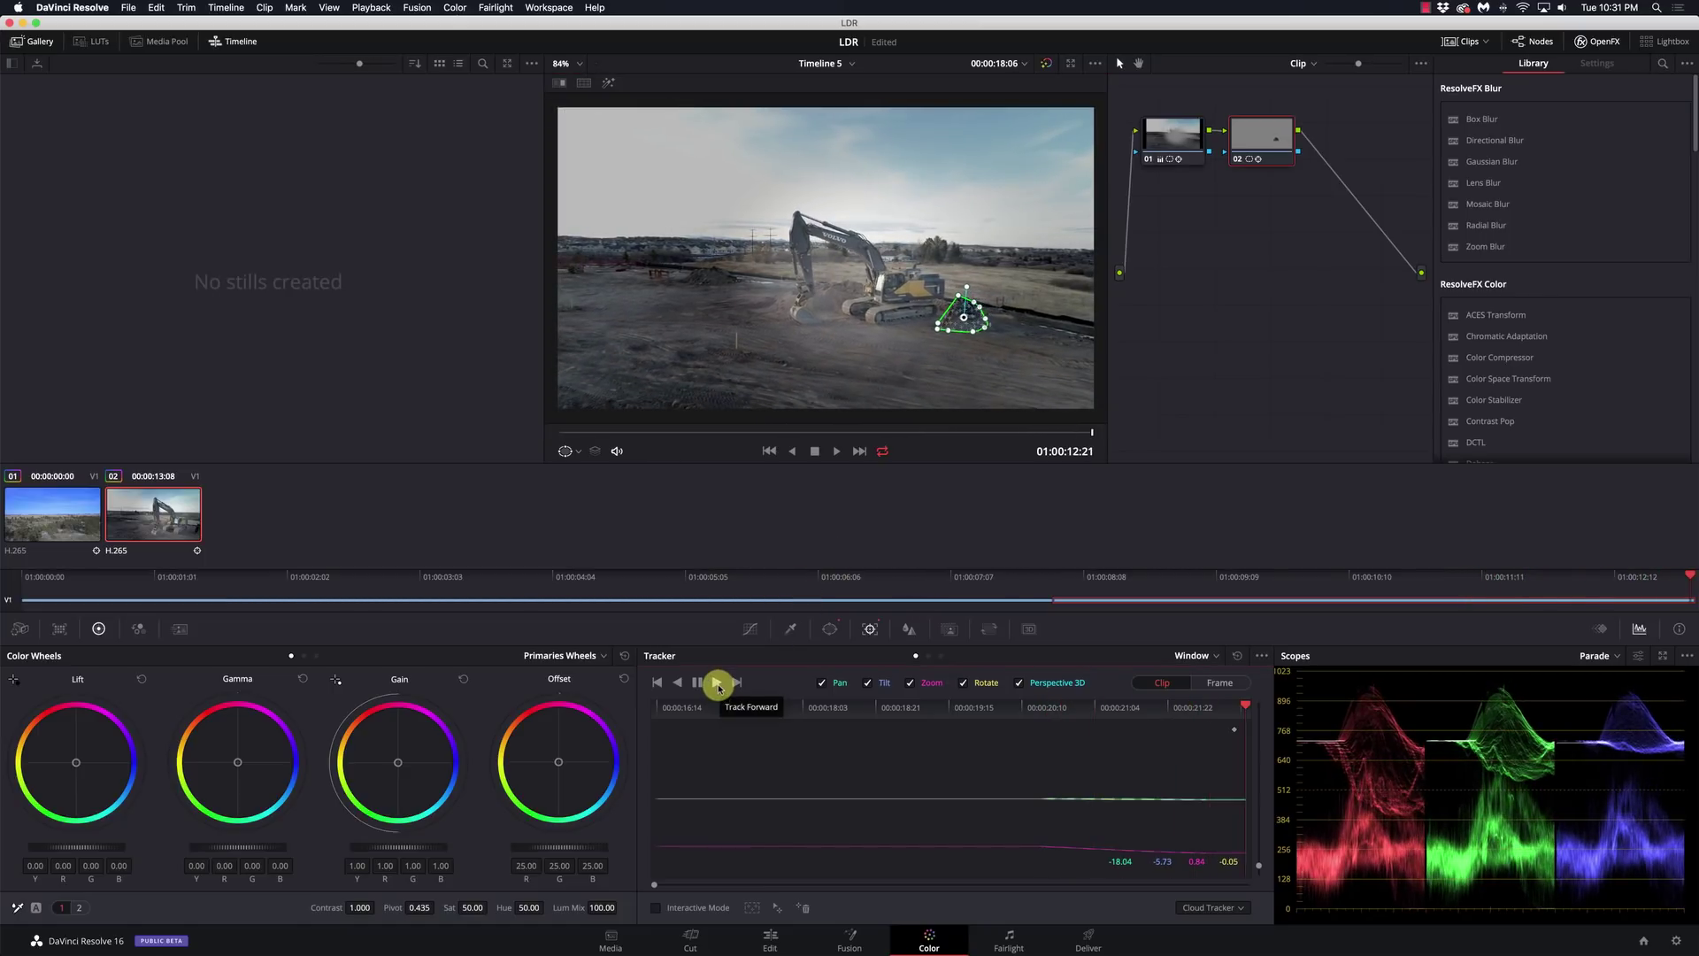
click(1044, 711)
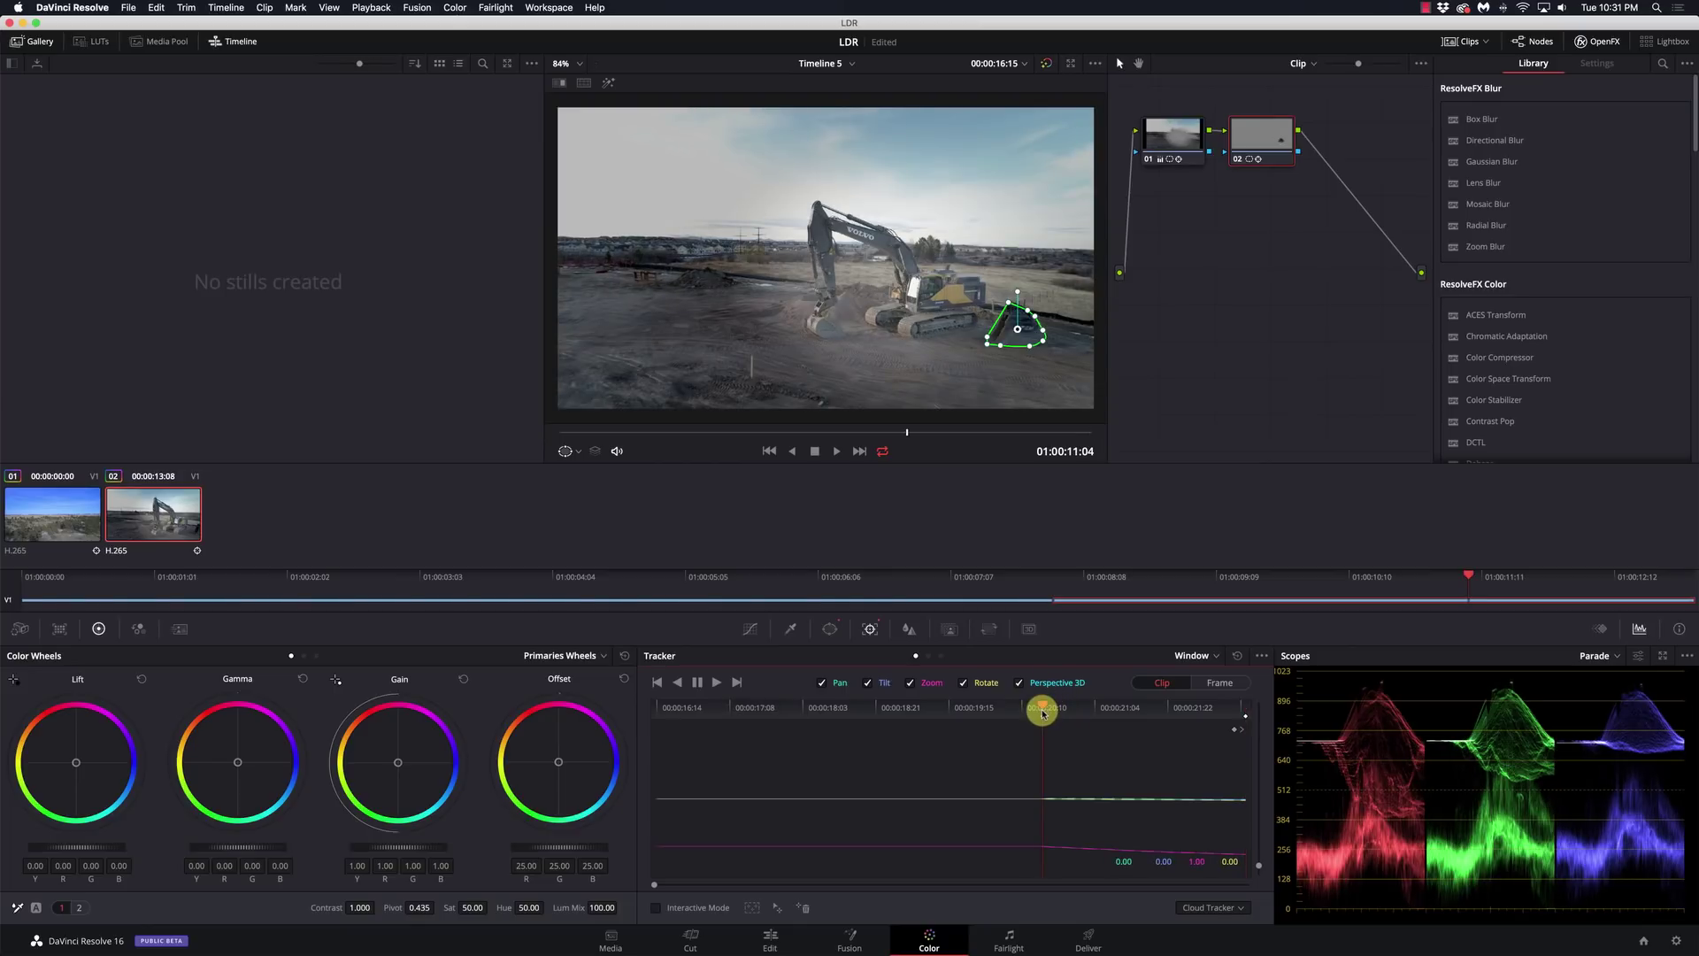
click(677, 682)
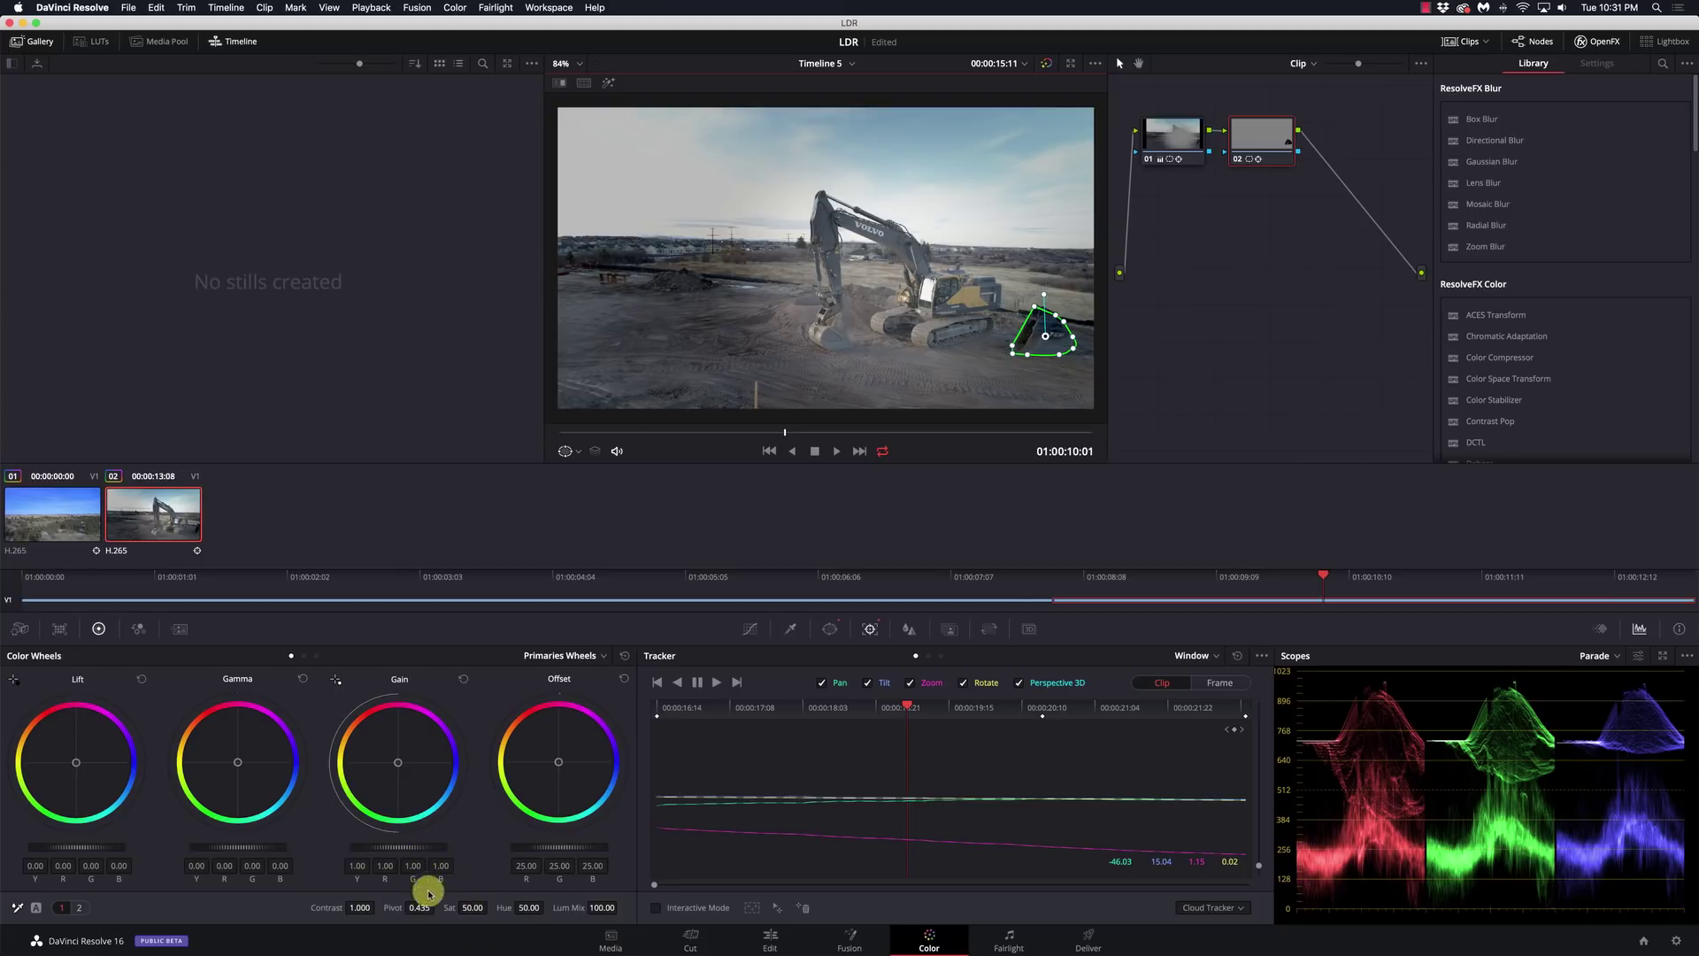
Raise node 02's Offset to 35.10 to brighten the dark mound, and set its curve window's outside softness to 1.78.
drag(540, 851, 752, 851)
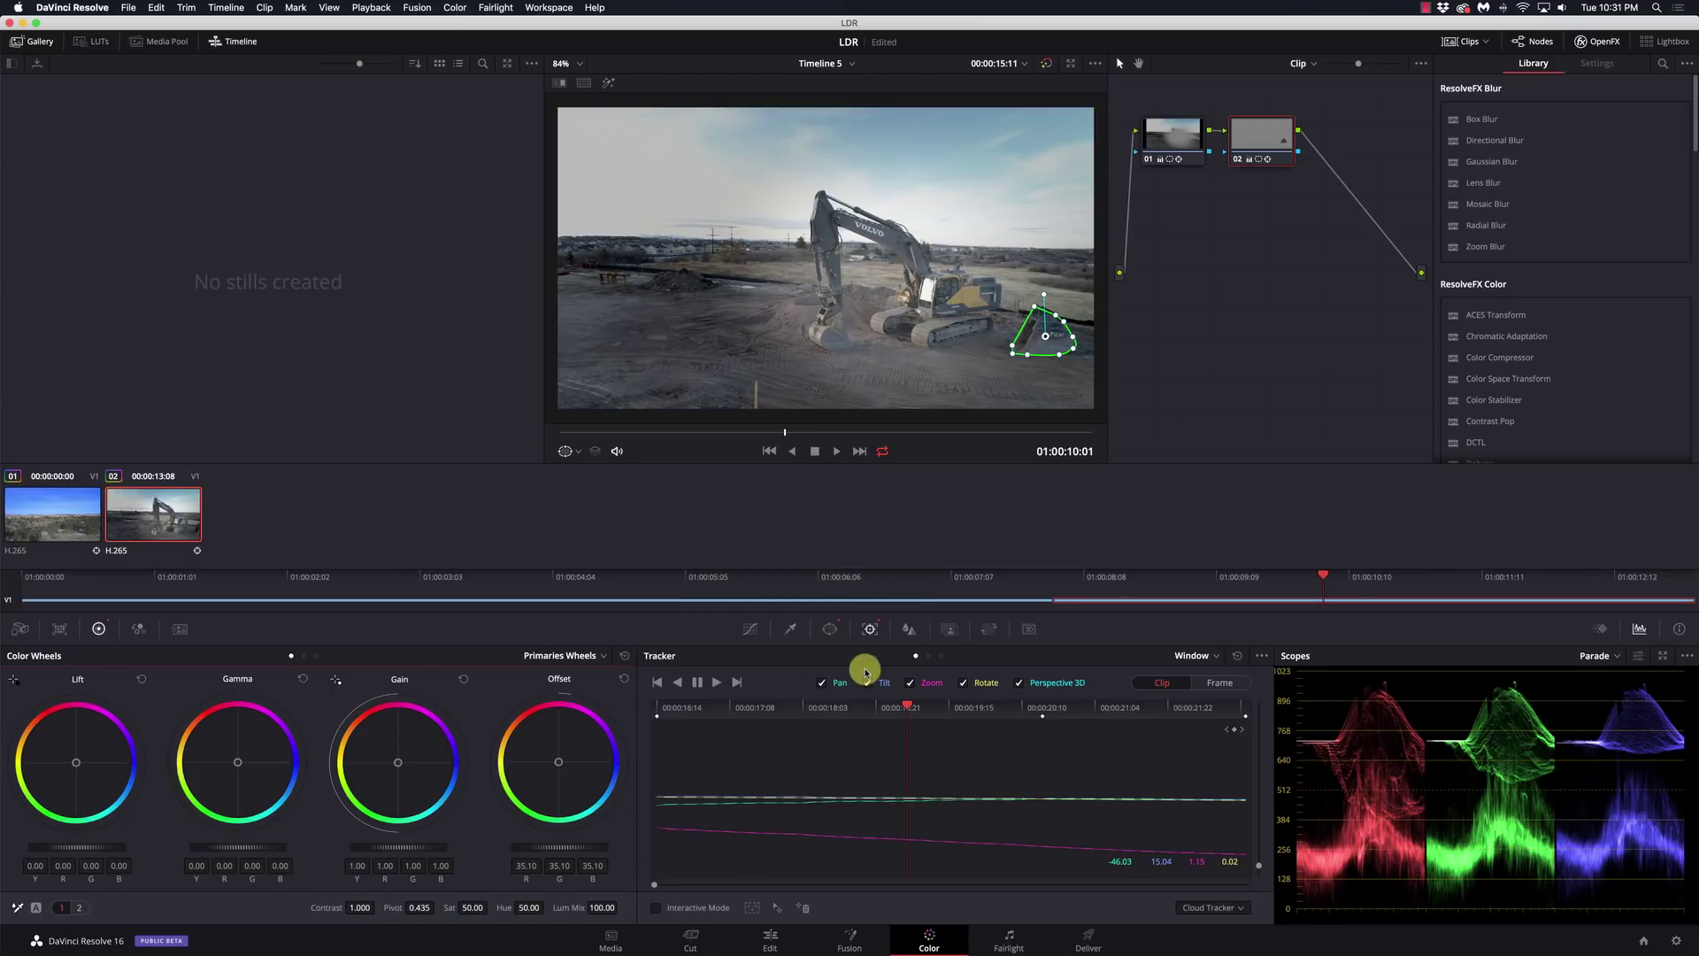
click(831, 629)
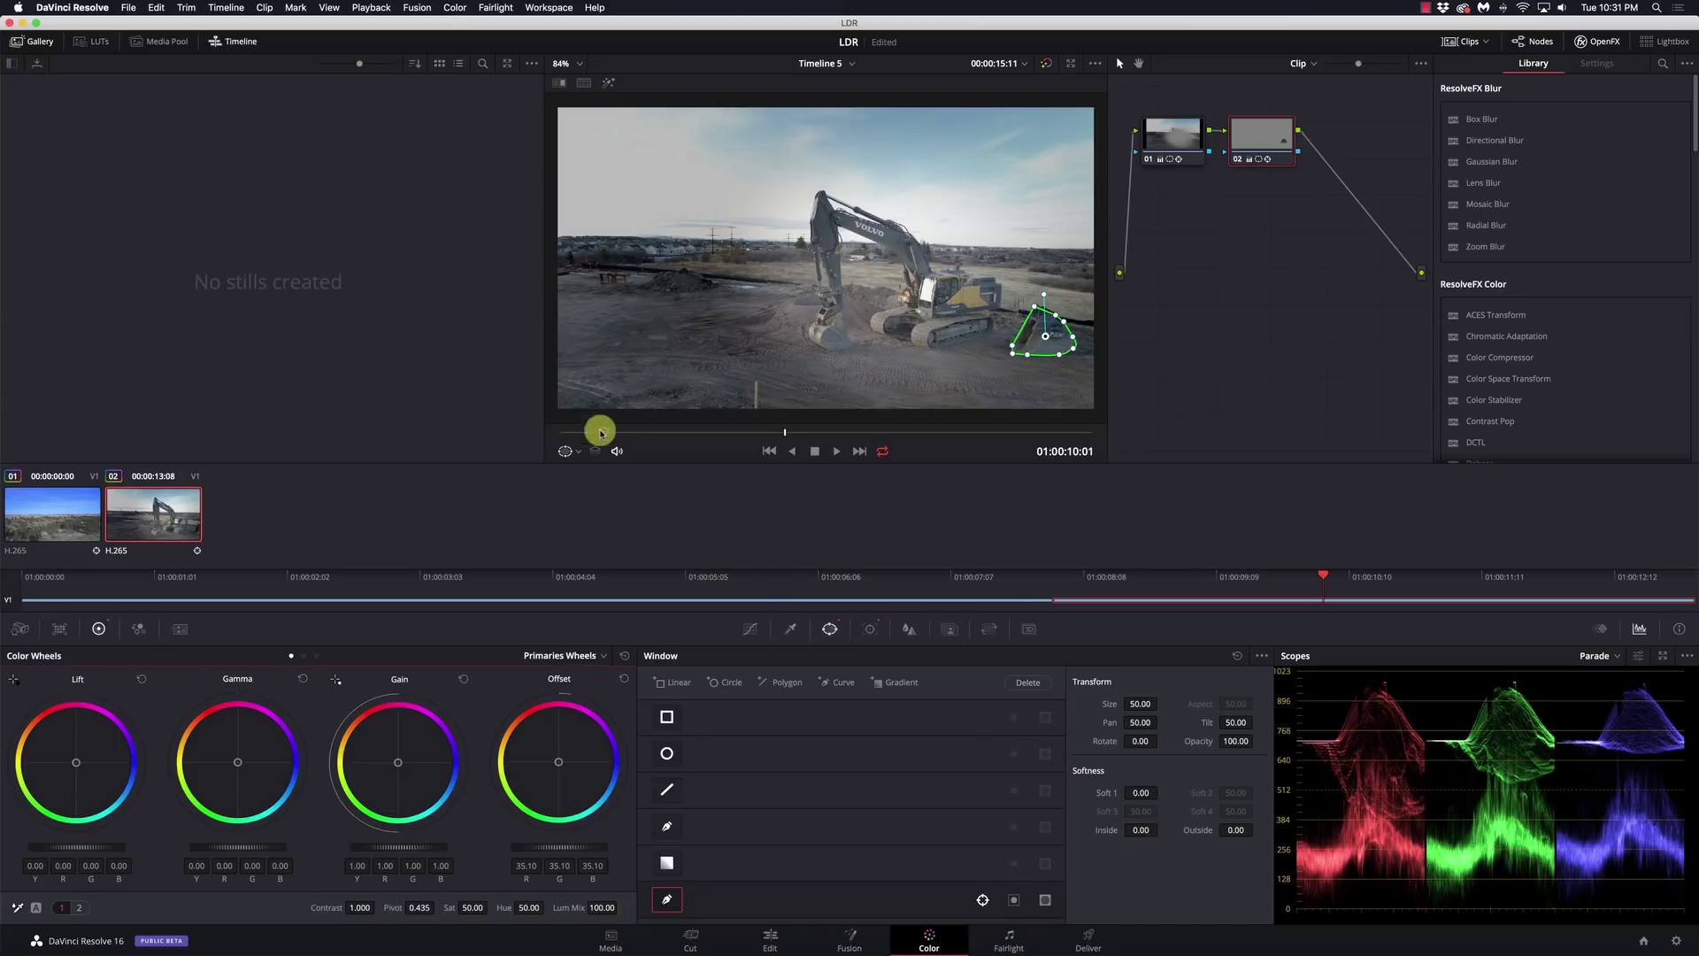
click(570, 452)
click(599, 507)
drag(1135, 829, 1246, 838)
double_click(1133, 830)
drag(1228, 829, 1295, 830)
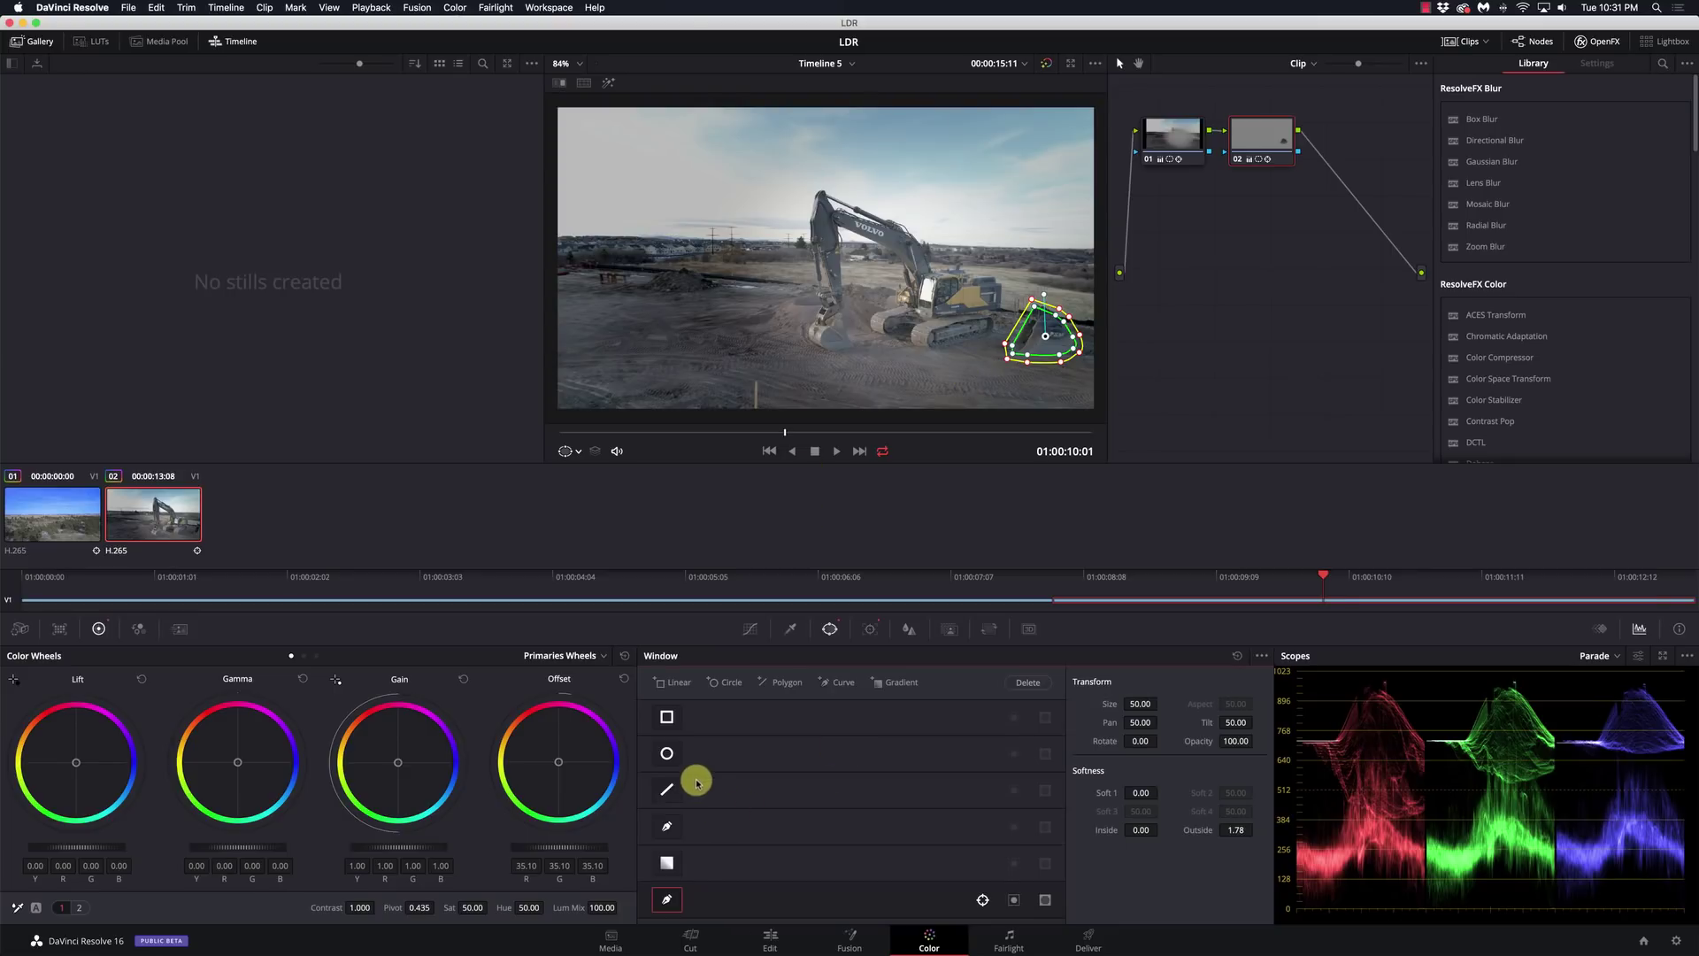
Add a circle window to node 02 to compare its softness controls, and delete it again.
click(725, 682)
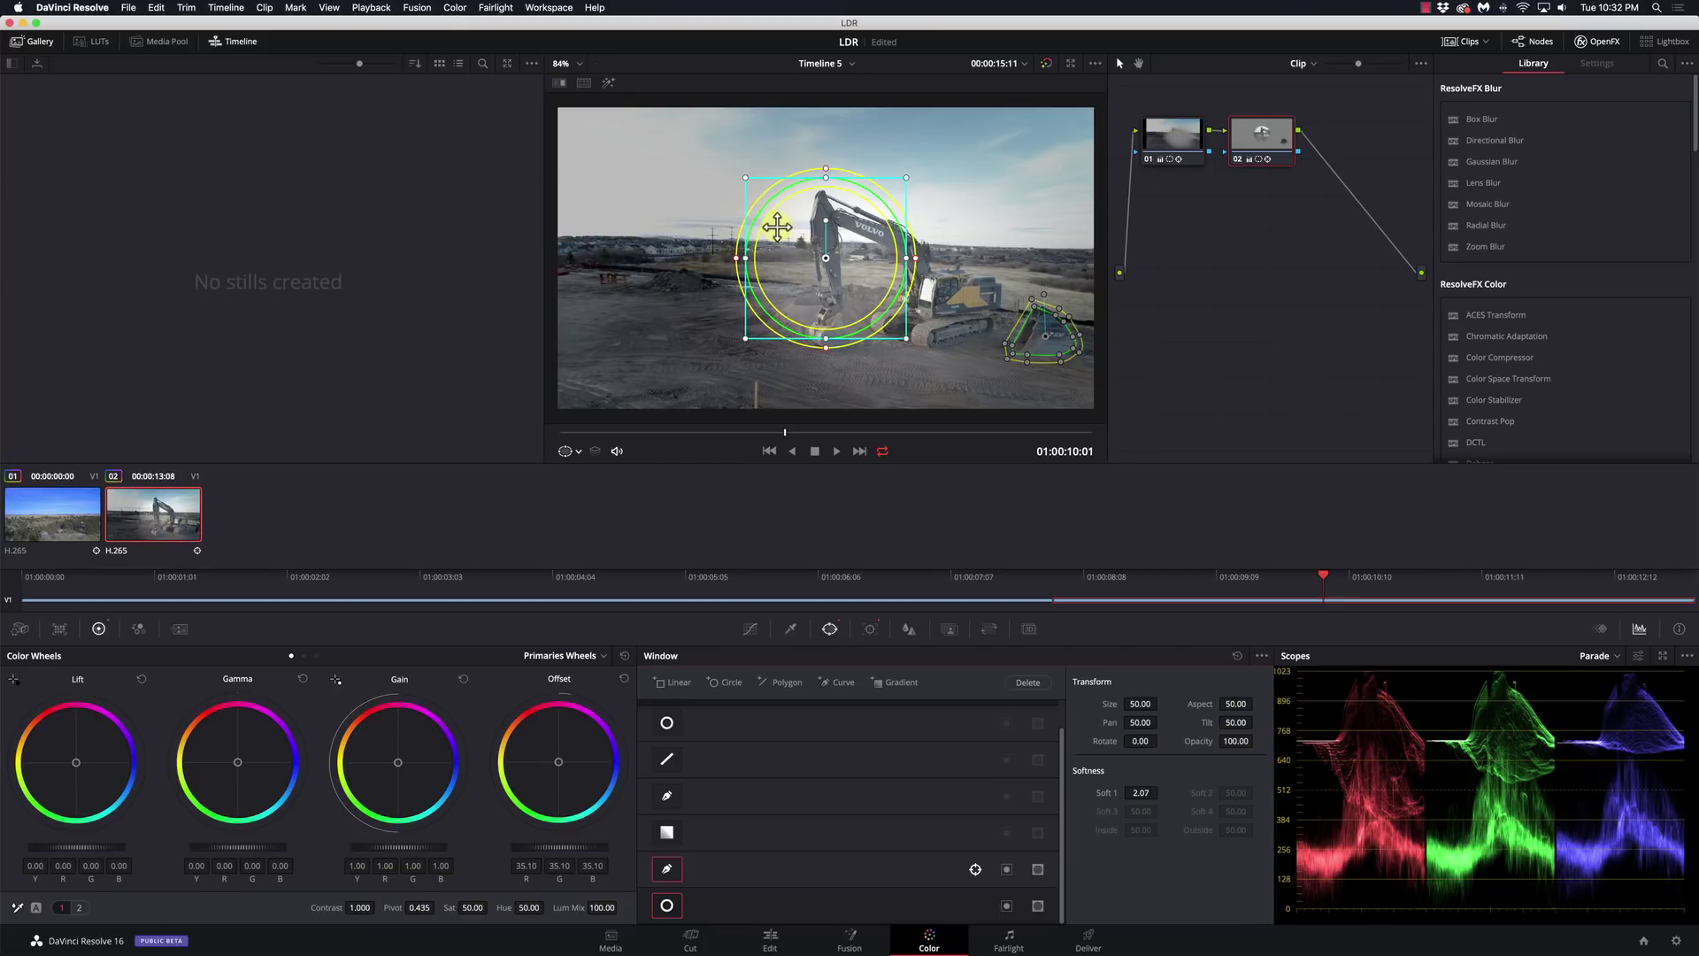
click(1025, 684)
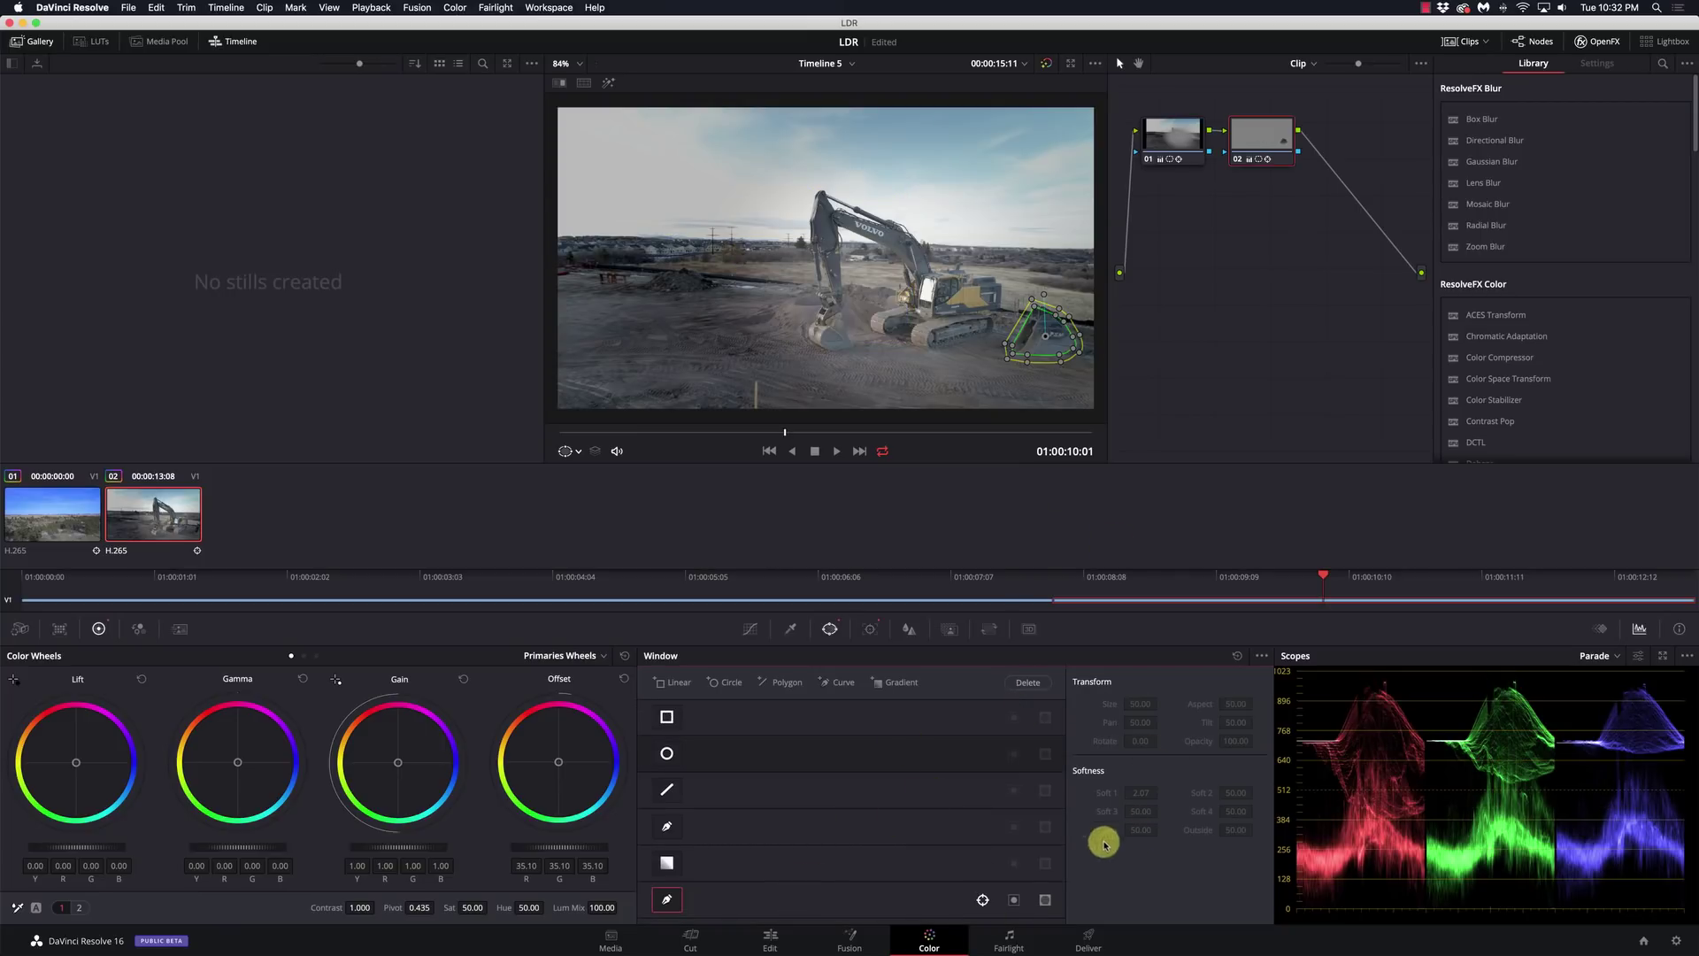
Set the mound's curve window to Soft 1 of 3.70 and inside softness of 0.02.
click(858, 907)
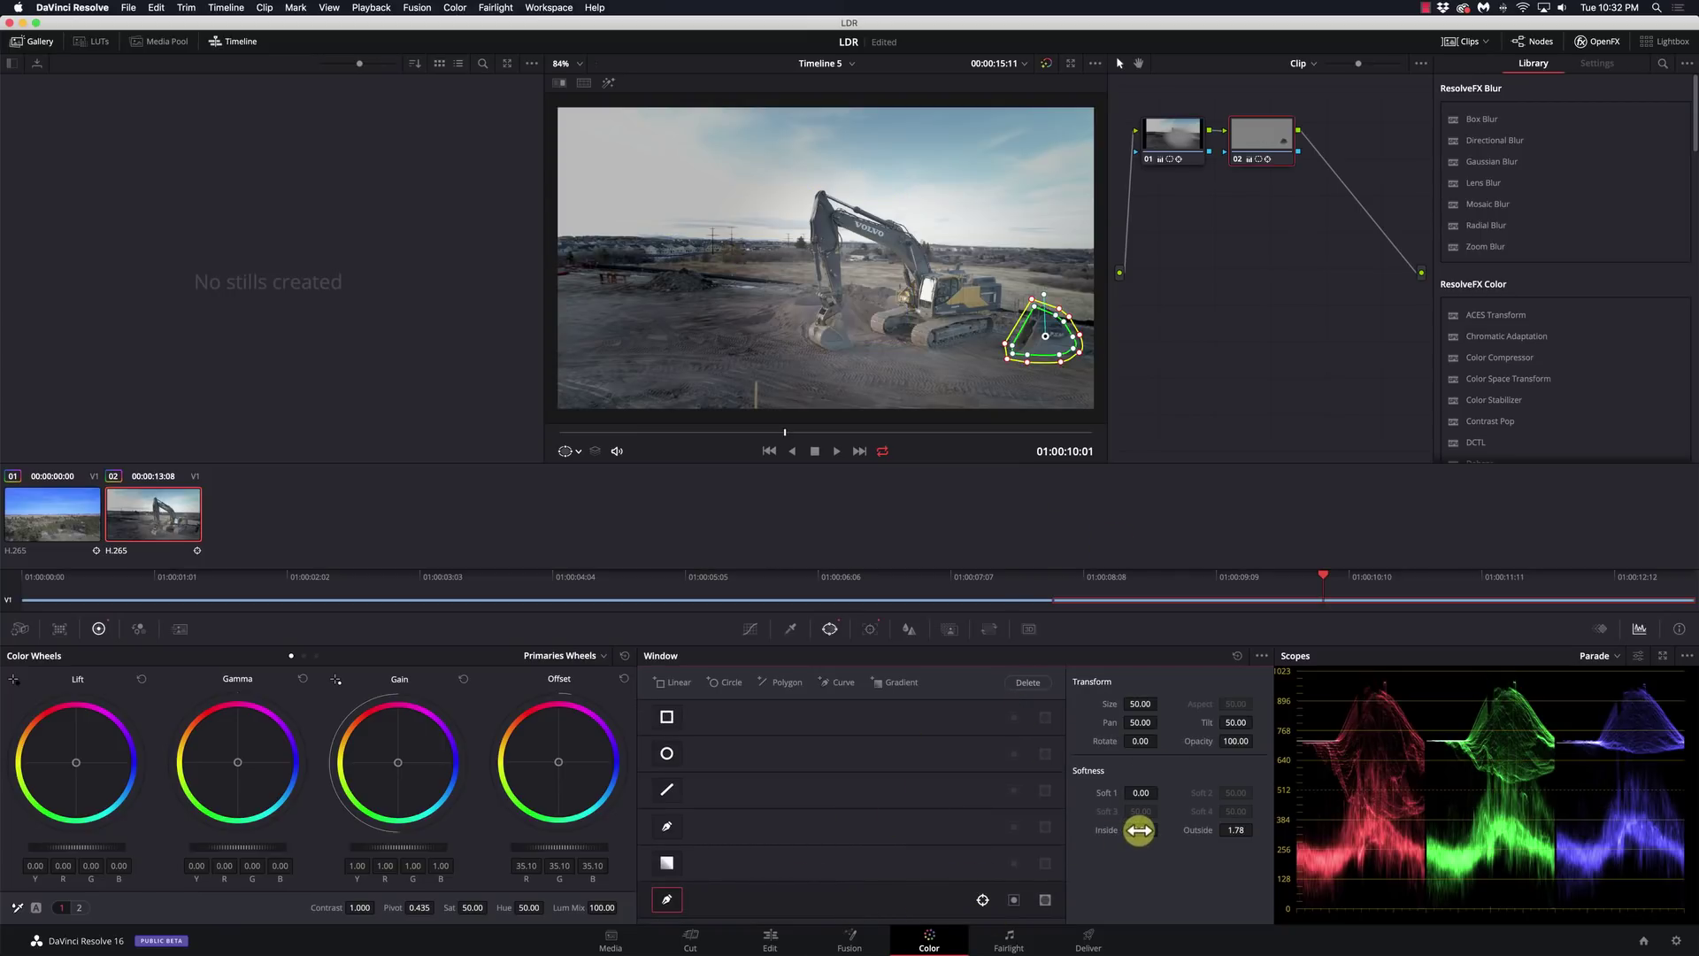
drag(1140, 832, 1140, 793)
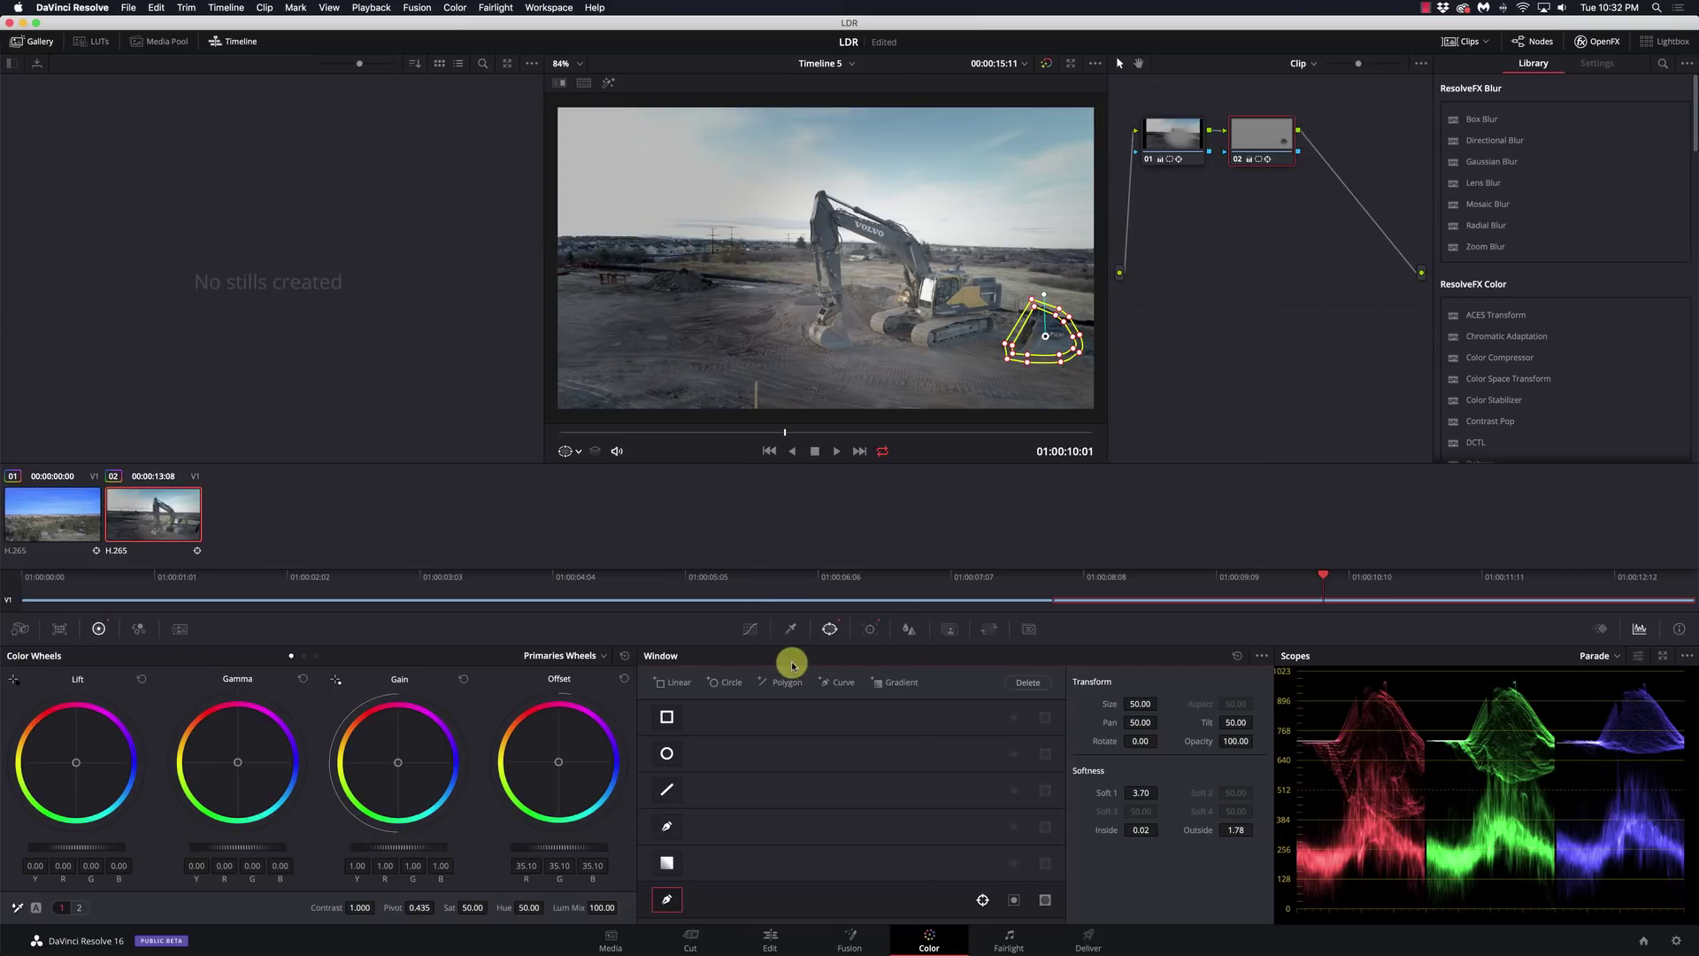
click(868, 628)
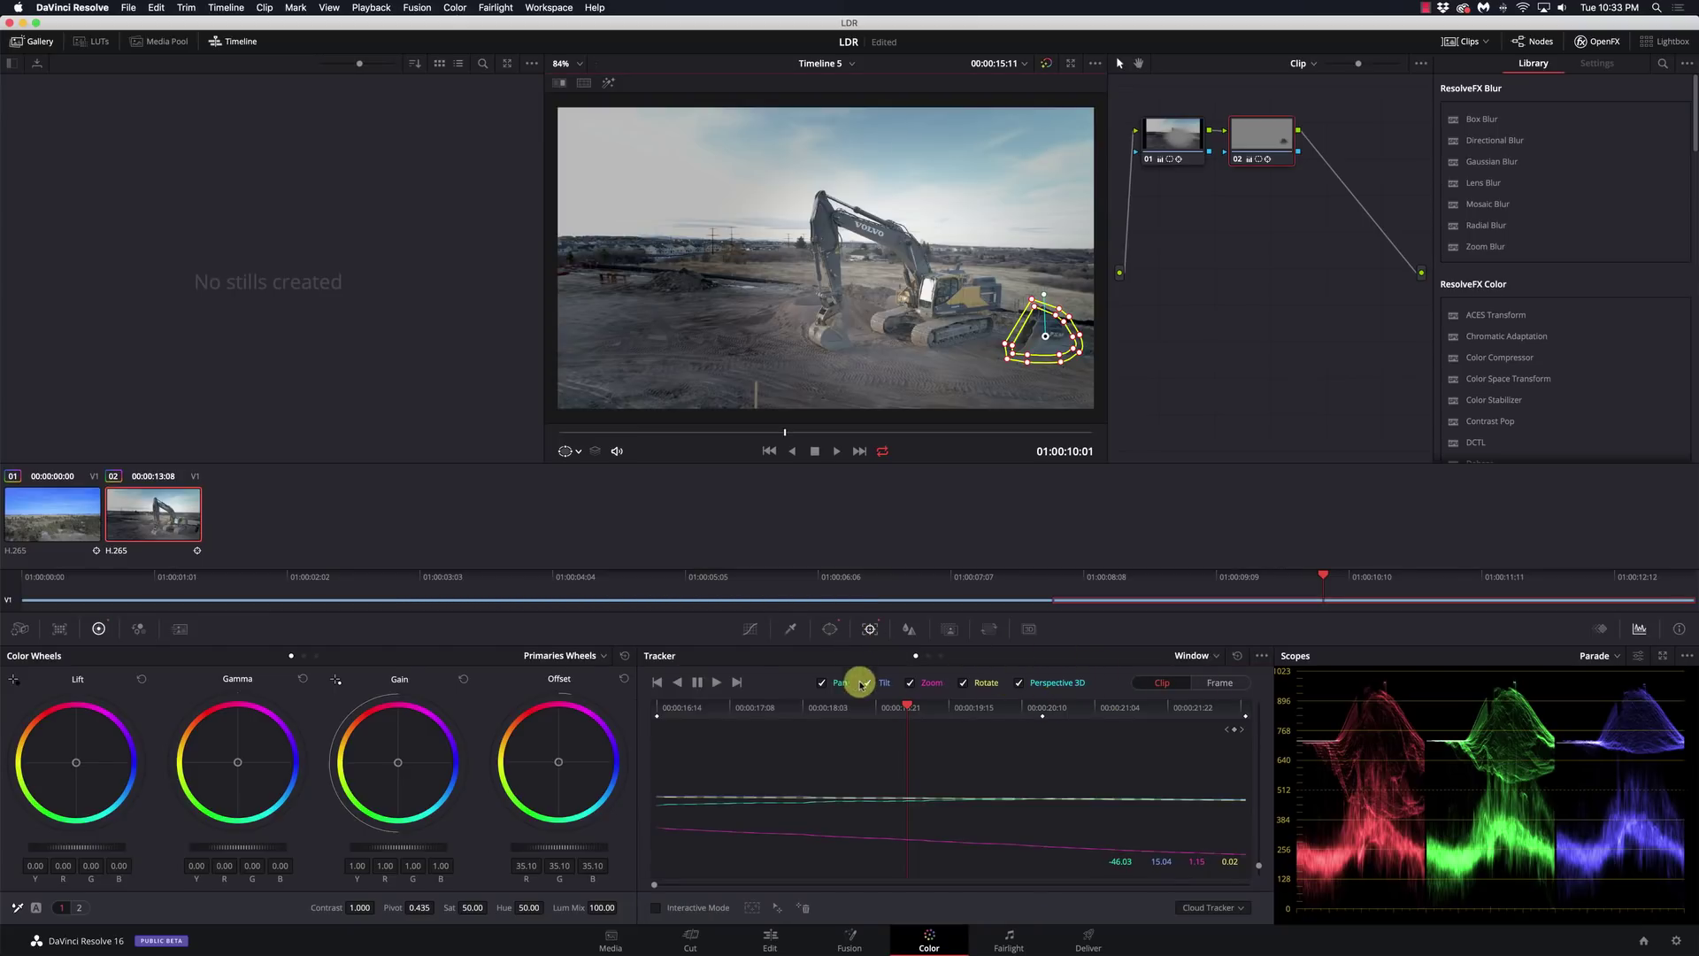
click(831, 629)
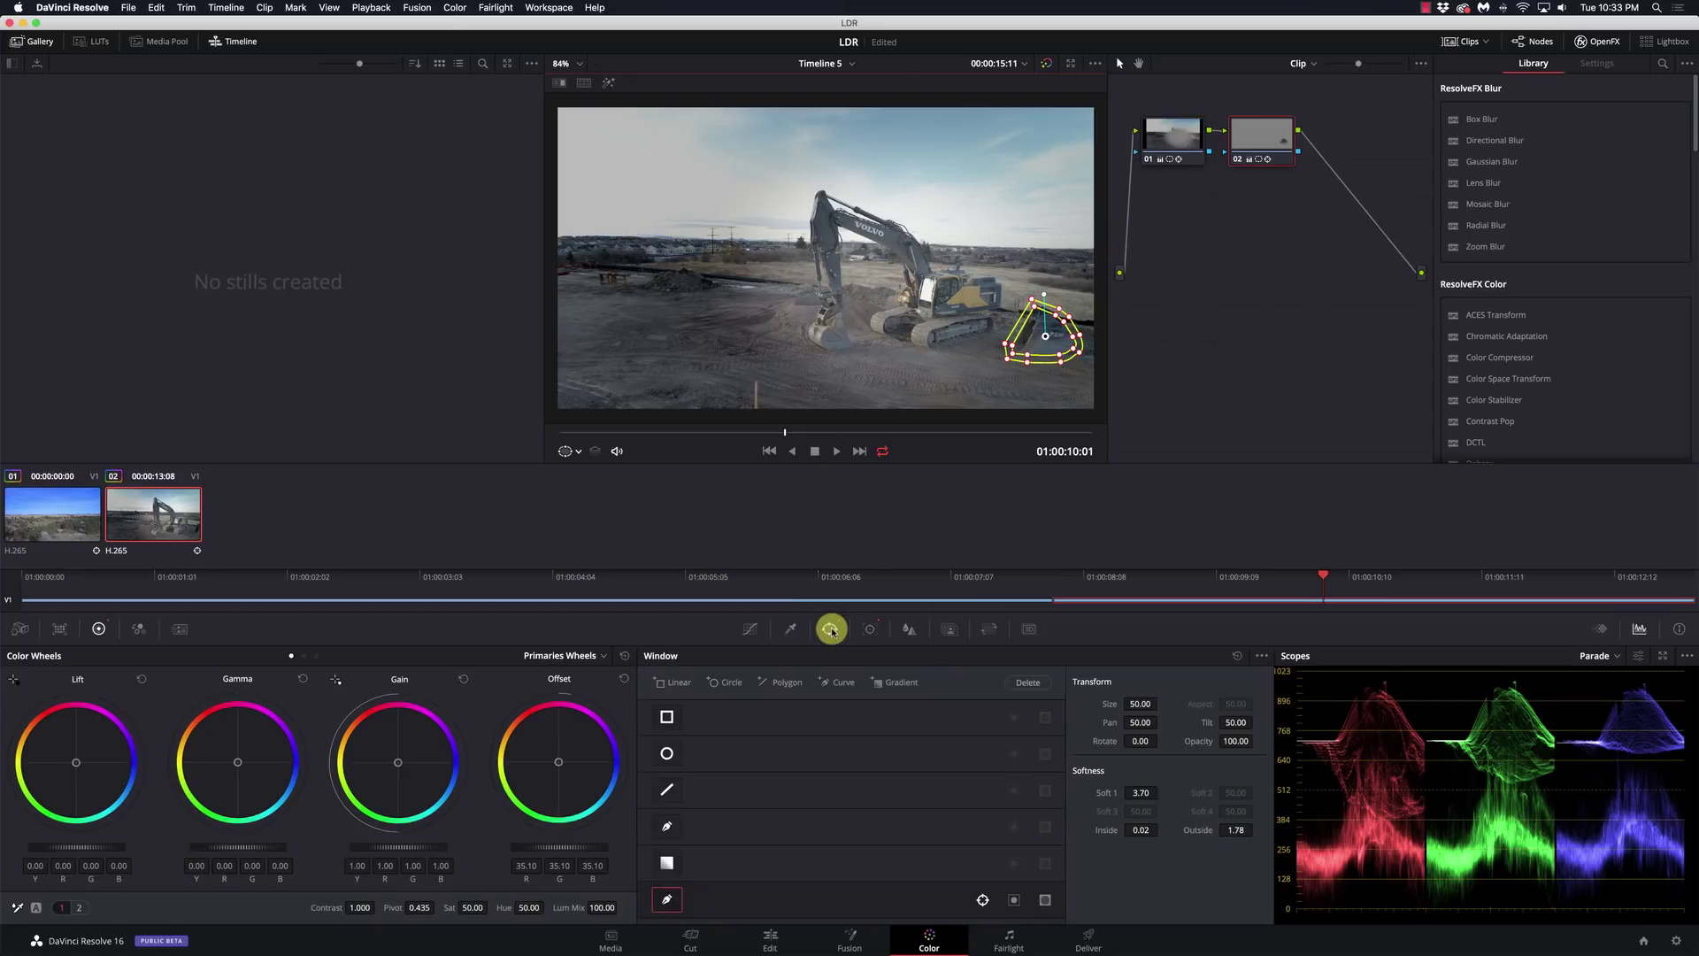